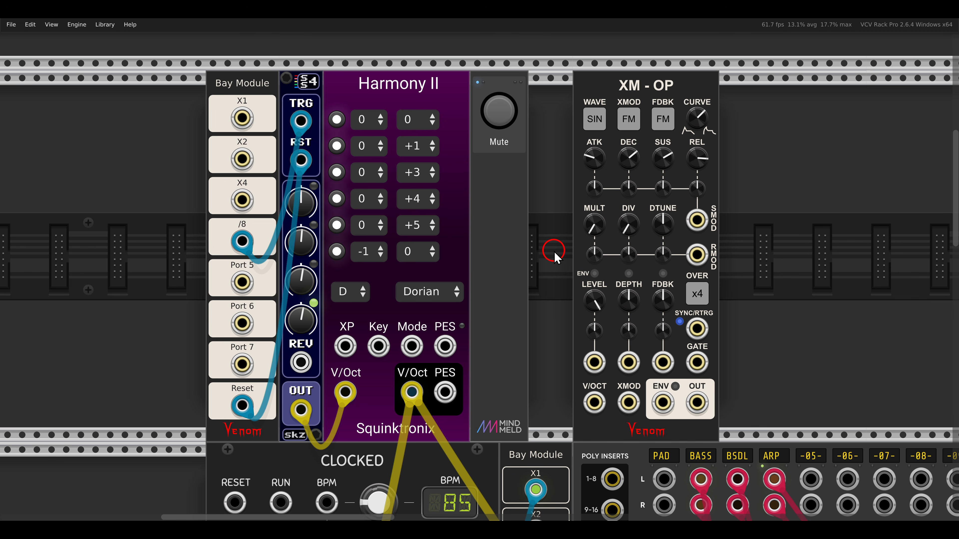
Patch the XM-OP's V/OCT input to Harmony II's main chord V/Oct output.
drag(337, 59, 449, 97)
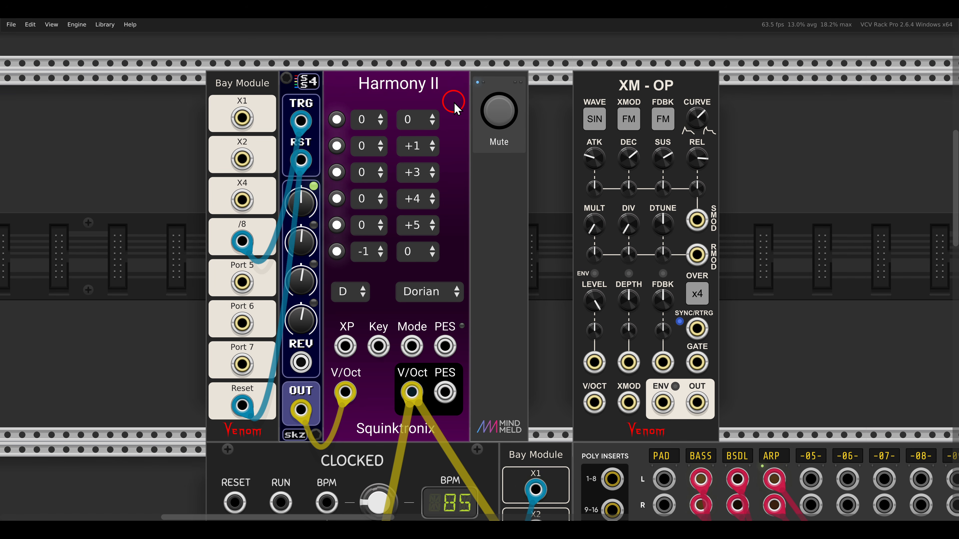
drag(595, 402, 412, 393)
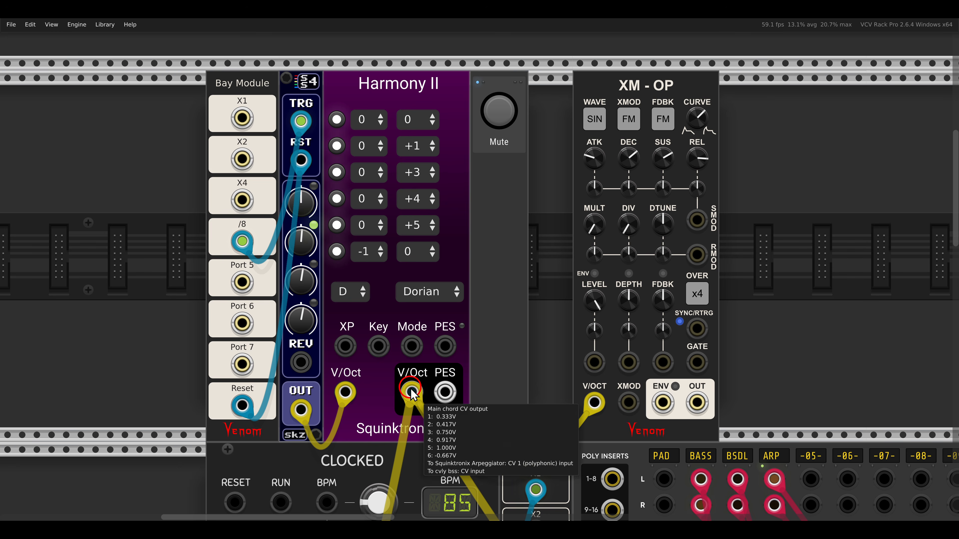
click(555, 235)
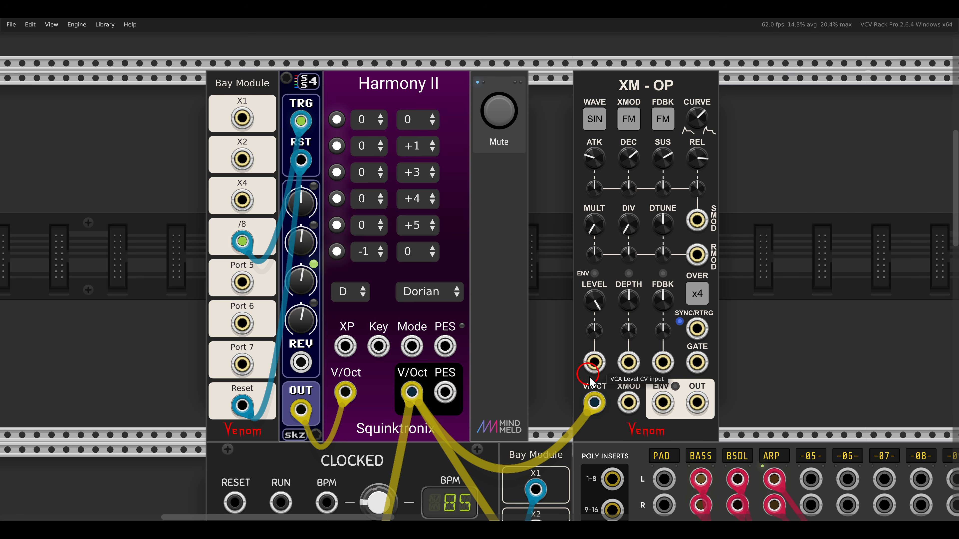
mouse_move(592, 398)
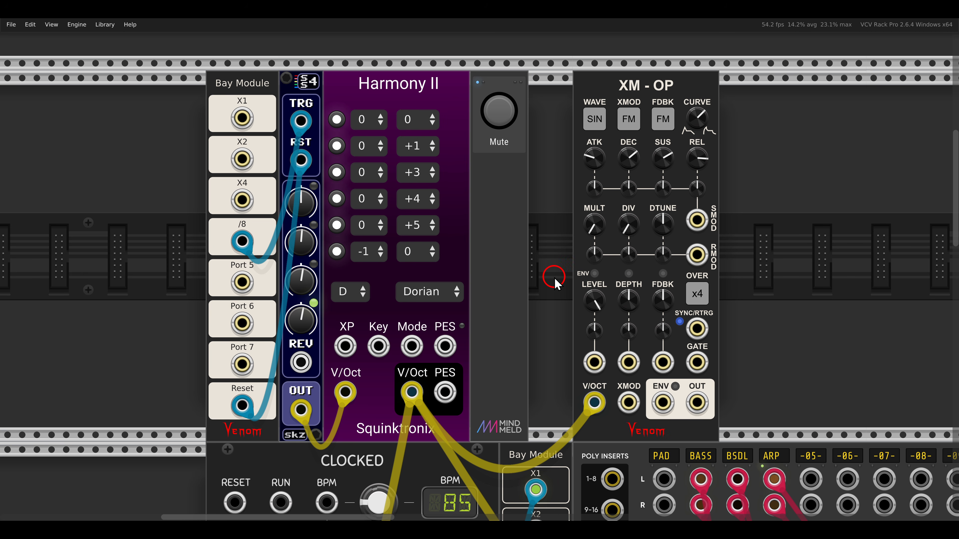
Add a BassMaster Jr beside the XM-OP, and patch XM-OP's output through it into the stereo PAD mixer channel.
key(Return)
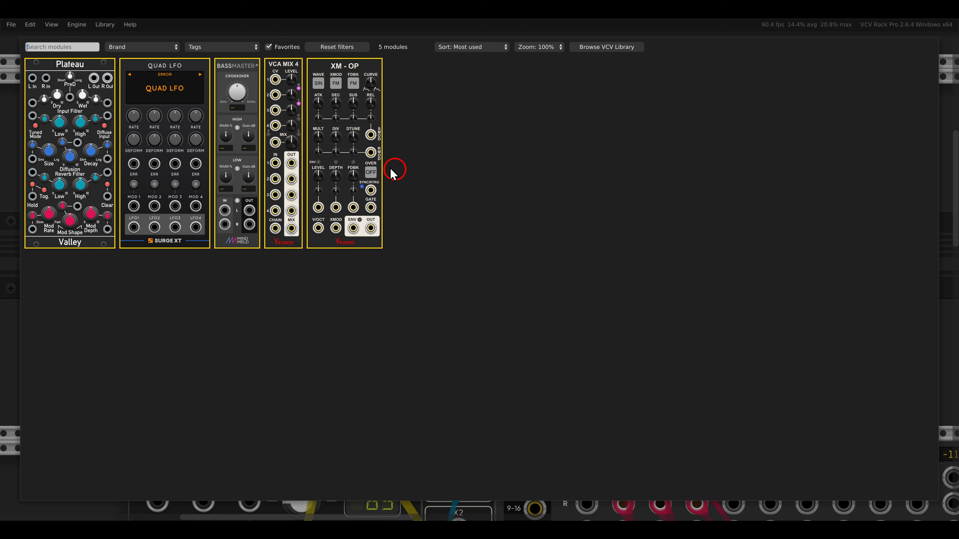
click(236, 89)
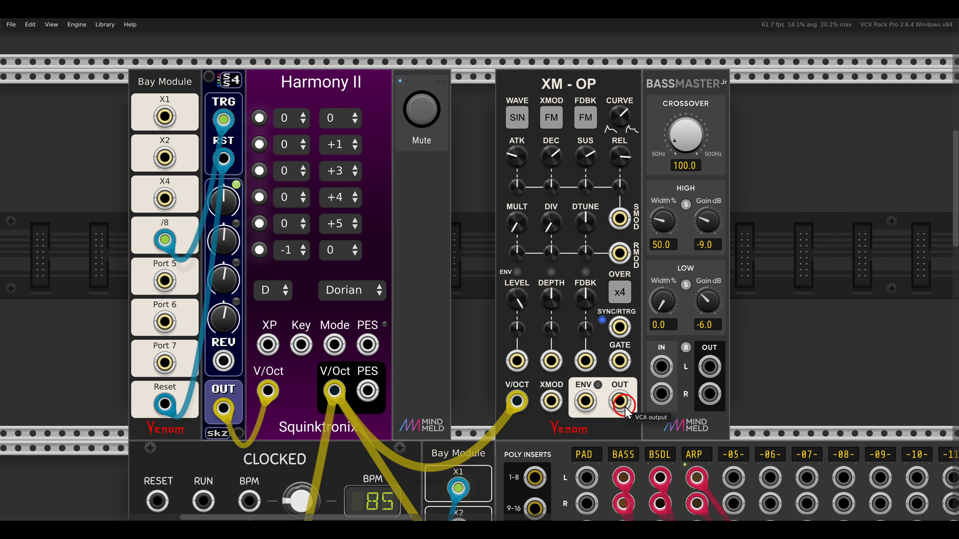
drag(620, 403, 710, 394)
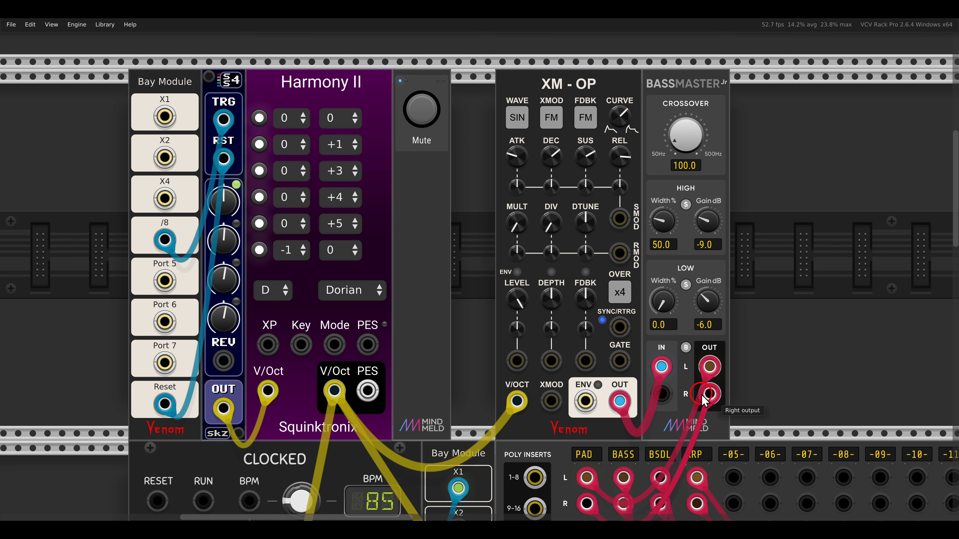
Check which poly input behavior is set on the BassMaster Jr.
right_click(665, 101)
mouse_move(712, 241)
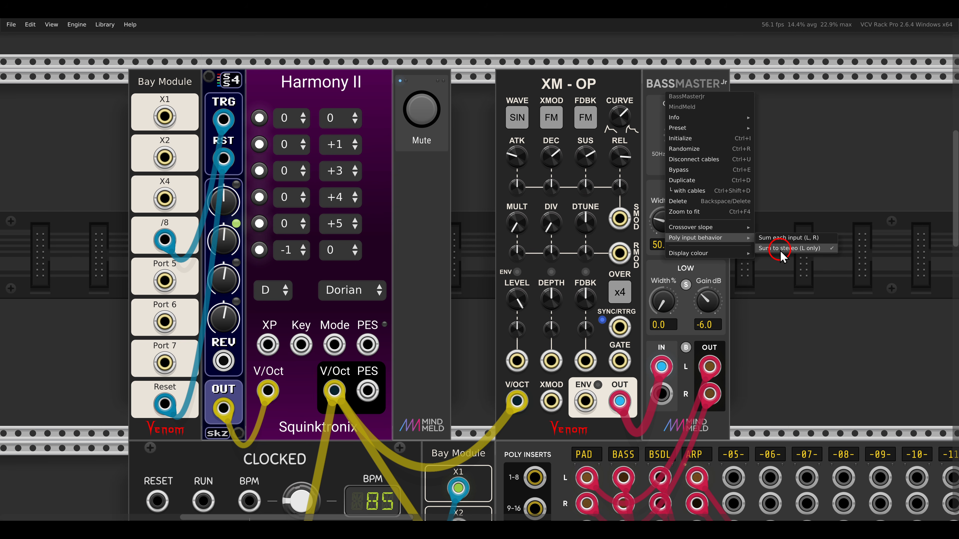
click(766, 292)
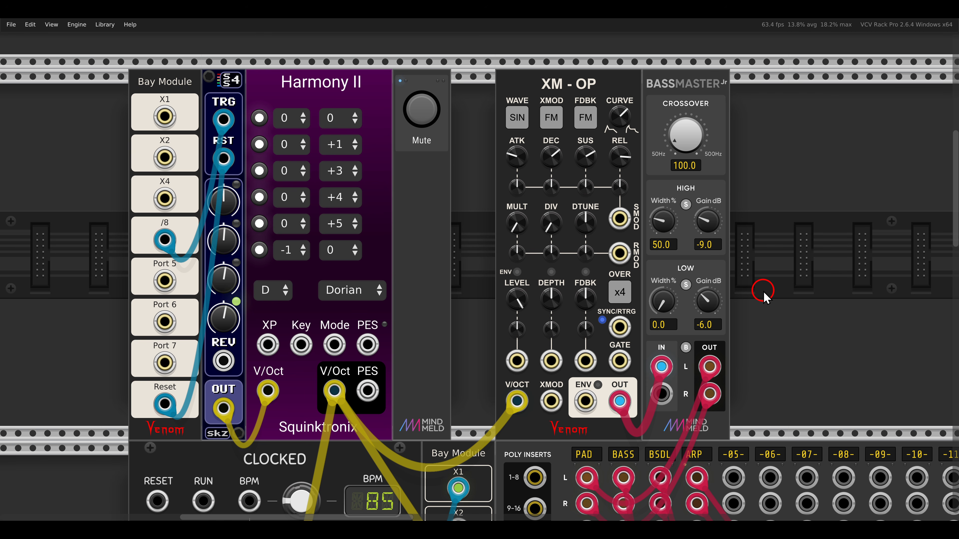
Try XM-OP's feedback with the type set to phase modulation and a feedback depth of about 7%.
scroll(751, 284, up, 3)
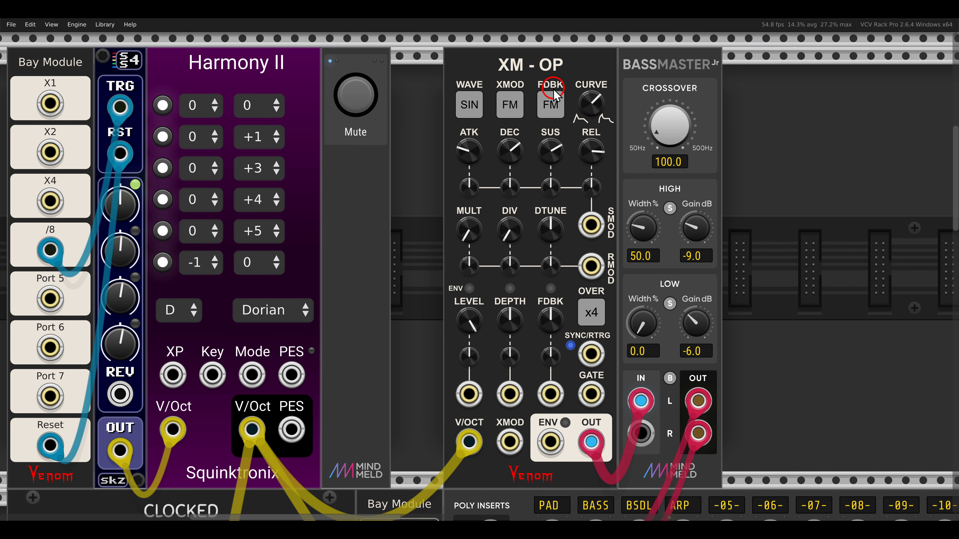
right_click(552, 111)
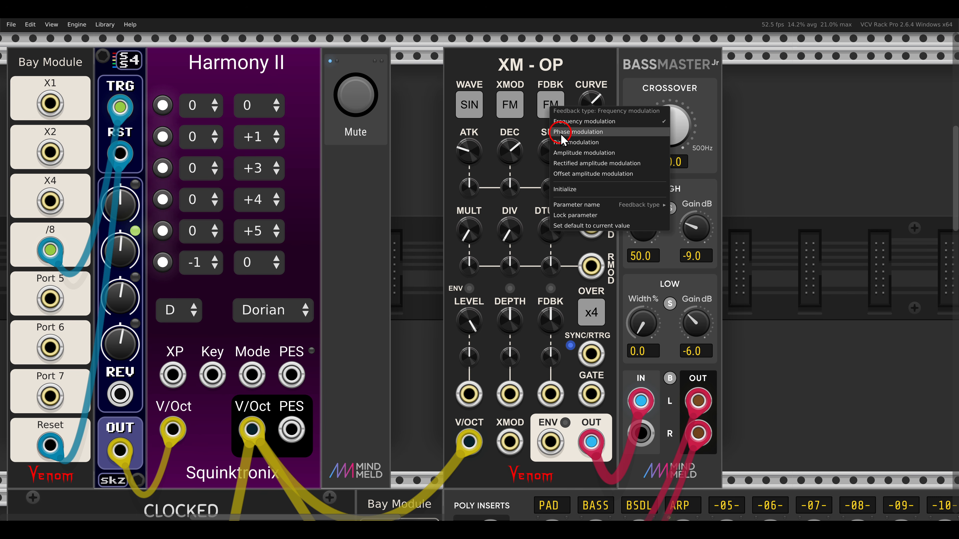
click(554, 77)
drag(548, 322, 552, 255)
click(553, 118)
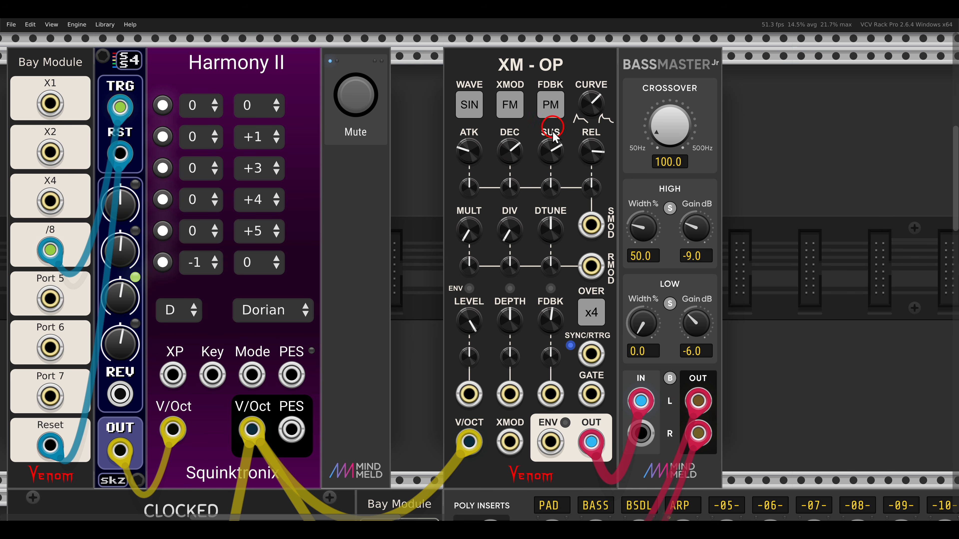
click(548, 320)
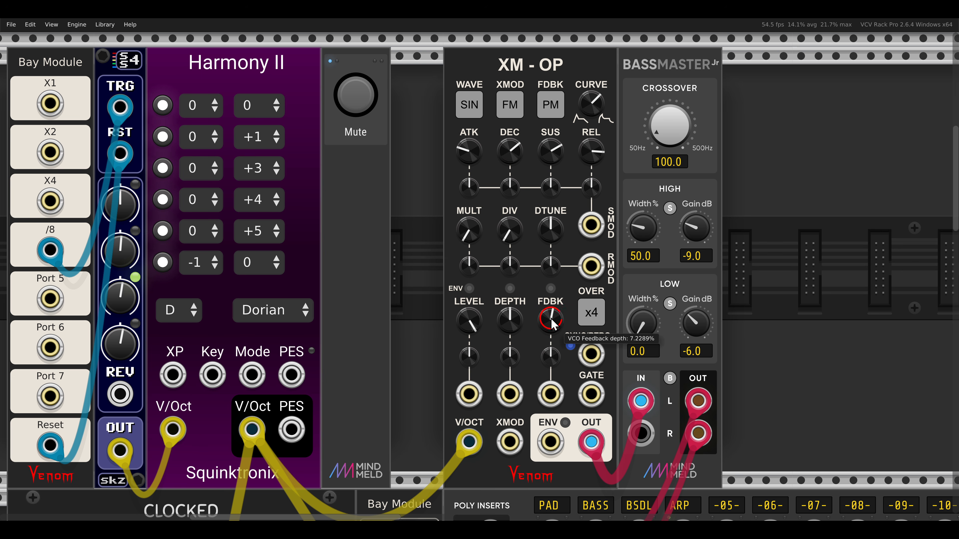
Set XM-OP's feedback type to amplitude modulation (AM) and its feedback depth to 0%.
click(550, 108)
click(561, 313)
mouse_move(563, 316)
mouse_down()
mouse_move(543, 251)
mouse_move(563, 374)
mouse_move(546, 334)
mouse_move(546, 238)
mouse_move(584, 410)
mouse_move(560, 249)
mouse_move(564, 399)
mouse_move(546, 246)
mouse_move(562, 400)
mouse_move(544, 246)
mouse_move(557, 323)
mouse_up()
click(551, 105)
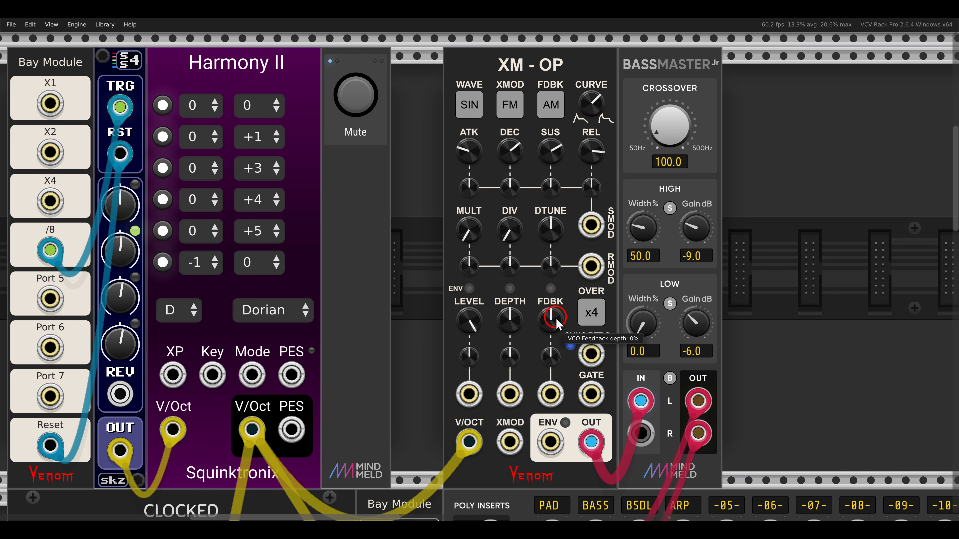
Add a Surge XT Quad LFO after the BassMaster Jr and check the first LFO's shape options.
scroll(694, 268, right, 5)
right_click(676, 235)
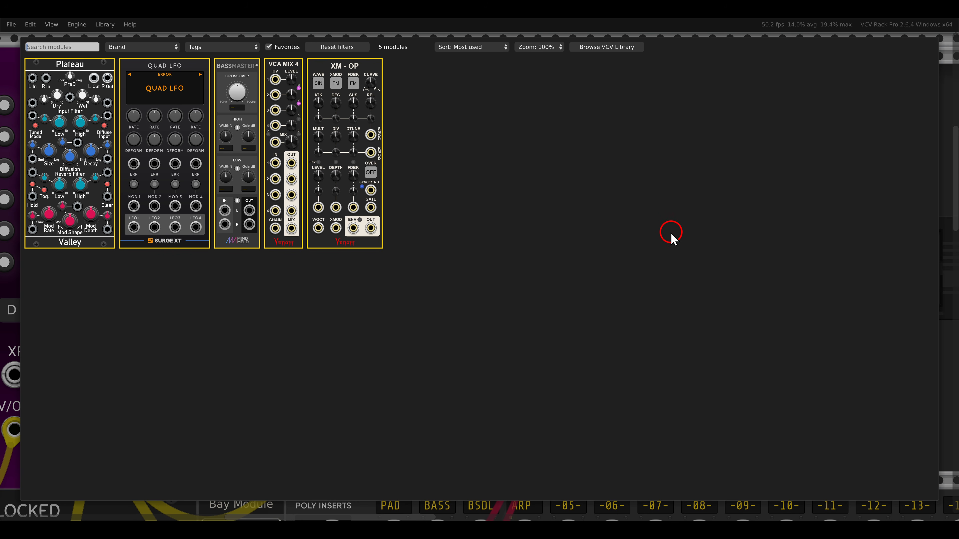
click(194, 103)
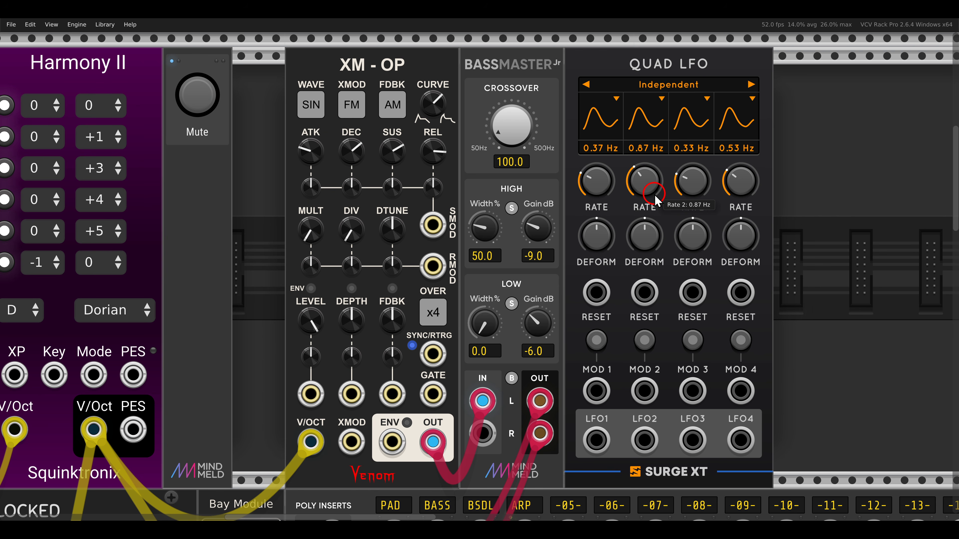
click(605, 123)
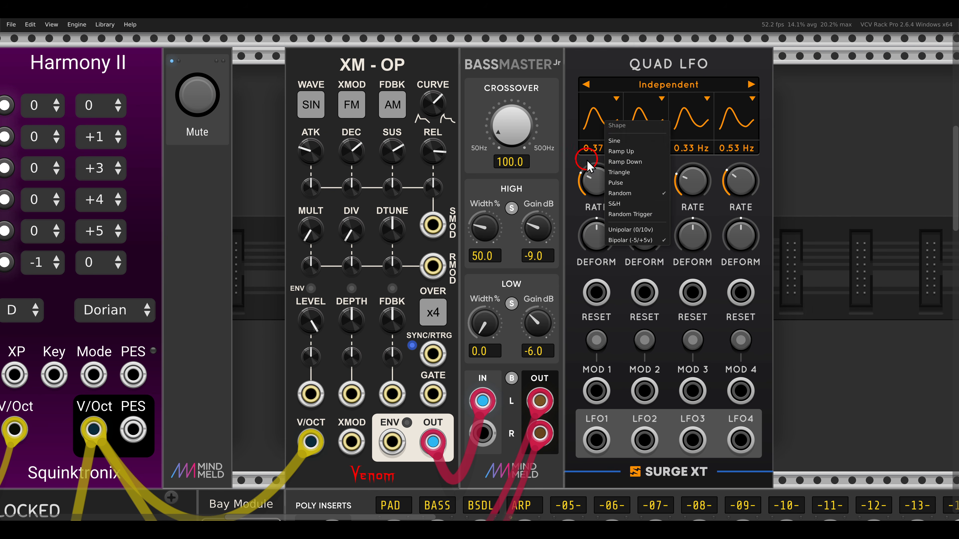
click(578, 210)
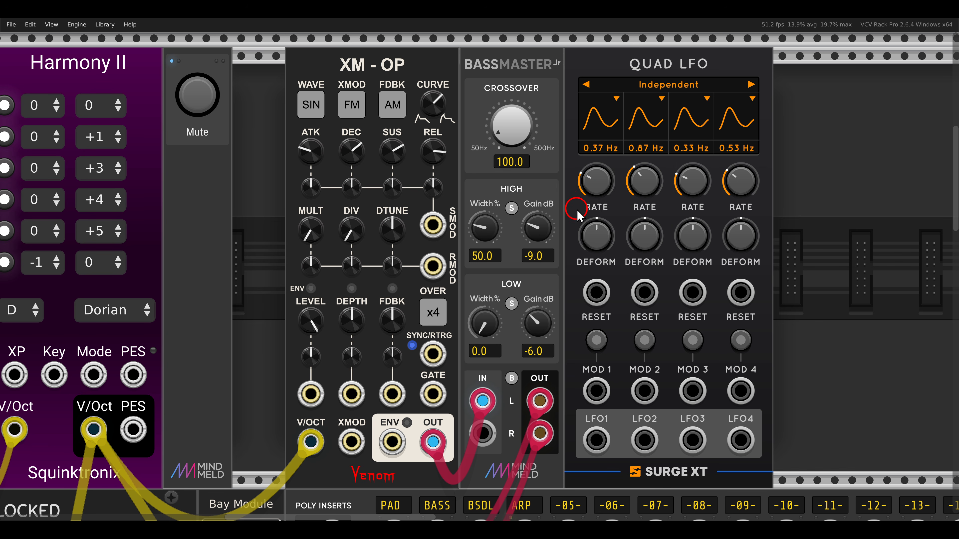
Set the Quad LFO's polyphony to 6 channels.
click(606, 67)
right_click(603, 66)
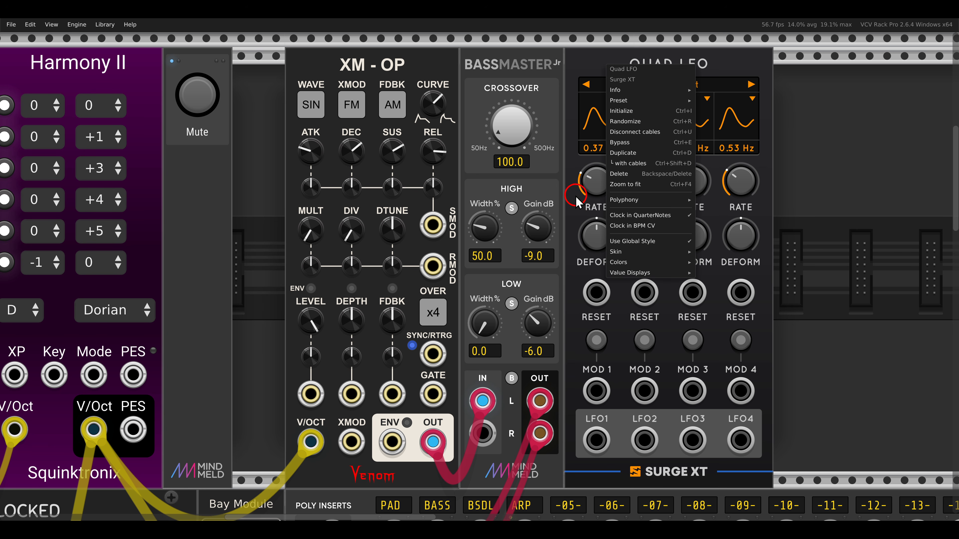
click(622, 204)
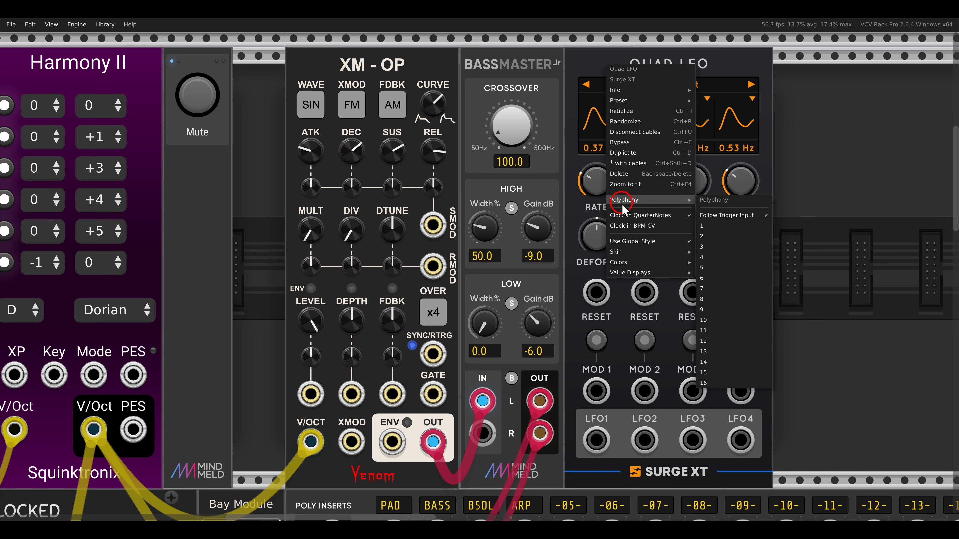
click(724, 280)
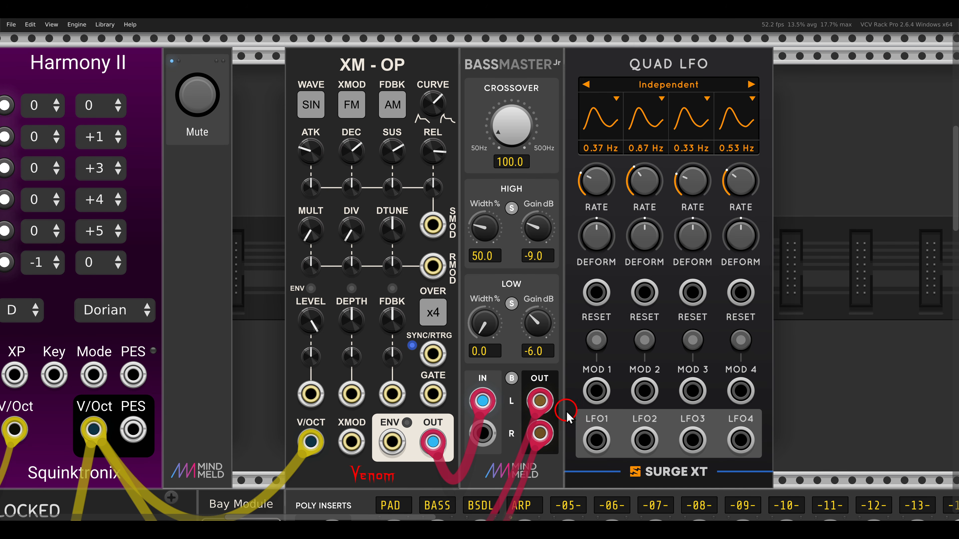
mouse_move(566, 411)
mouse_down()
mouse_move(750, 446)
mouse_move(782, 466)
mouse_up()
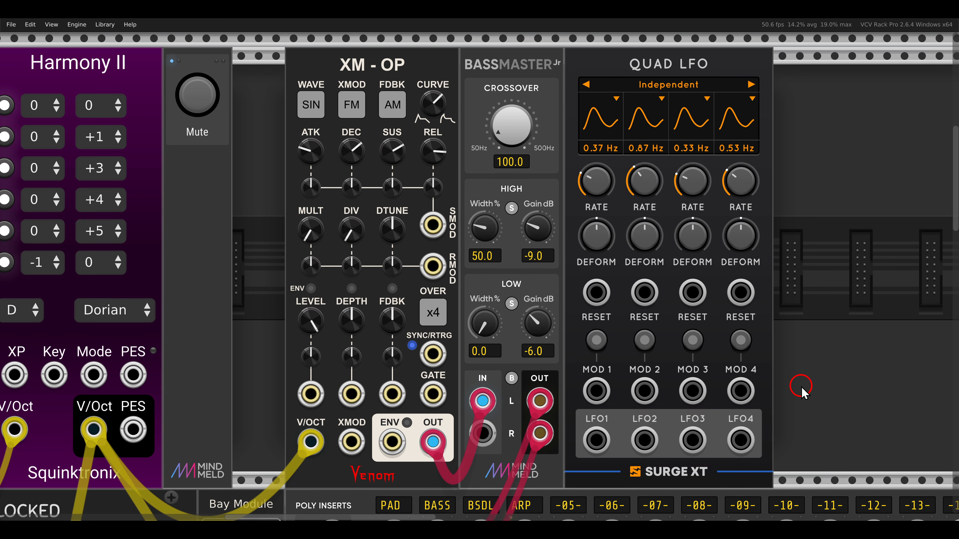
Patch the LFO1 output into XM-OP's FDBK CV input and turn the feedback modulation amount fully up.
scroll(621, 329, left, 3)
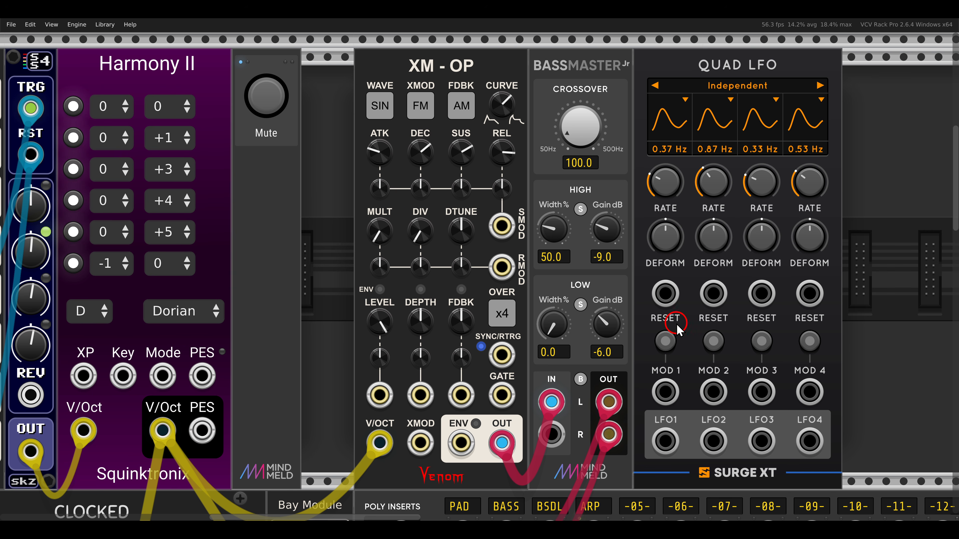
drag(666, 440, 461, 395)
drag(461, 357, 429, 259)
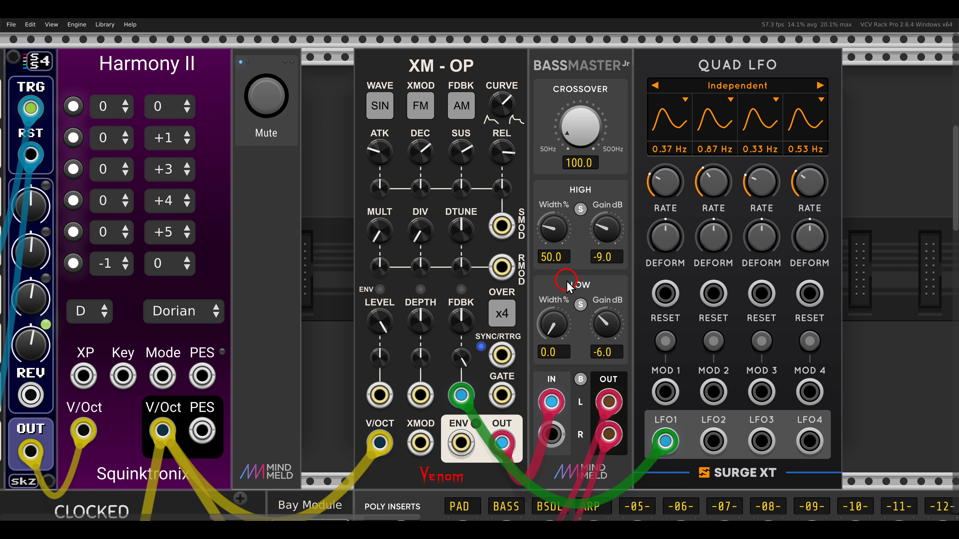
Patch the LFO2 output into XM-OP's RMOD input and set a slight positive detune modulation amount.
mouse_move(459, 229)
mouse_down()
mouse_move(463, 319)
mouse_move(463, 181)
mouse_move(461, 238)
mouse_up()
drag(705, 440, 506, 267)
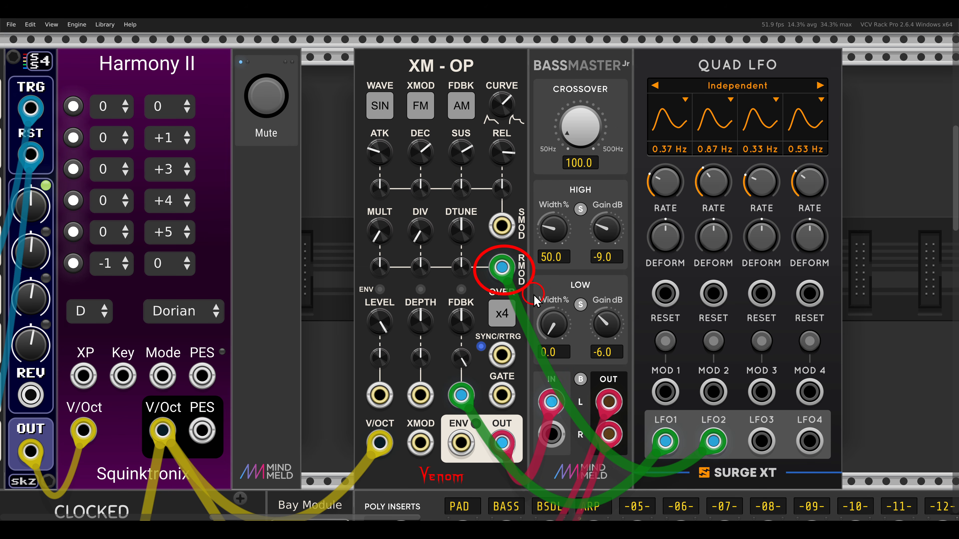
mouse_move(477, 278)
mouse_down()
mouse_move(467, 283)
mouse_move(443, 248)
mouse_up()
key(Escape)
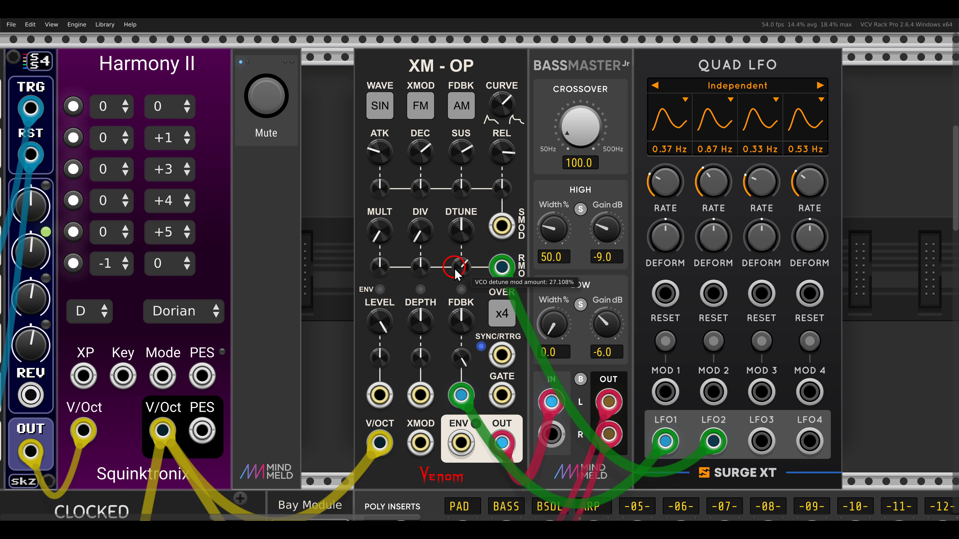
drag(457, 271, 457, 264)
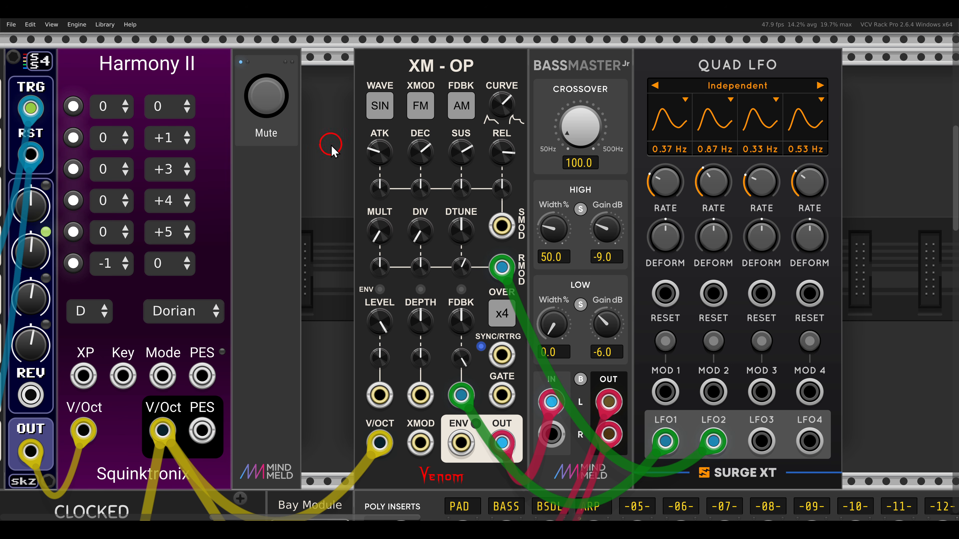
Mute the sound with the MindMeld Mute module and add a second XM-OP between the first one and the BassMaster Jr.
click(269, 110)
scroll(459, 238, down, 2)
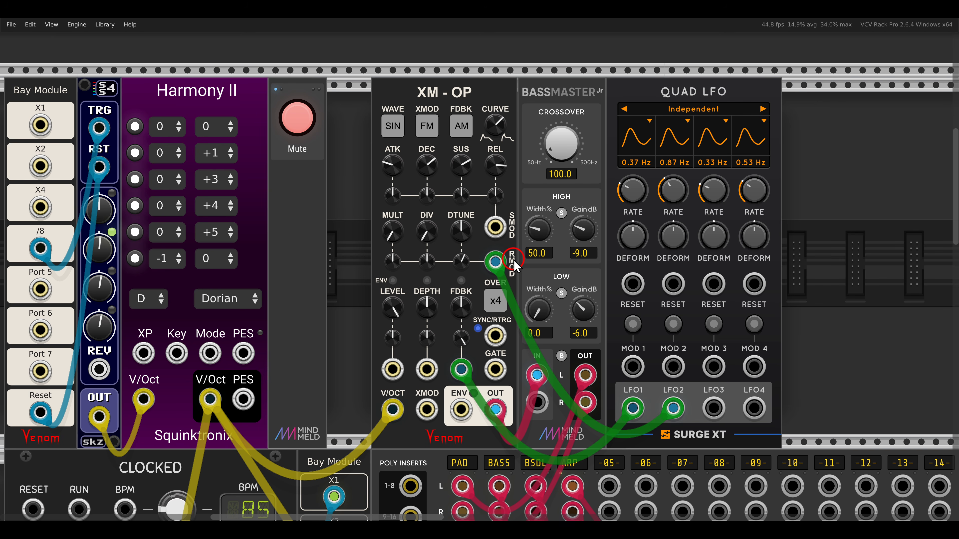
scroll(514, 265, right, 3)
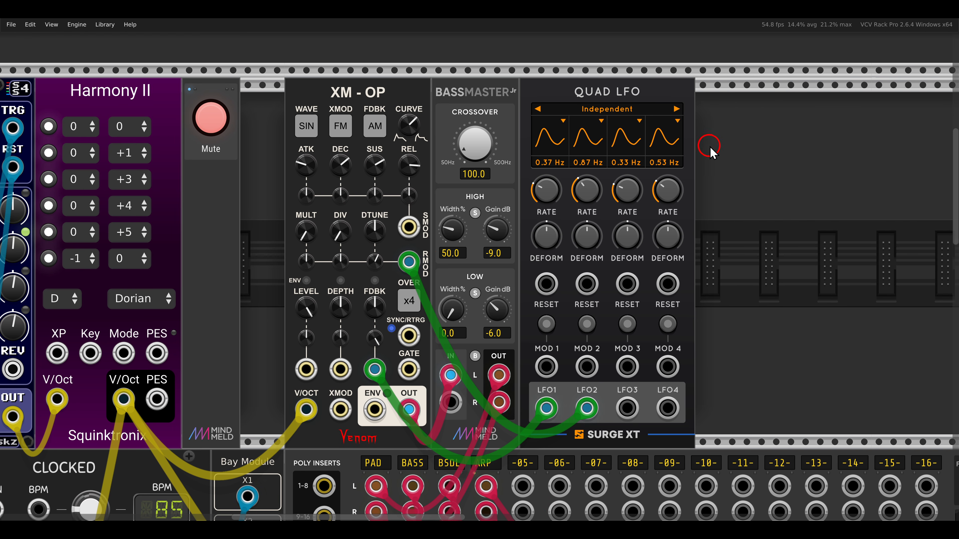
mouse_move(706, 146)
mouse_down()
mouse_move(577, 101)
mouse_move(760, 146)
mouse_move(627, 143)
mouse_move(720, 144)
mouse_up()
right_click(539, 174)
click(351, 114)
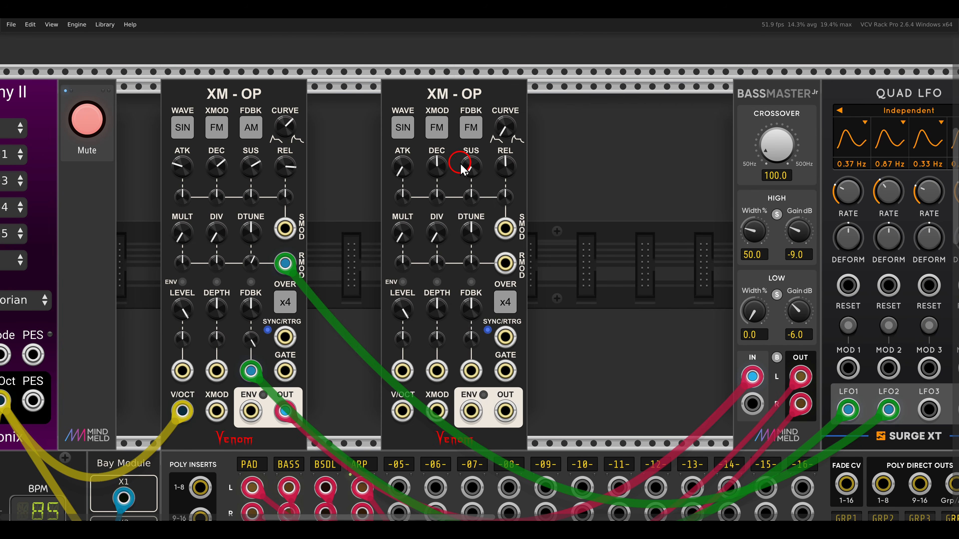
Add a third XM-OP beside the second and patch the chord V/Oct signal into the V/OCT inputs of both new modules.
click(461, 154)
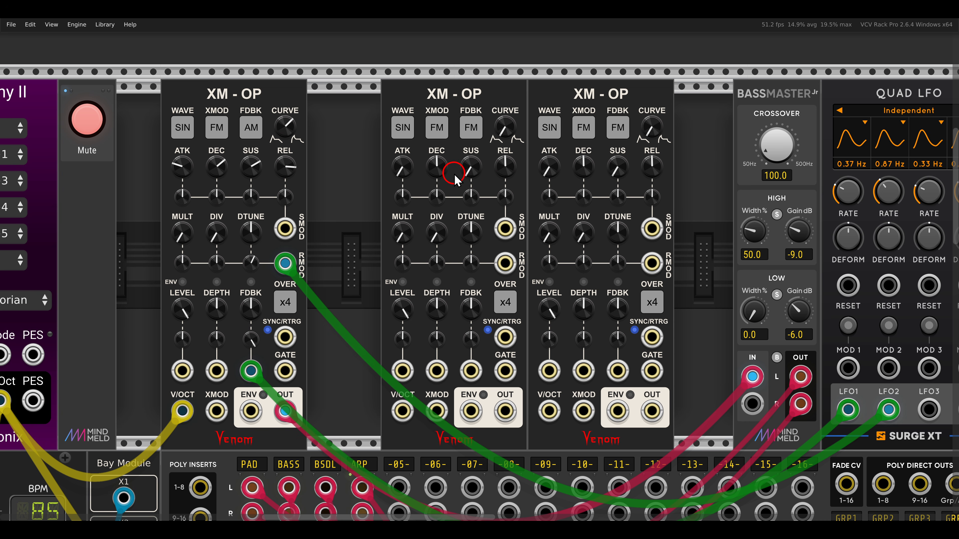
drag(183, 411, 550, 411)
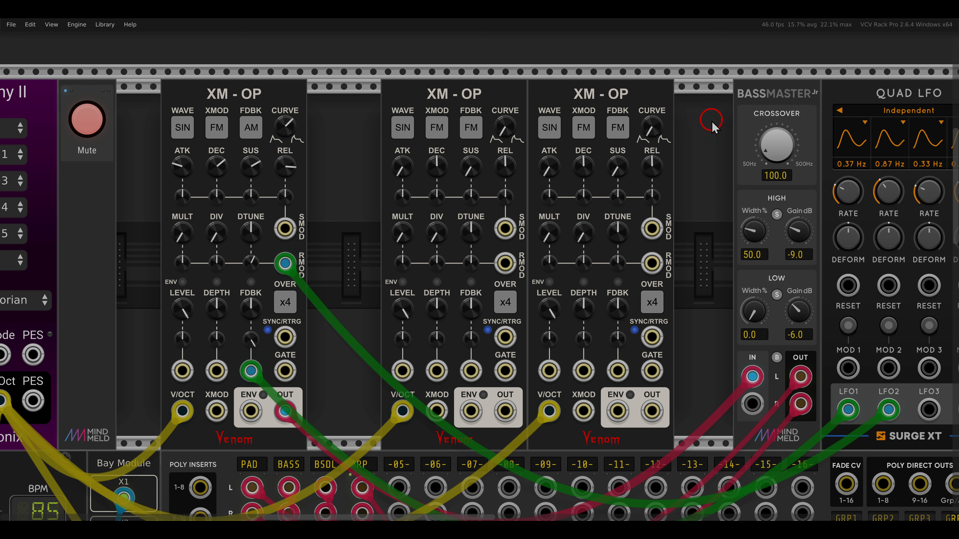
Add a VCA Mix 4 before the BassMaster Jr and move the first XM-OP's output cable from BassMaster Jr to mixer input 1.
drag(712, 123, 662, 109)
right_click(623, 129)
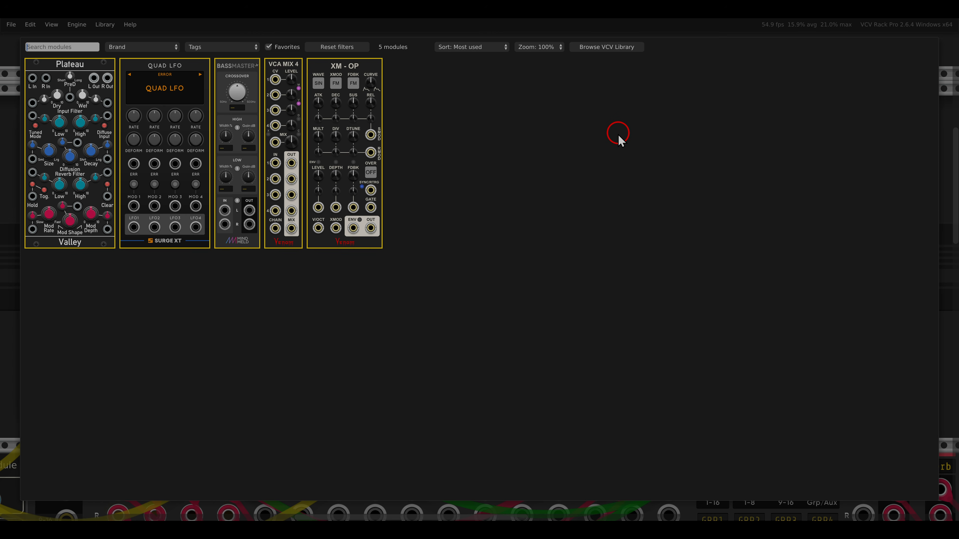
click(292, 97)
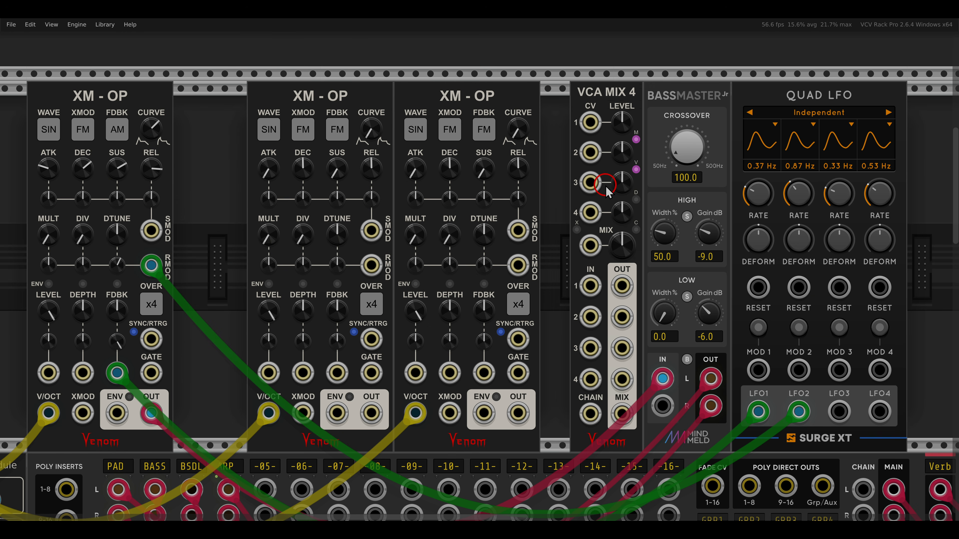
right_click(662, 379)
drag(663, 379, 591, 286)
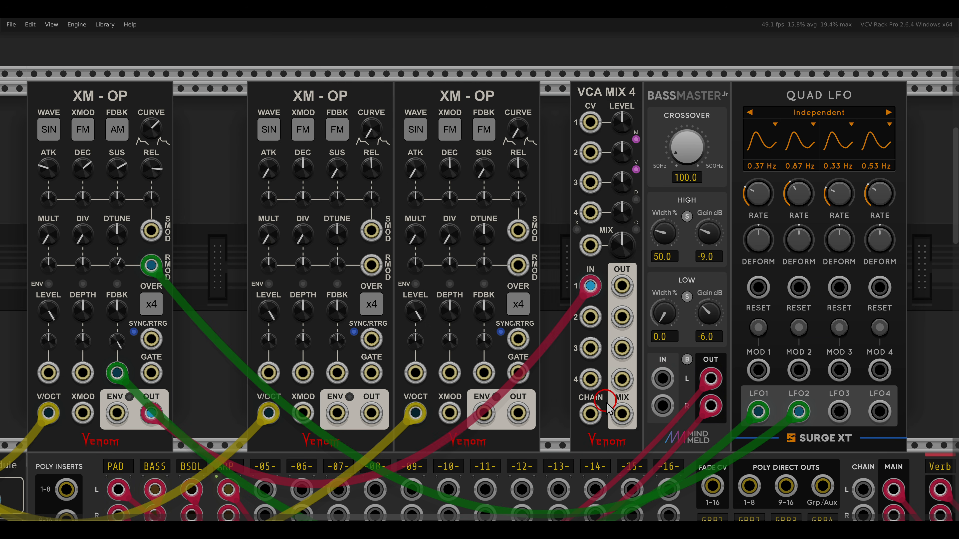
Patch the VCA Mix 4 MIX output into BassMaster Jr's left input and the third XM-OP's output into mixer input 2.
drag(622, 414, 663, 379)
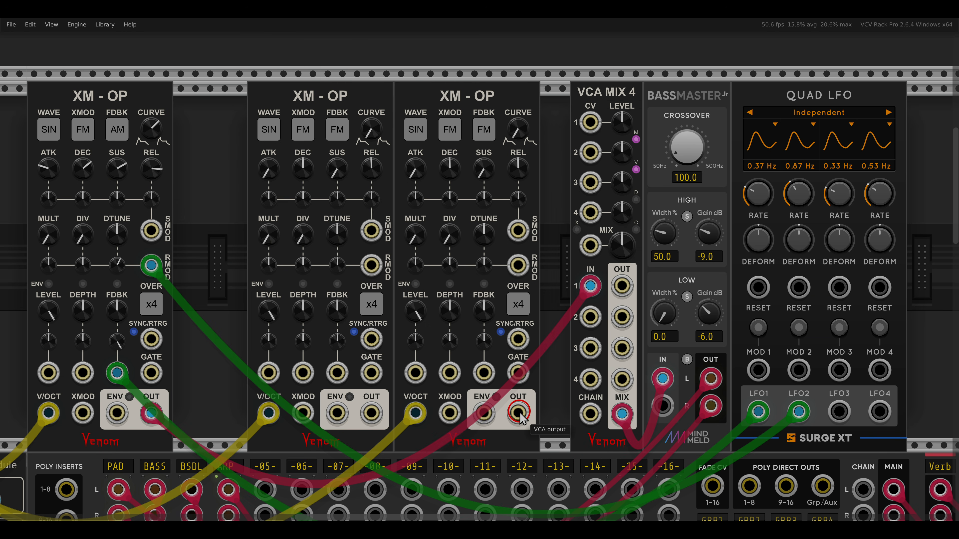
drag(518, 411, 590, 318)
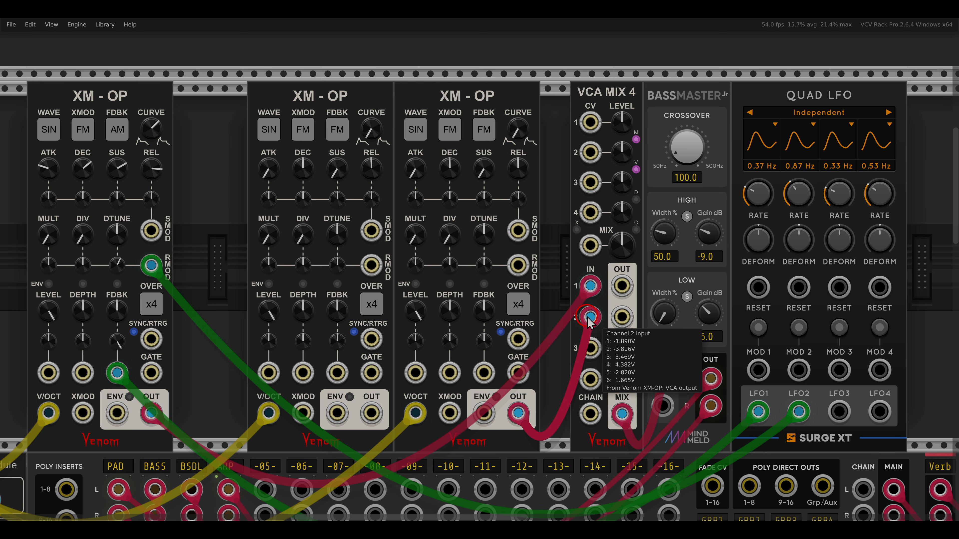
Unmute the sound with the MindMeld Mute module and turn the VCA Mix 4 channel 1 level fully down.
scroll(265, 189, left, 5)
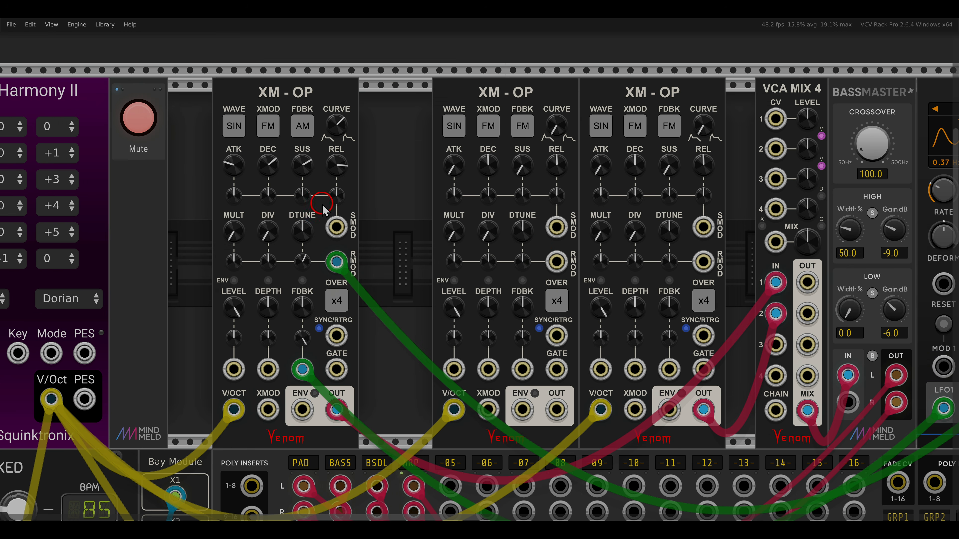
click(139, 118)
scroll(491, 162, right, 3)
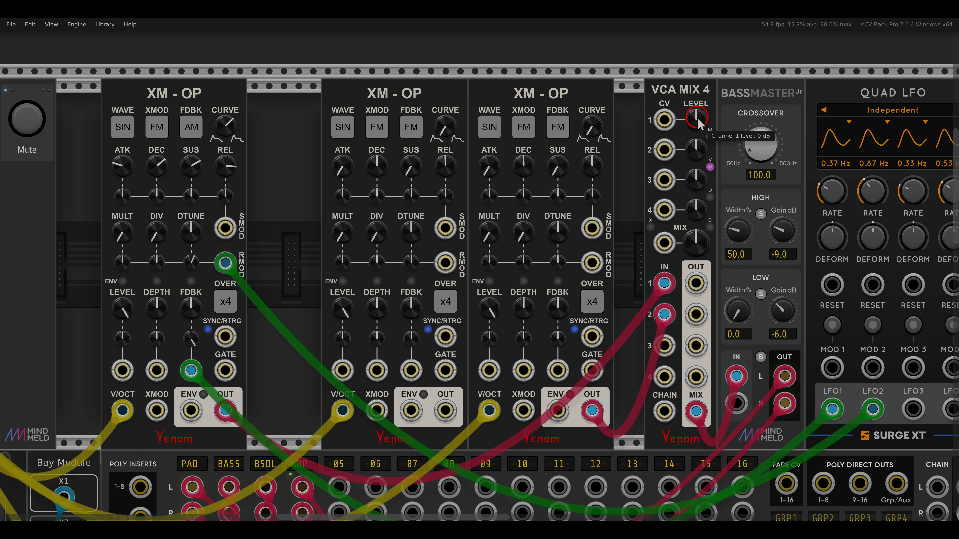
drag(697, 123, 703, 214)
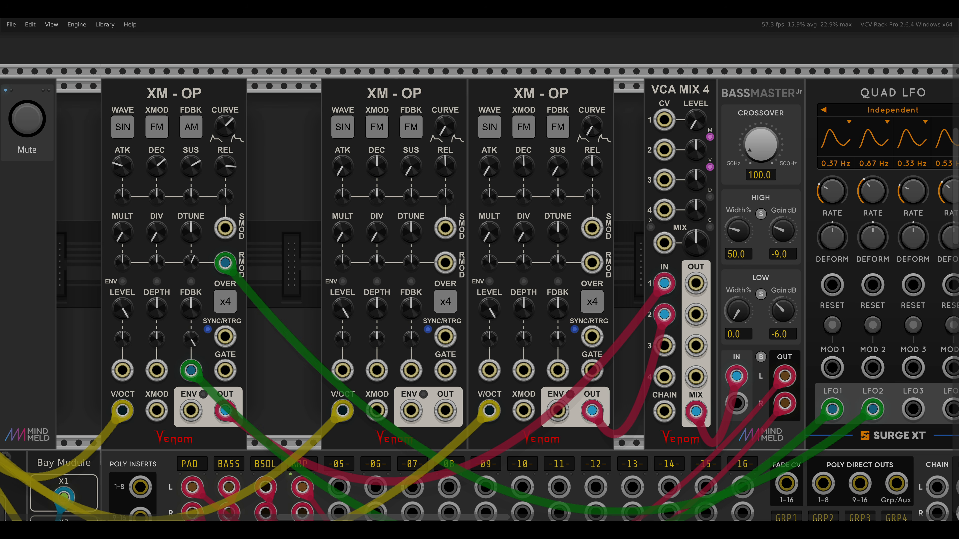
Patch the second XM-OP's output into the third XM-OP's XMOD input and view the available X-Mod types.
drag(500, 67, 581, 109)
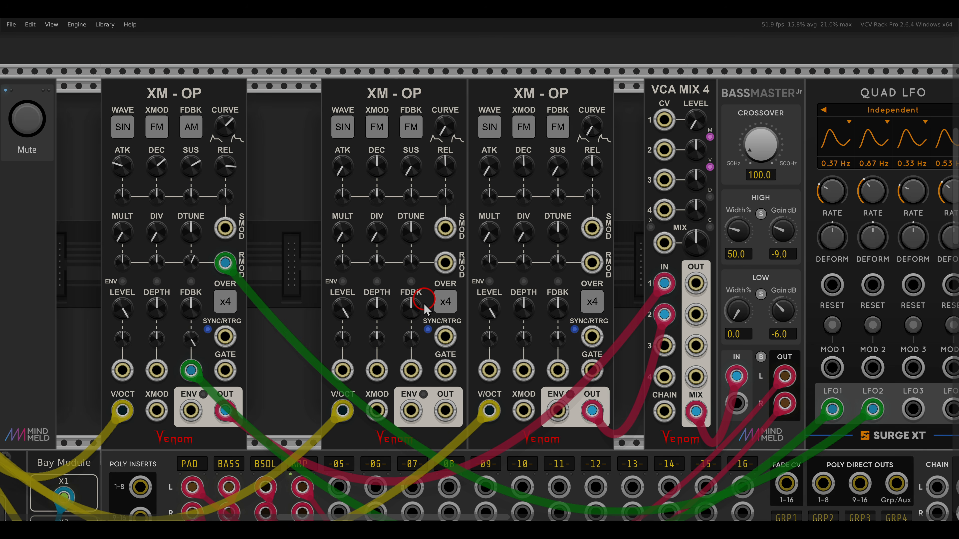
drag(445, 410, 522, 411)
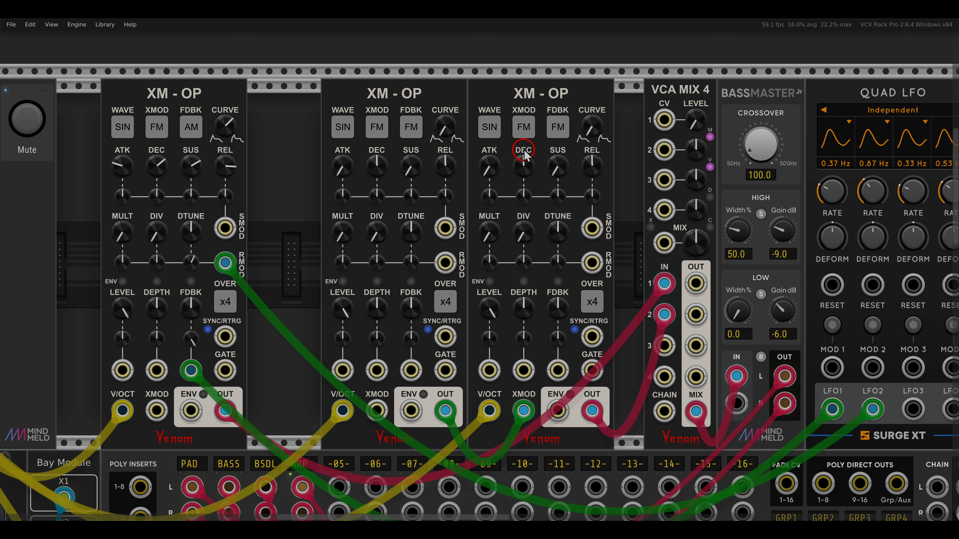
right_click(523, 128)
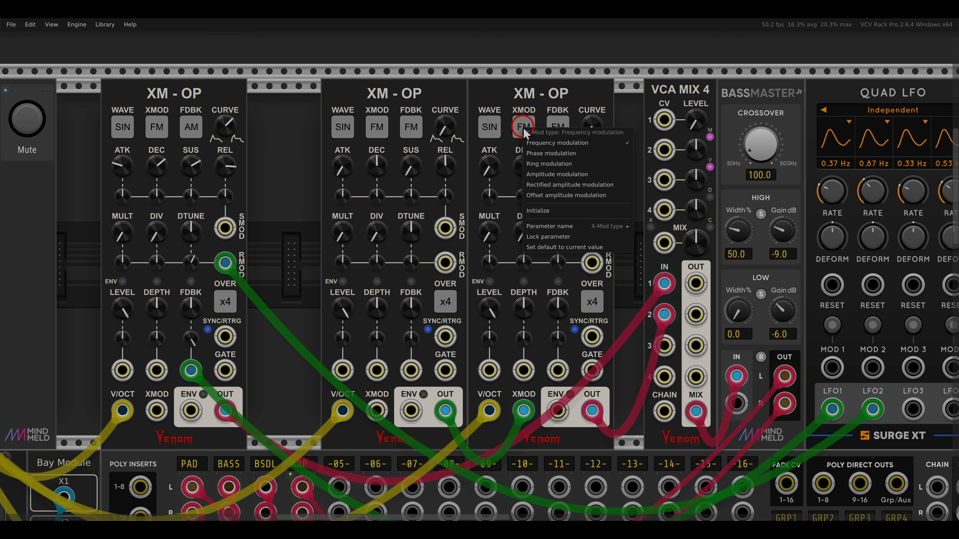
click(523, 108)
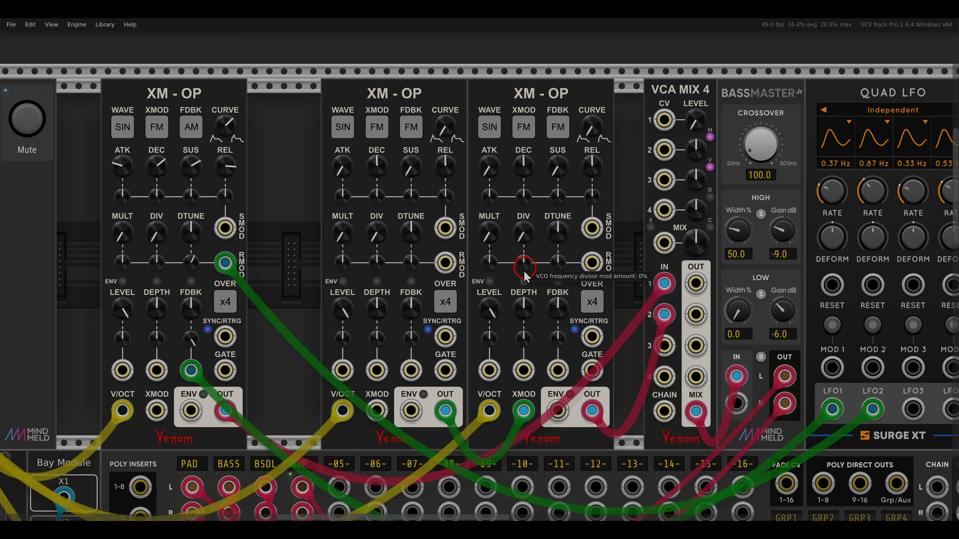
Try frequency, phase and ring modulation at different depths on the third XM-OP, finishing on frequency modulation at 0% depth.
drag(524, 306, 508, 266)
double_click(524, 308)
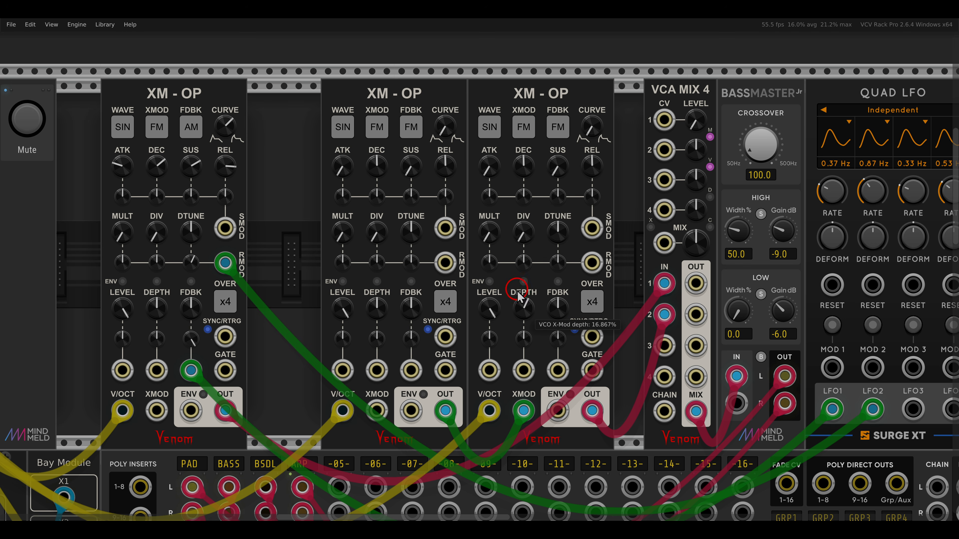
click(523, 127)
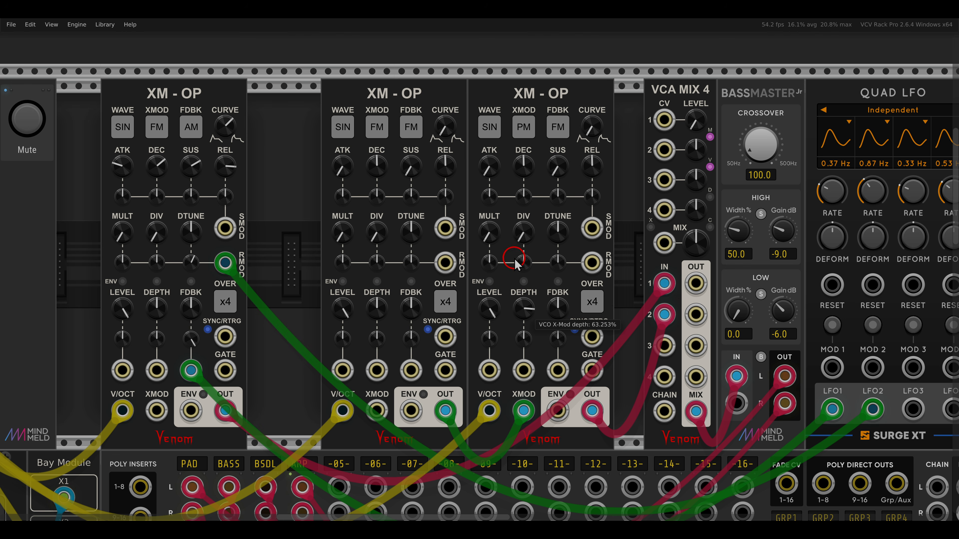
mouse_move(526, 316)
mouse_down()
mouse_move(543, 379)
mouse_move(527, 238)
mouse_move(549, 414)
mouse_move(520, 243)
mouse_move(522, 310)
mouse_up()
click(524, 126)
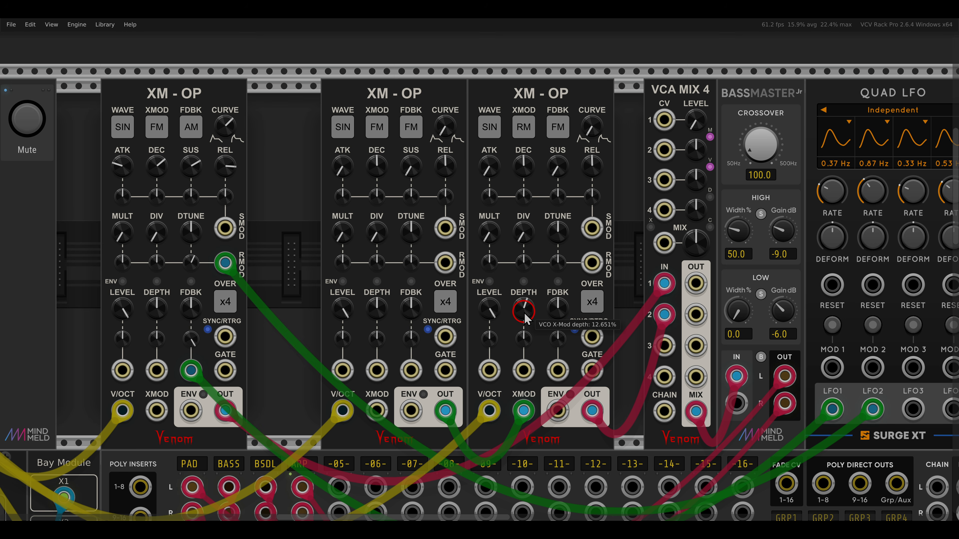
right_click(523, 131)
click(533, 148)
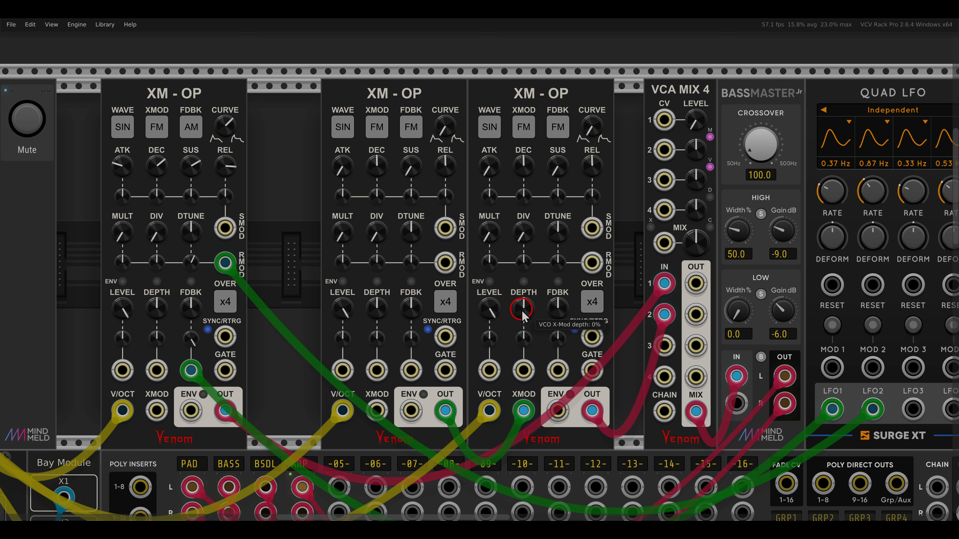
Raise the third XM-OP's X-Mod depth with frequency modulation selected.
drag(520, 311, 520, 274)
scroll(461, 245, up, 2)
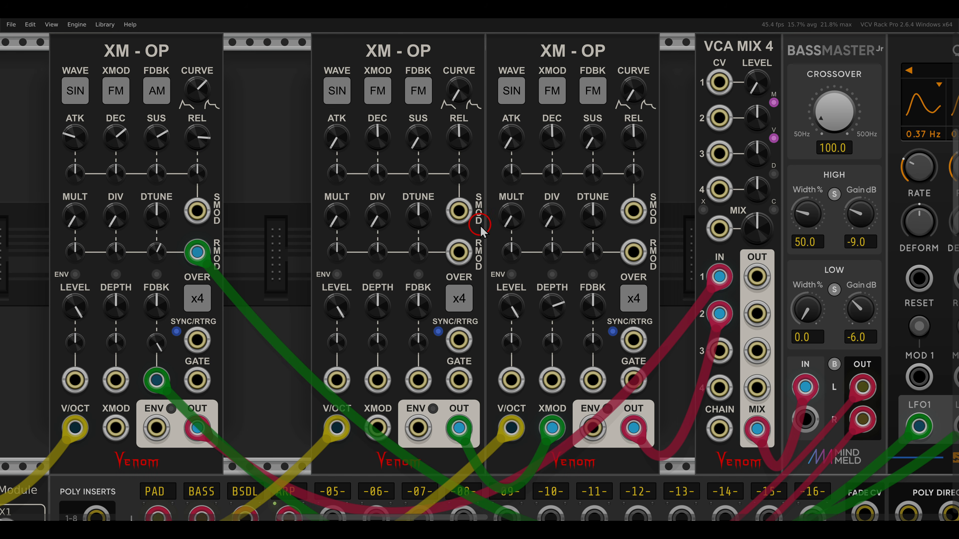
drag(395, 185, 445, 238)
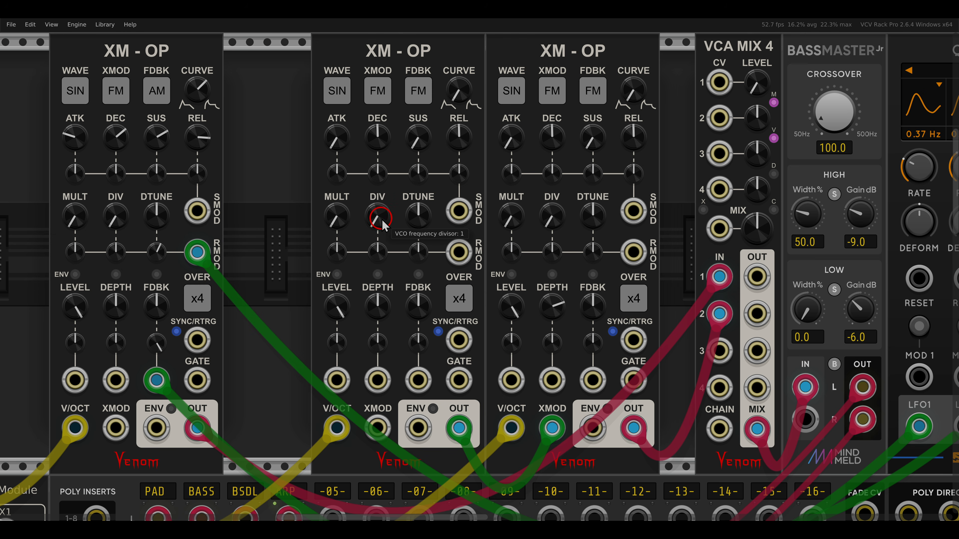
Try different frequency divisors on the second and third XM-OPs and return both to 1.
mouse_move(386, 217)
mouse_down()
mouse_move(386, 203)
mouse_move(387, 222)
mouse_up()
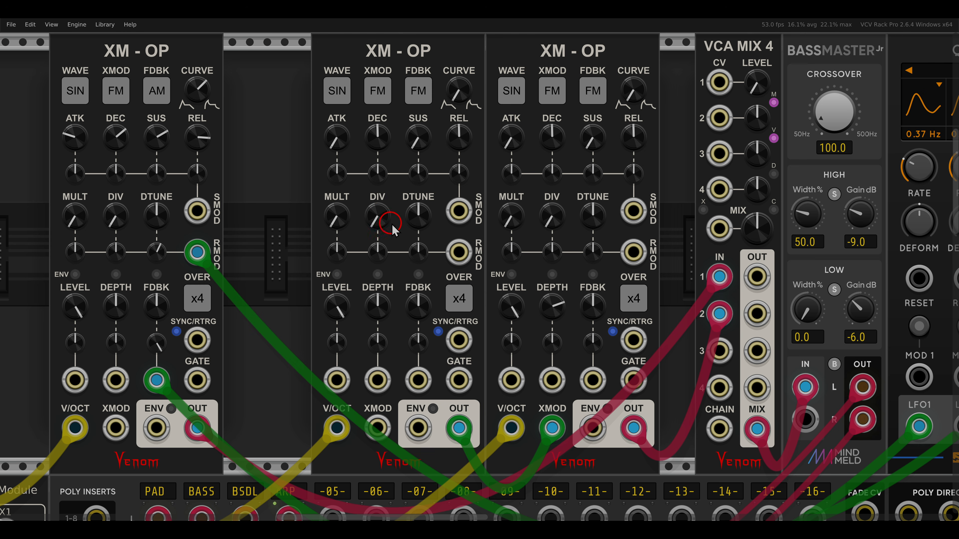
click(553, 219)
drag(558, 214, 513, 227)
click(364, 223)
Raise the frequency multipliers of the second and third XM-OPs and reduce the third one's X-Mod depth.
drag(337, 217, 342, 205)
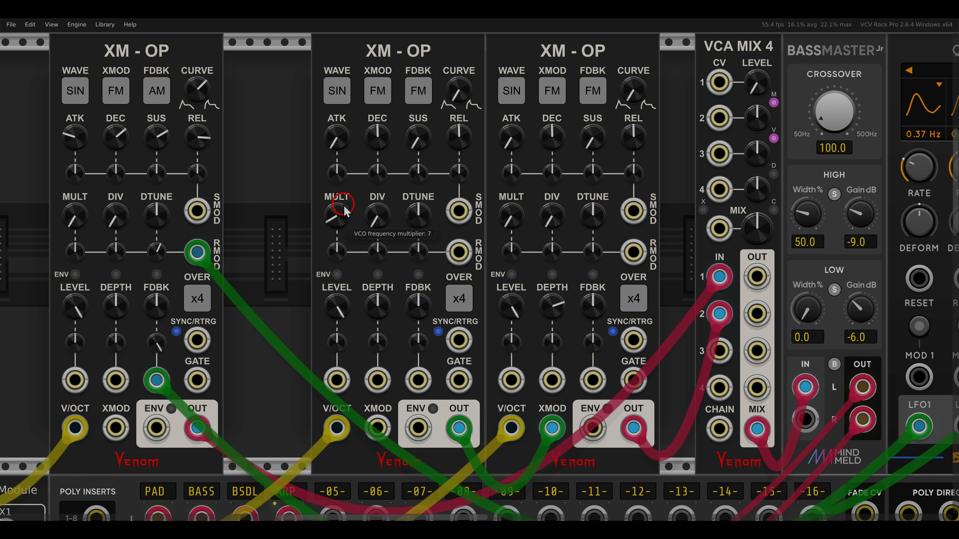
mouse_move(345, 219)
mouse_down()
mouse_move(356, 221)
mouse_move(346, 212)
mouse_up()
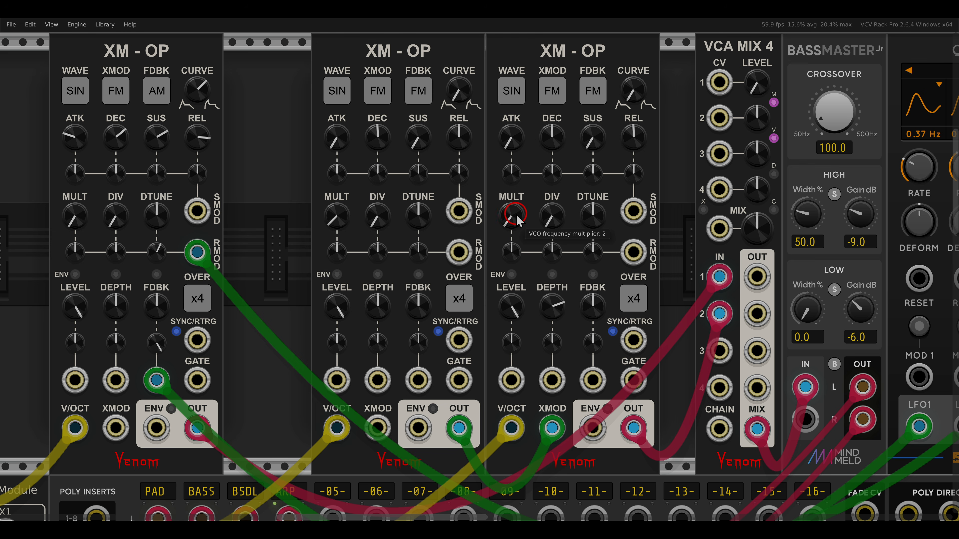
drag(547, 301, 533, 315)
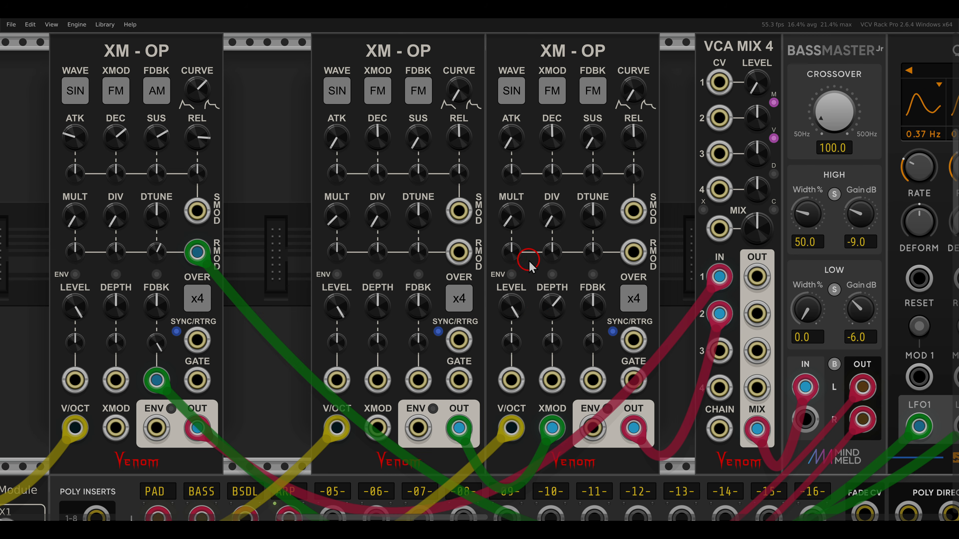
Set the second XM-OP's waveform to Triangle and turn the third XM-OP's X-Mod depth down to zero.
scroll(530, 266, down, 2)
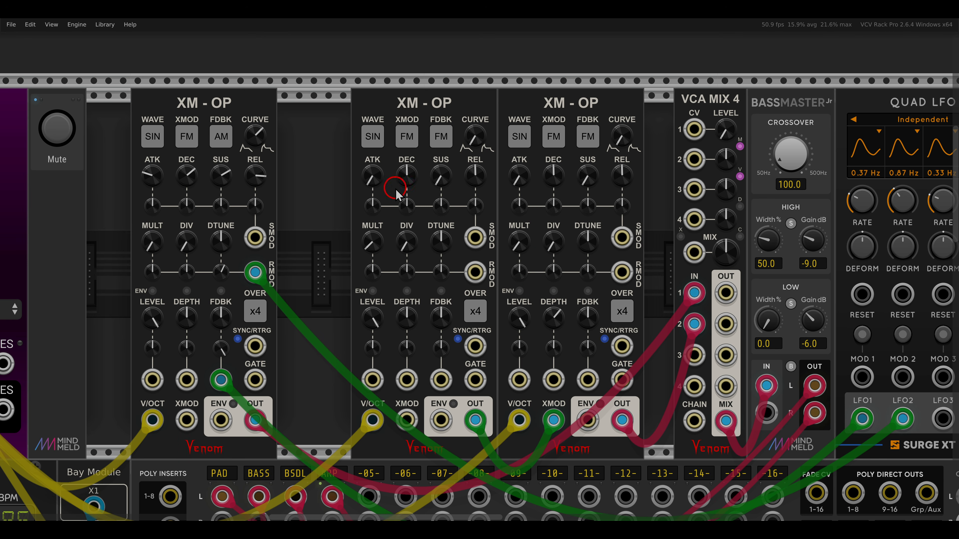
right_click(371, 137)
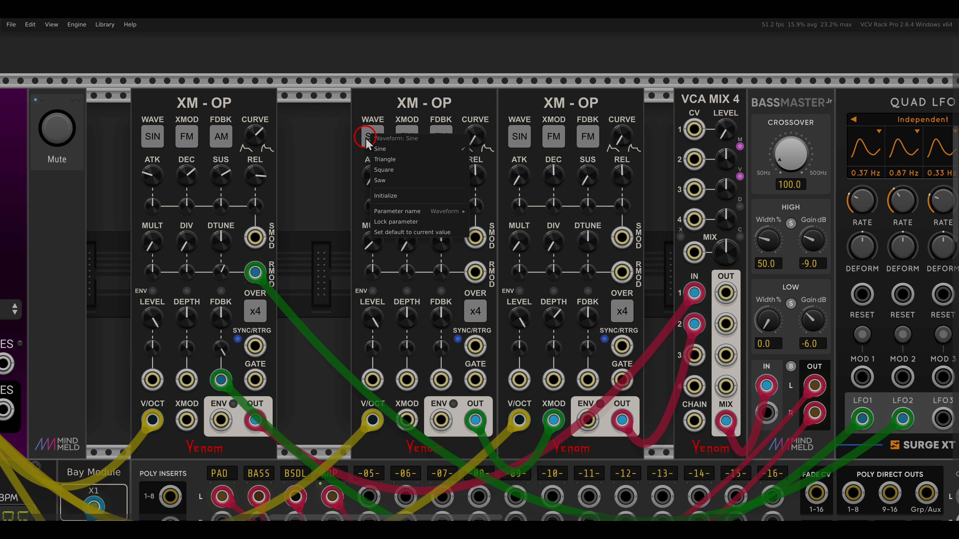
click(379, 160)
mouse_move(554, 315)
mouse_down()
mouse_move(534, 262)
mouse_move(555, 324)
mouse_up()
Patch the LFO3 output into the third XM-OP's DEPTH CV input and raise its CV amount.
scroll(555, 325, right, 3)
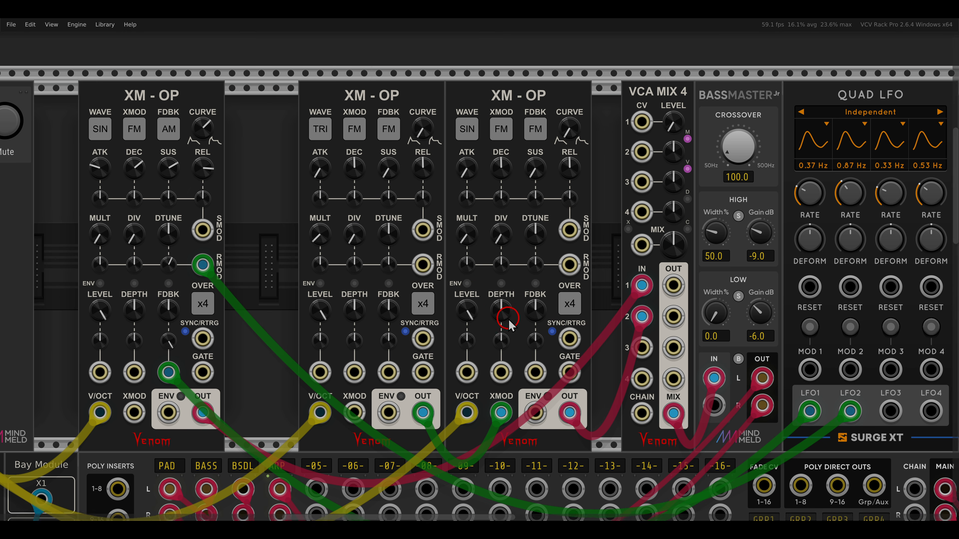
drag(864, 409, 469, 369)
drag(467, 334, 447, 278)
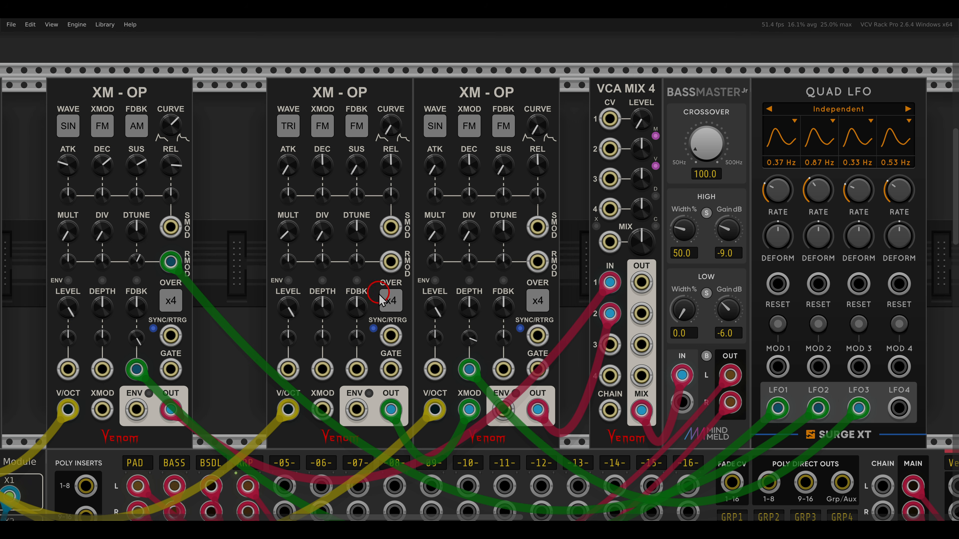
Patch the LFO4 output into the second XM-OP's FDBK CV input and set the feedback CV amount to about 64%.
mouse_move(356, 306)
mouse_down()
mouse_move(347, 278)
mouse_move(360, 363)
mouse_move(360, 264)
mouse_move(359, 302)
mouse_up()
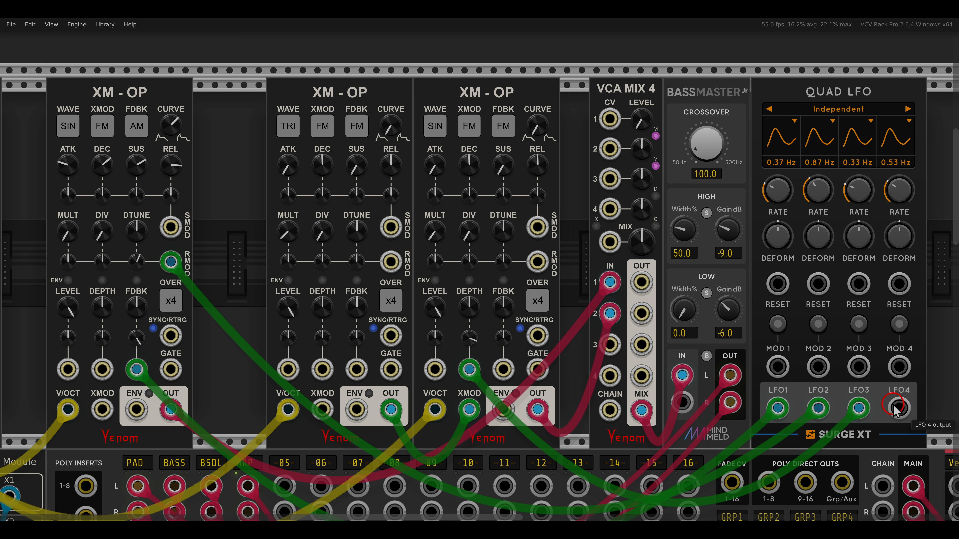
drag(899, 409, 340, 292)
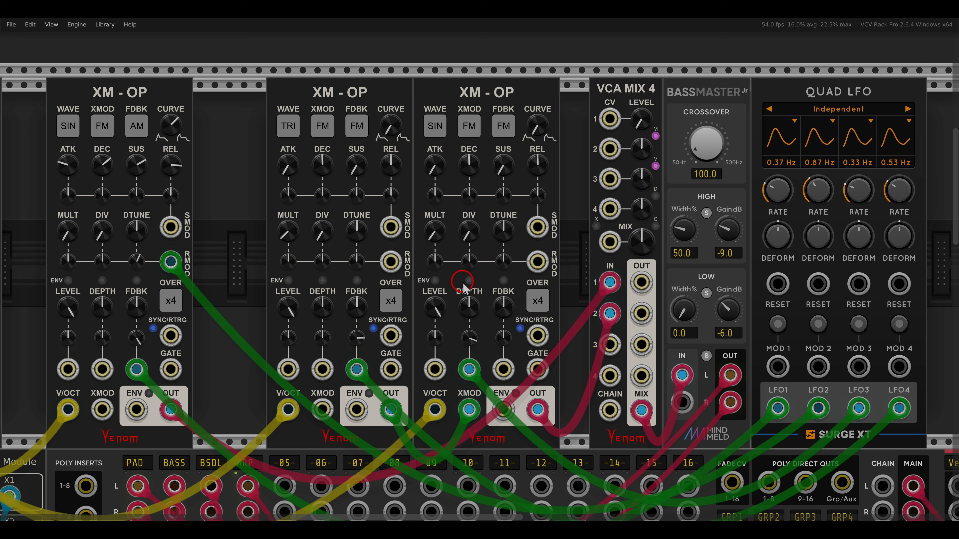
mouse_move(351, 332)
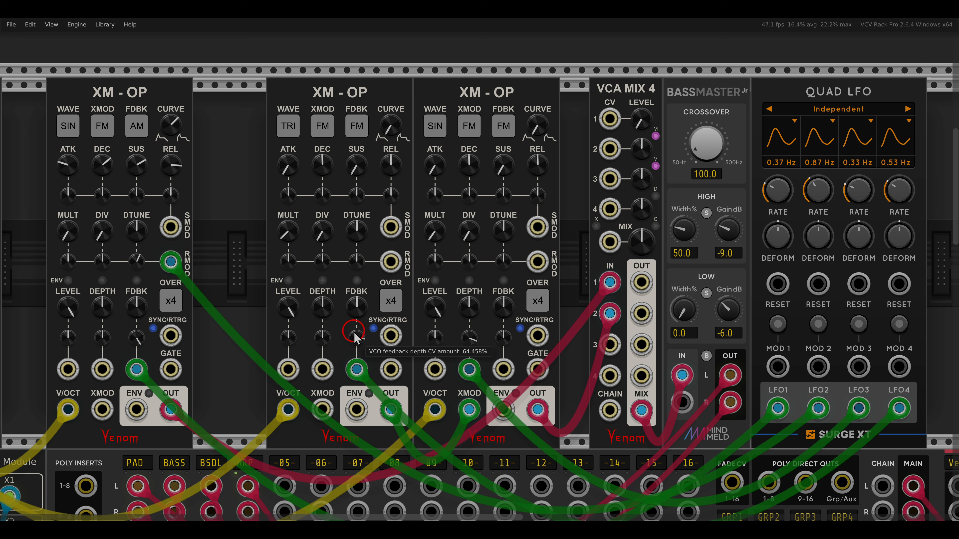
Set the LFO3 rate to 1.09 Hz and the LFO4 rate to 1.46 Hz, and bring the mixer's channel 1 level back up.
mouse_move(885, 198)
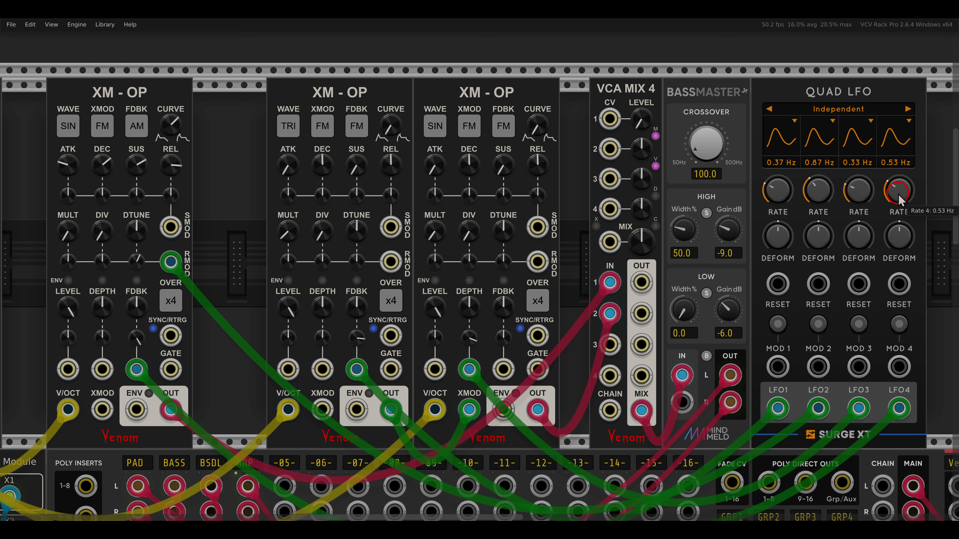
drag(899, 198, 859, 176)
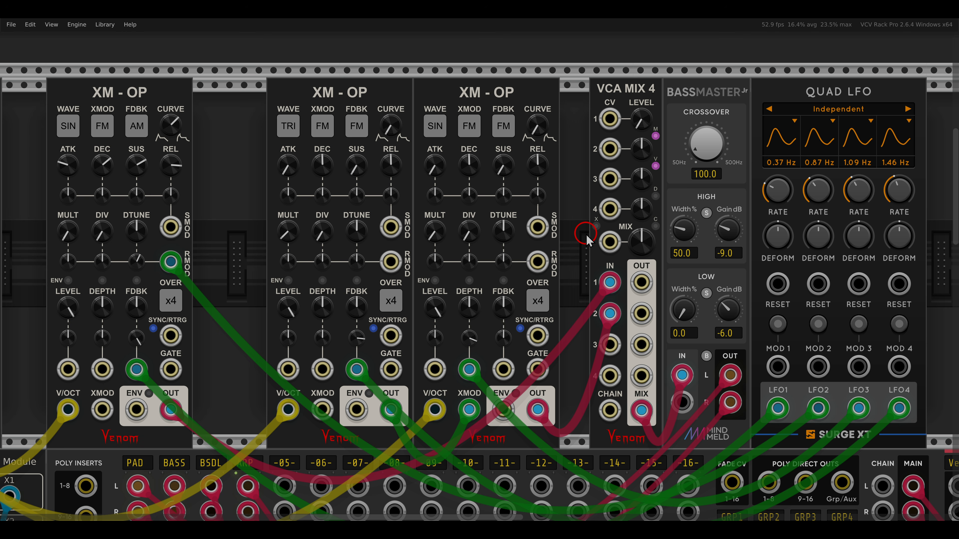
drag(639, 118, 636, 98)
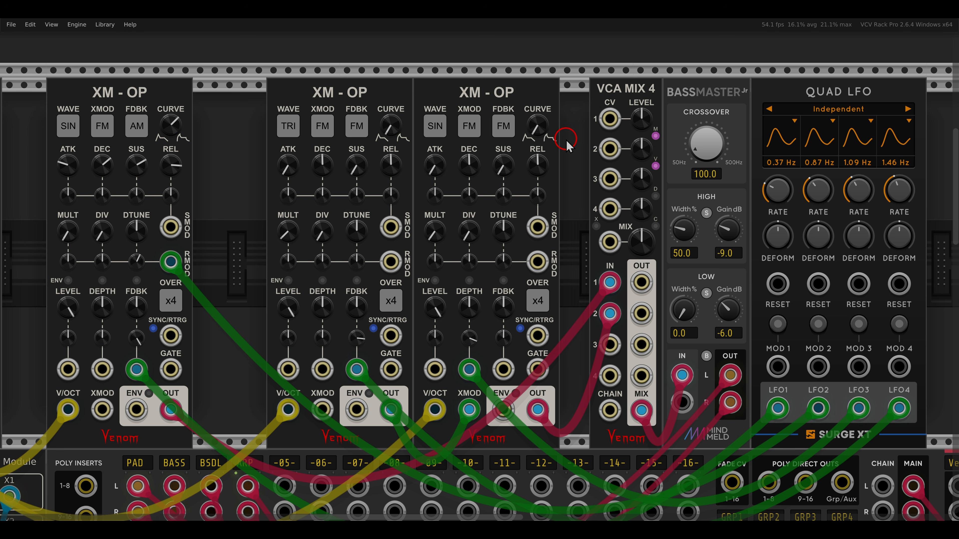
Add a Valley Plateau reverb module to the empty space beside the Quad LFO.
scroll(568, 146, down, 1)
drag(627, 189, 369, 167)
right_click(667, 206)
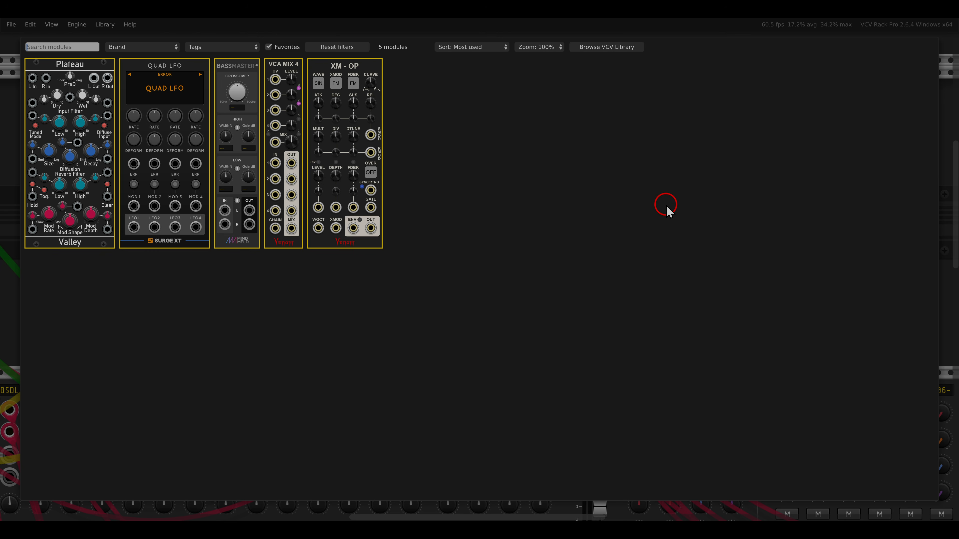
drag(103, 101, 701, 87)
Move both BassMaster Jr output cables to Plateau's L and R outputs and patch BassMaster's left output into Plateau's L In.
drag(446, 316, 737, 99)
drag(446, 340, 759, 98)
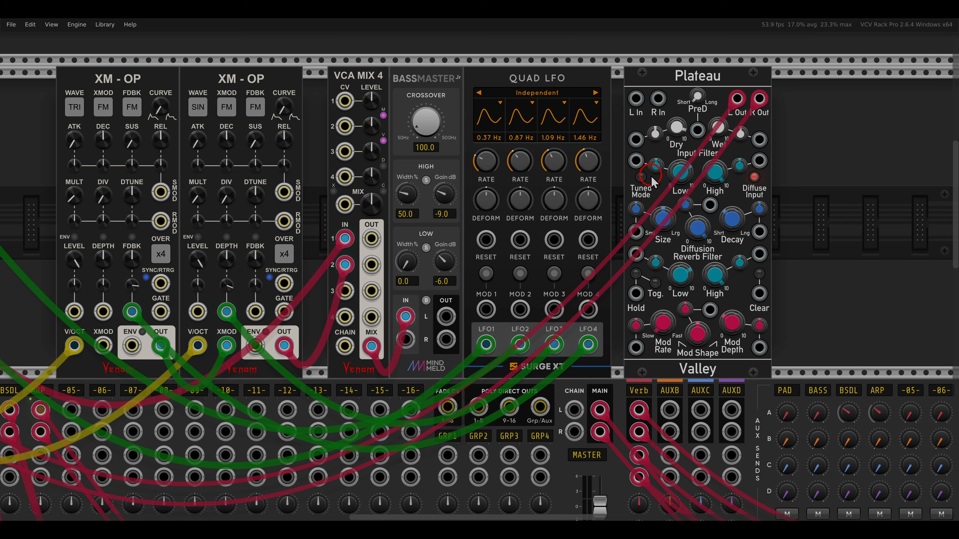
drag(446, 316, 636, 98)
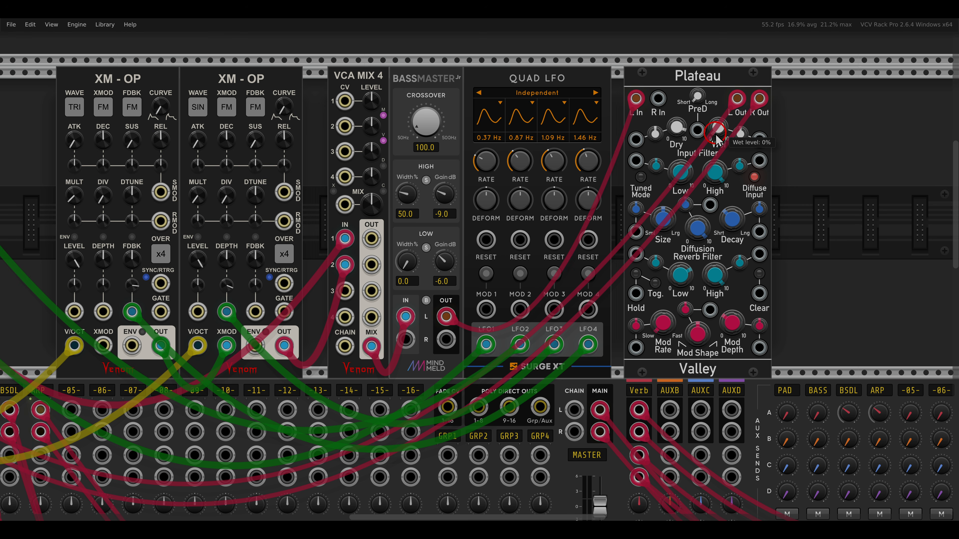
Balance Plateau's dry and wet levels, bringing the wet level up to about 17% and fine-tuning it.
drag(678, 128, 688, 192)
drag(720, 134, 722, 113)
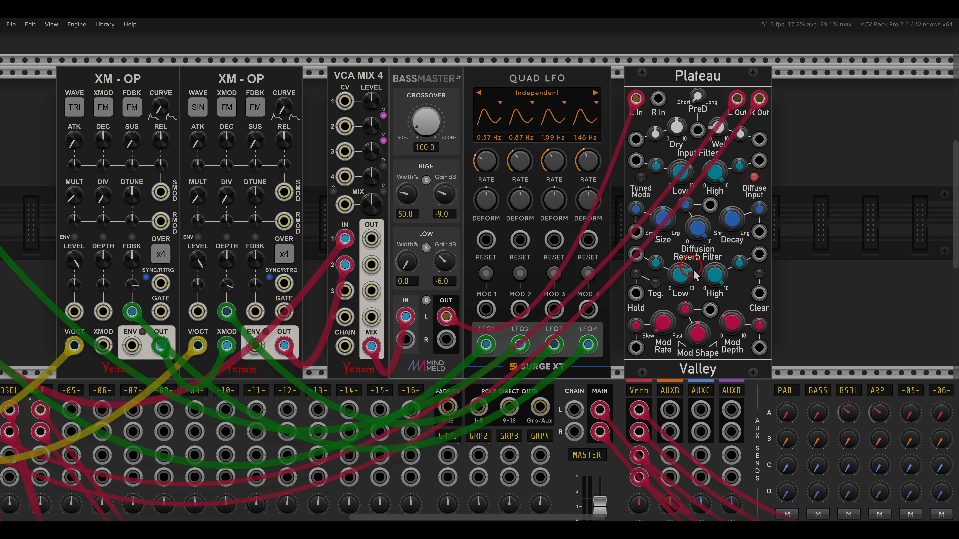
mouse_move(720, 126)
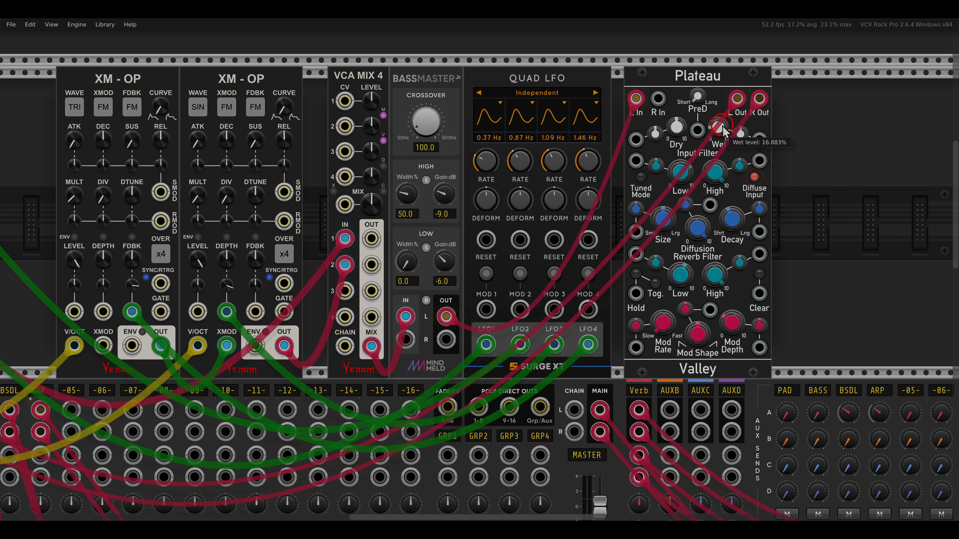
drag(721, 123, 720, 125)
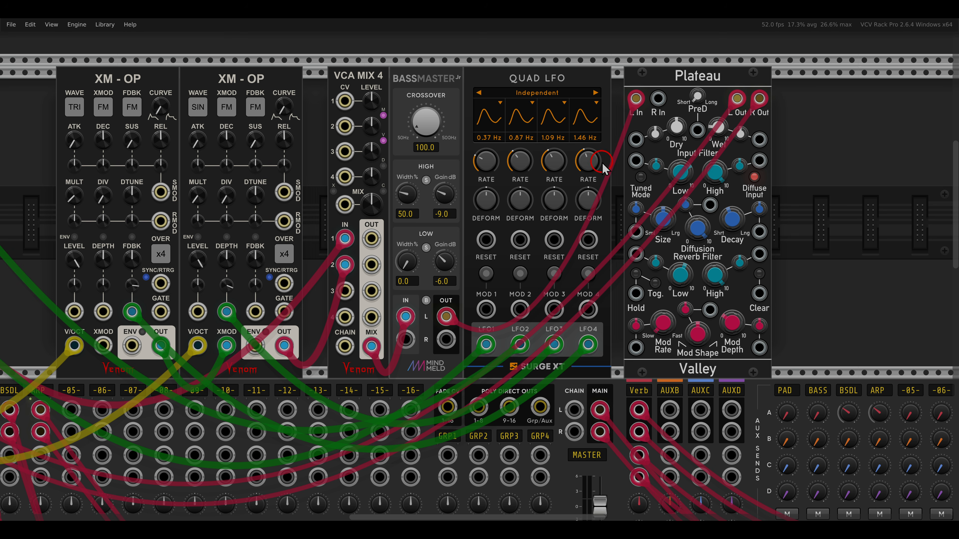
Unmute the VCO LAB bass voice in the lower row.
scroll(539, 164, down, 2)
scroll(540, 165, left, 3)
drag(538, 166, 558, 168)
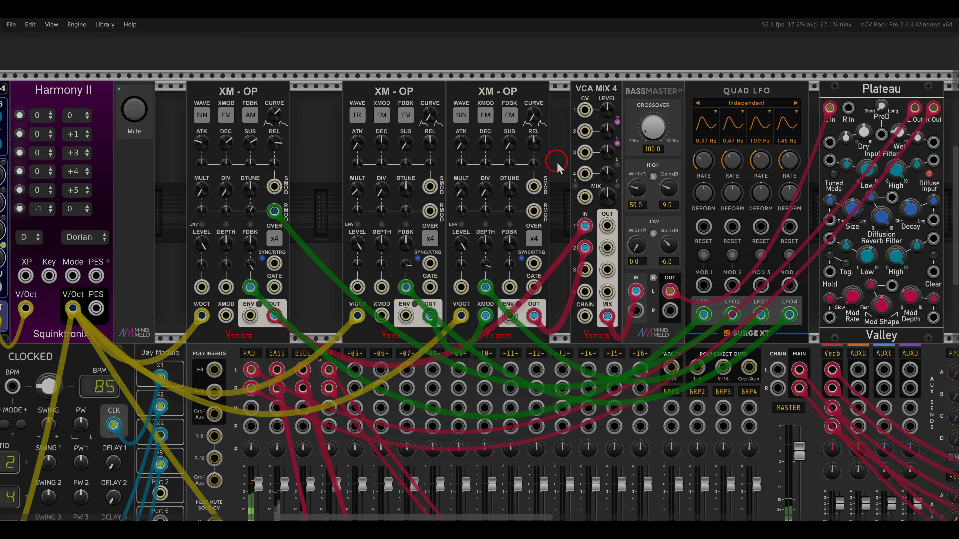
scroll(557, 166, down, 2)
scroll(502, 170, down, 5)
scroll(506, 265, up, 7)
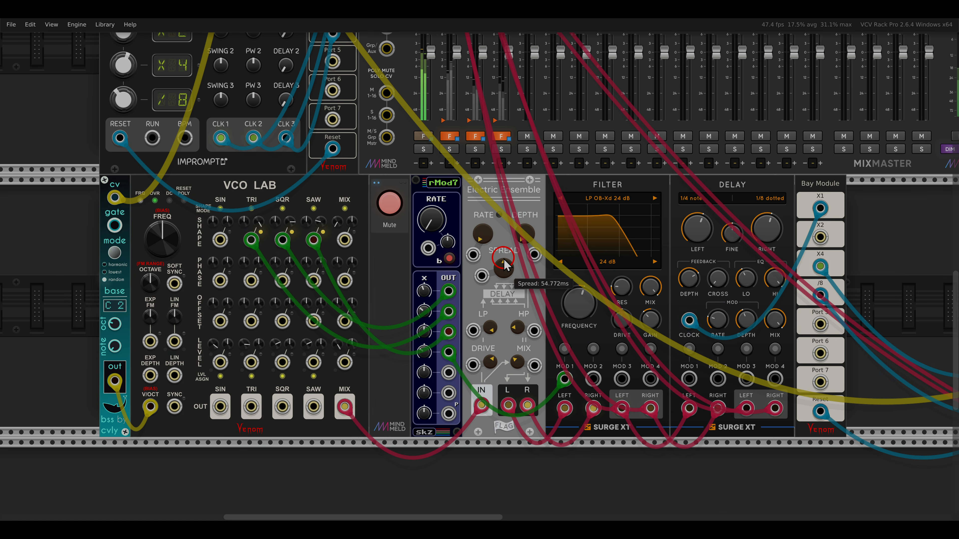
drag(220, 177, 282, 189)
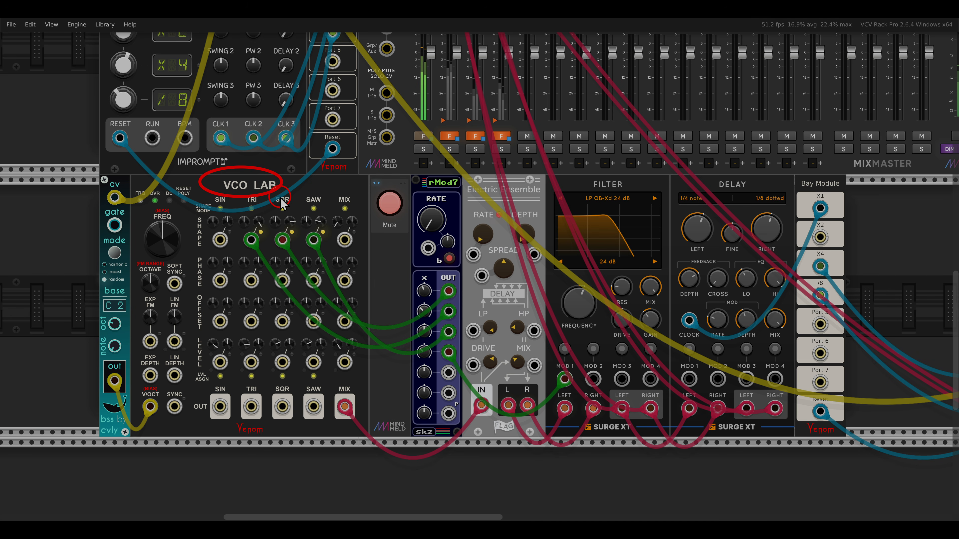
click(389, 205)
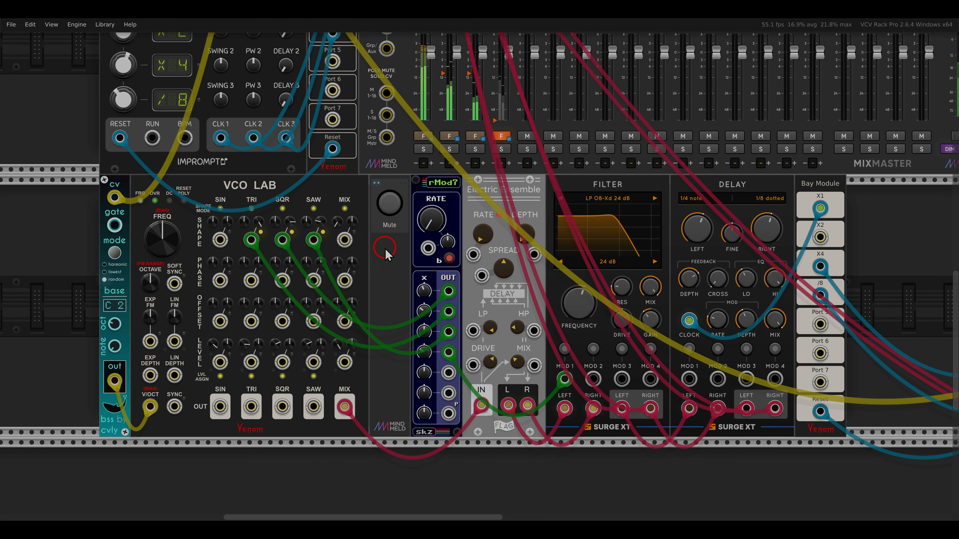
click(387, 261)
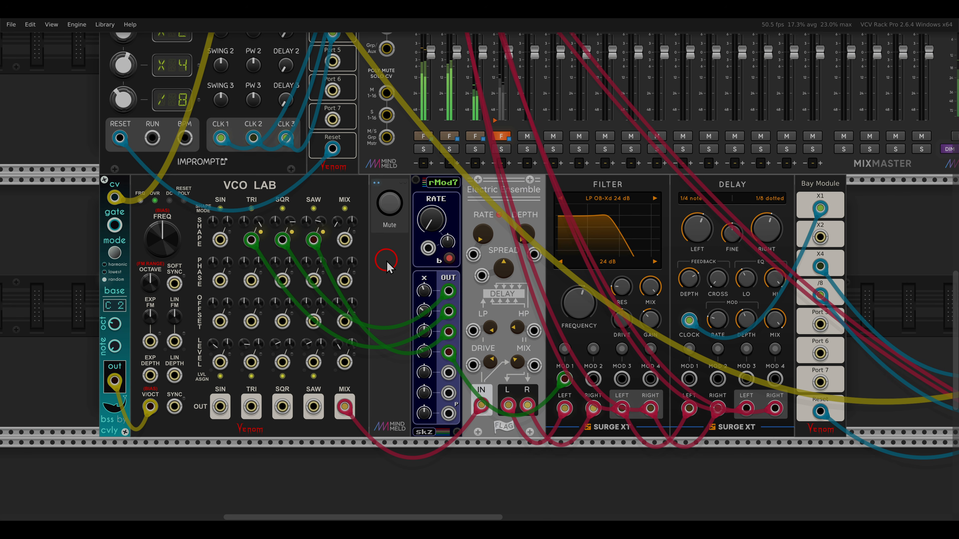
Unmute the voice built from Arpeggiator, VCO UNIT and Tangents in the lower row.
scroll(388, 262, down, 3)
click(699, 280)
scroll(586, 264, right, 10)
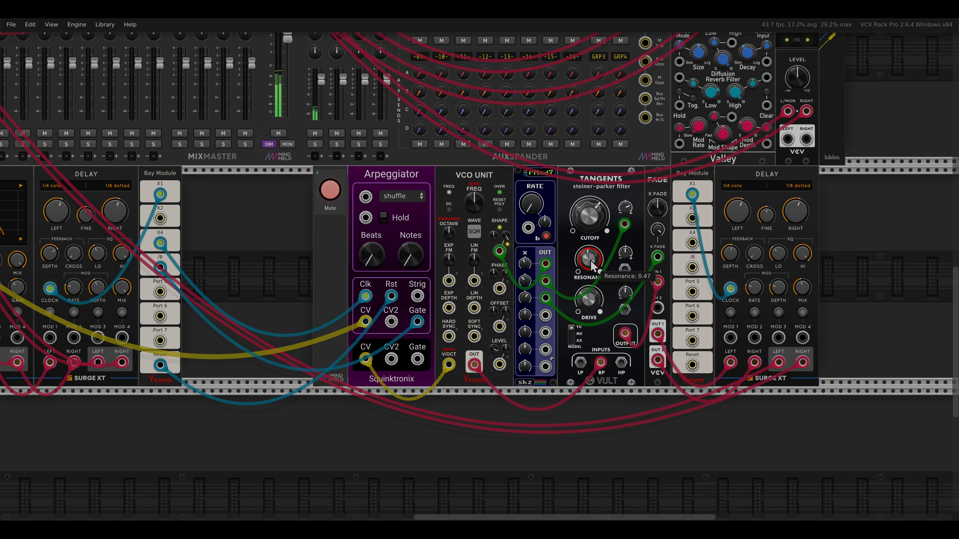
click(596, 260)
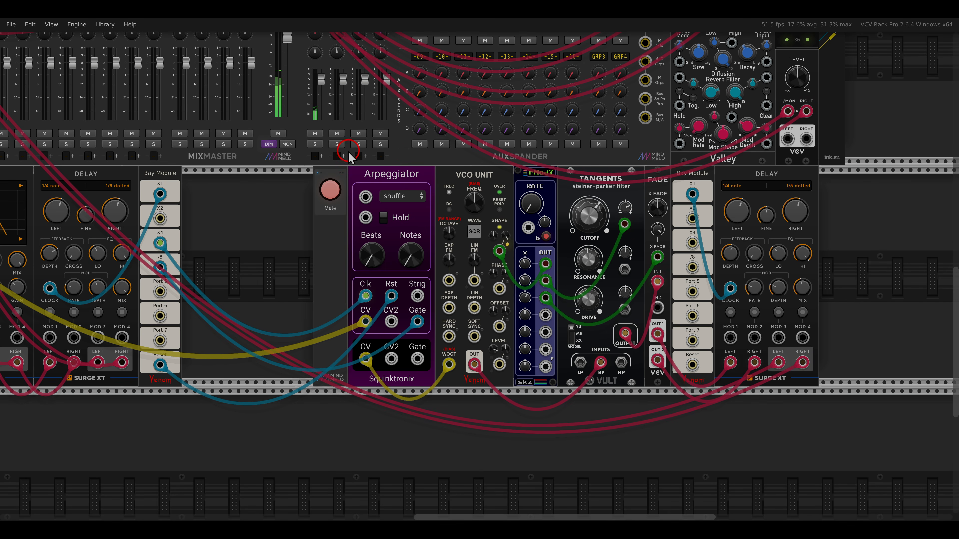
drag(346, 158, 427, 197)
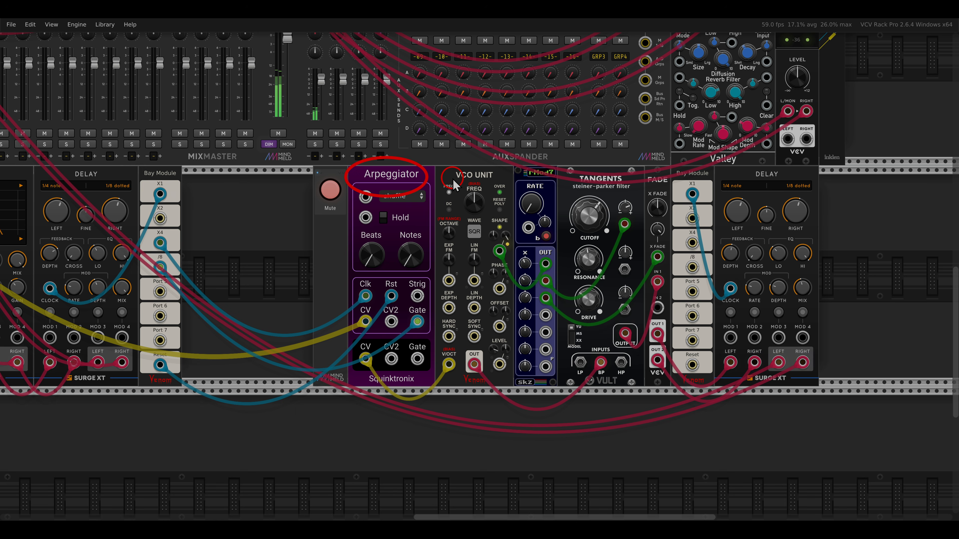
drag(439, 159, 506, 191)
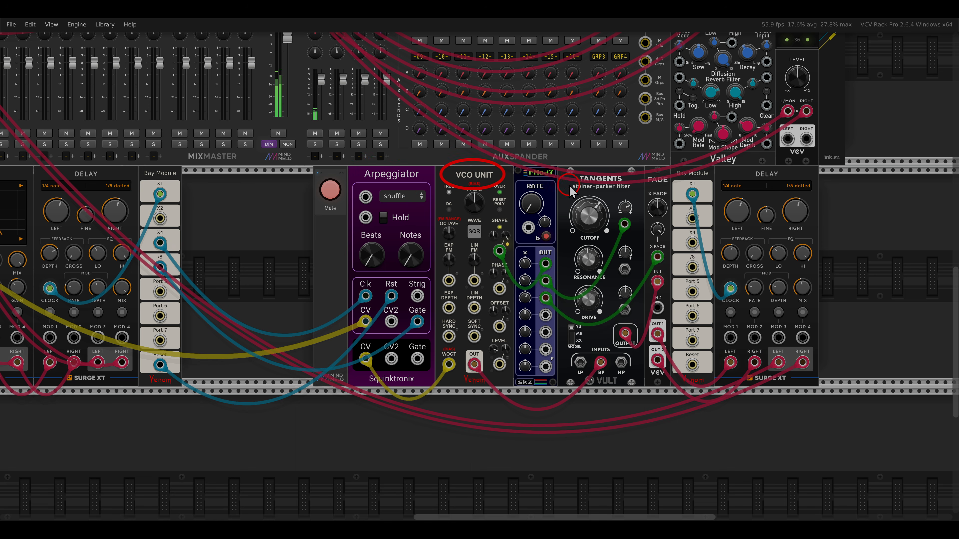
drag(585, 185, 638, 189)
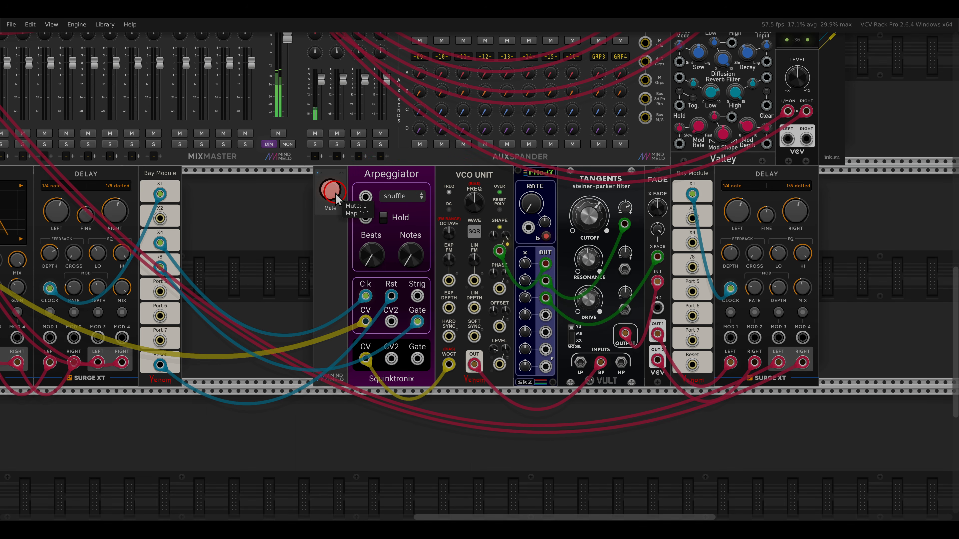
click(327, 191)
In the ArpSeq patch, unmute the first XM-OP and patch ArpSeq's pitch output into its V/OCT input.
scroll(317, 202, down, 5)
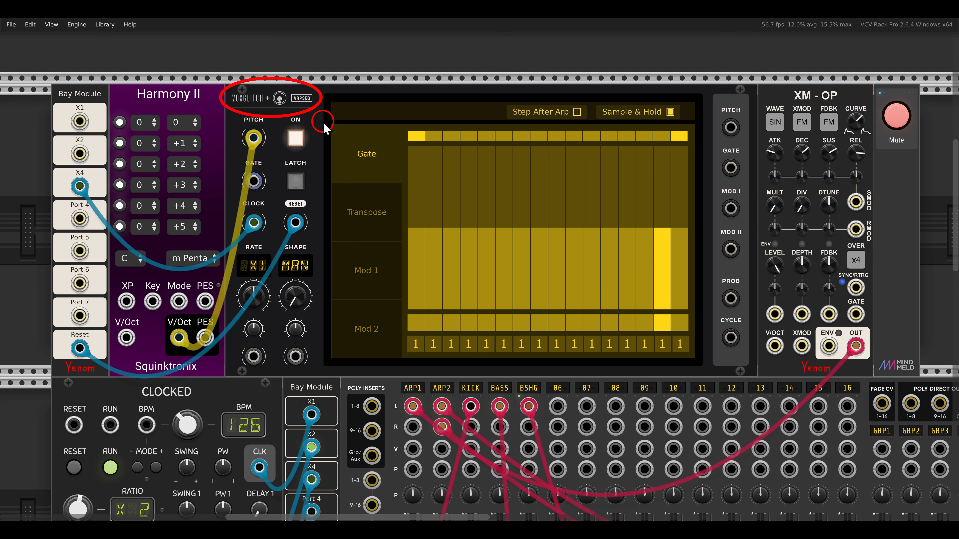
scroll(610, 208, right, 12)
scroll(500, 211, up, 1)
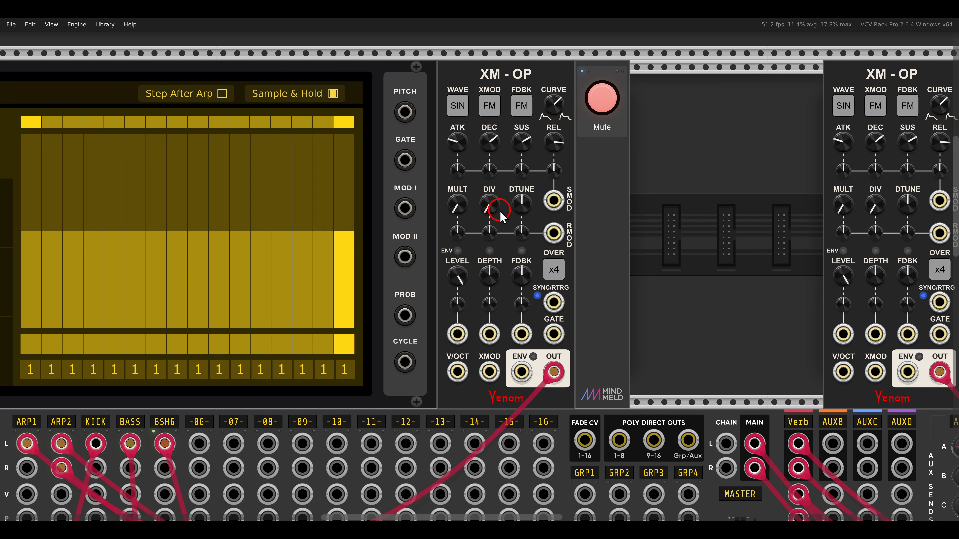
click(602, 98)
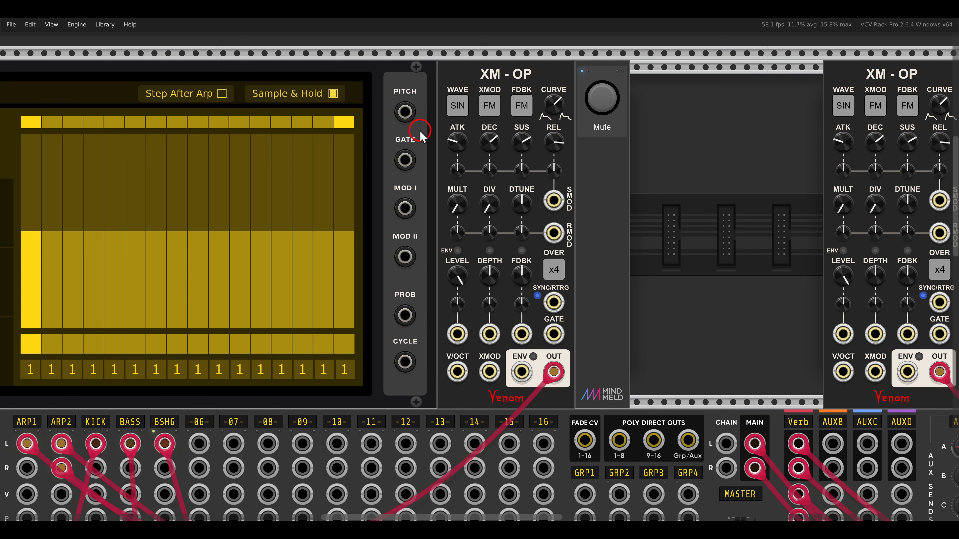
drag(405, 112, 457, 371)
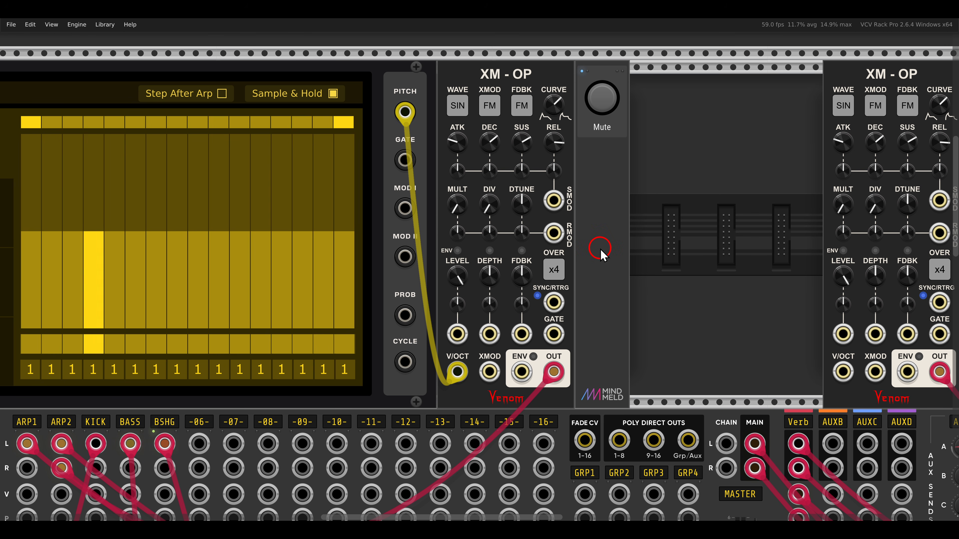
Enable the first XM-OP's envelope on its level and patch ArpSeq's gate output into its GATE input.
scroll(558, 252, up, 2)
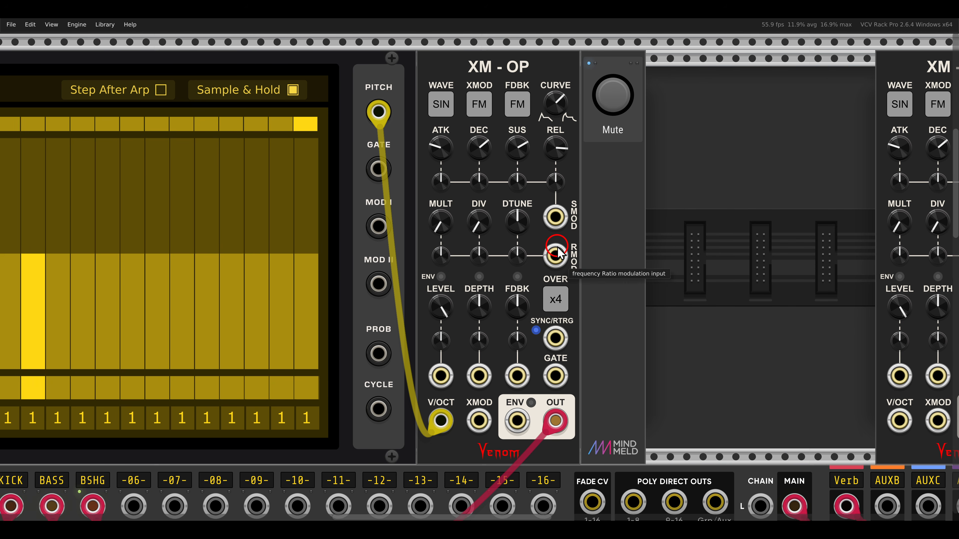
scroll(558, 253, up, 1)
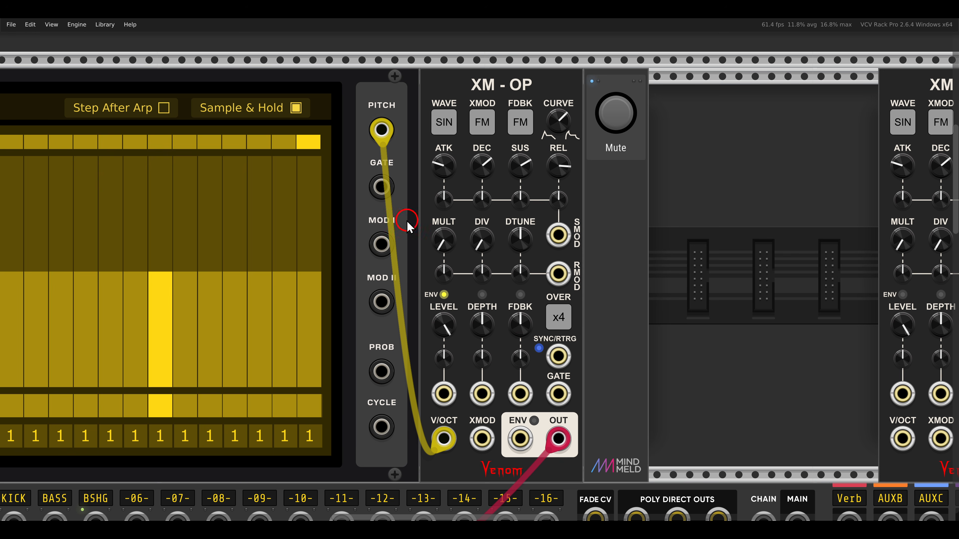
drag(381, 186, 559, 393)
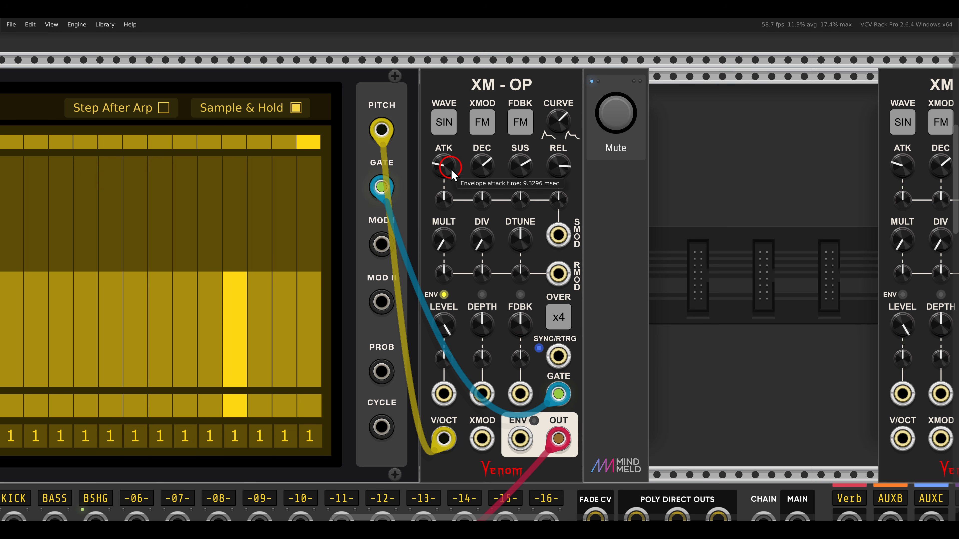
Shape the first XM-OP's envelope with shorter attack, decay and release, 0% sustain and a curve of about 56%.
drag(443, 168, 456, 198)
drag(519, 161, 559, 324)
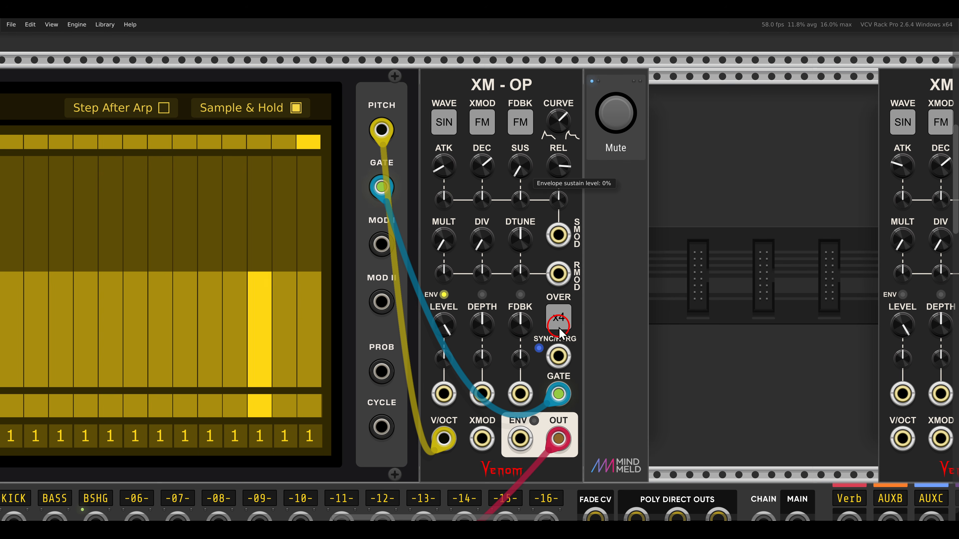
drag(555, 167, 559, 210)
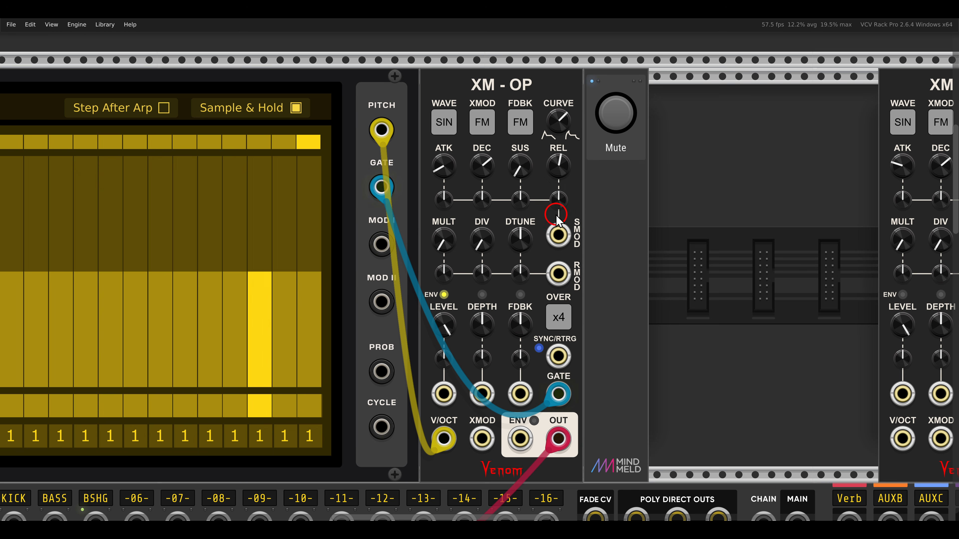
mouse_move(444, 166)
mouse_down()
mouse_move(447, 183)
mouse_move(444, 173)
mouse_up()
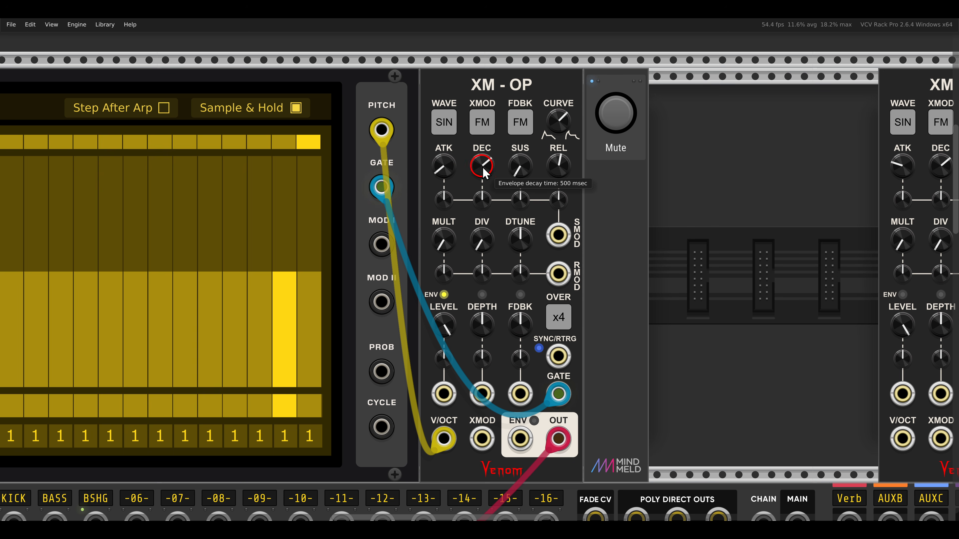
drag(571, 133, 562, 142)
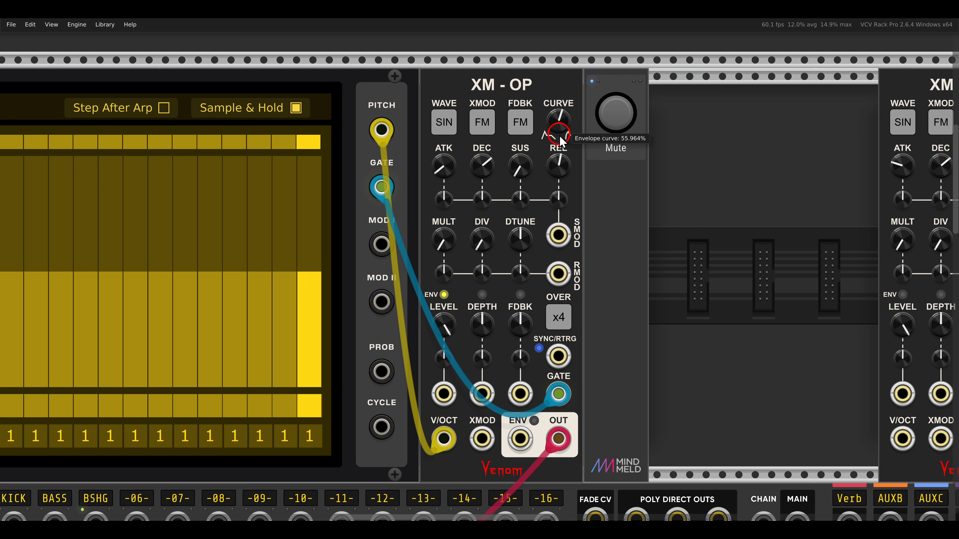
drag(571, 204, 546, 161)
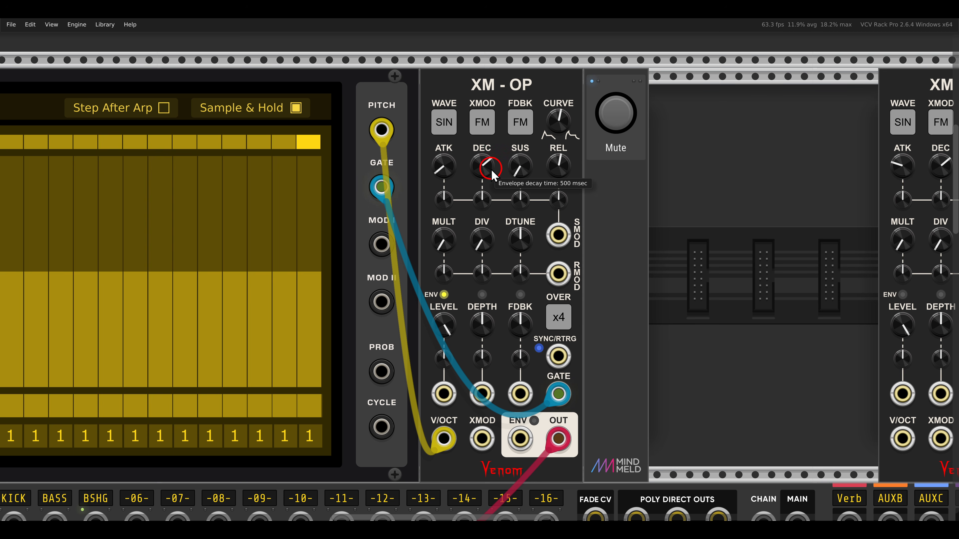
drag(492, 174, 490, 146)
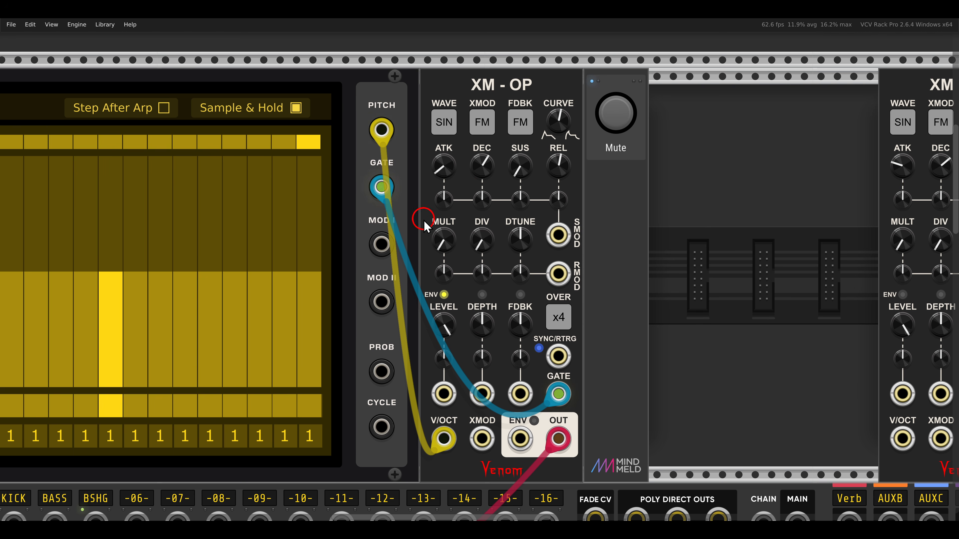
Patch ArpSeq's Mod 1 sequence output into XM-OP's S MOD input, shorten the decay and set its decay mod amount to about 84%.
scroll(417, 182, left, 8)
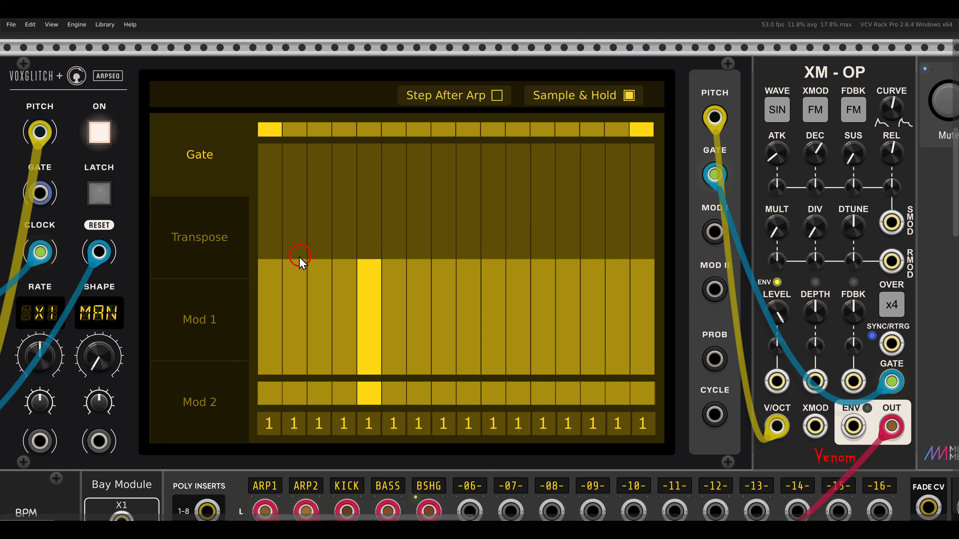
click(211, 320)
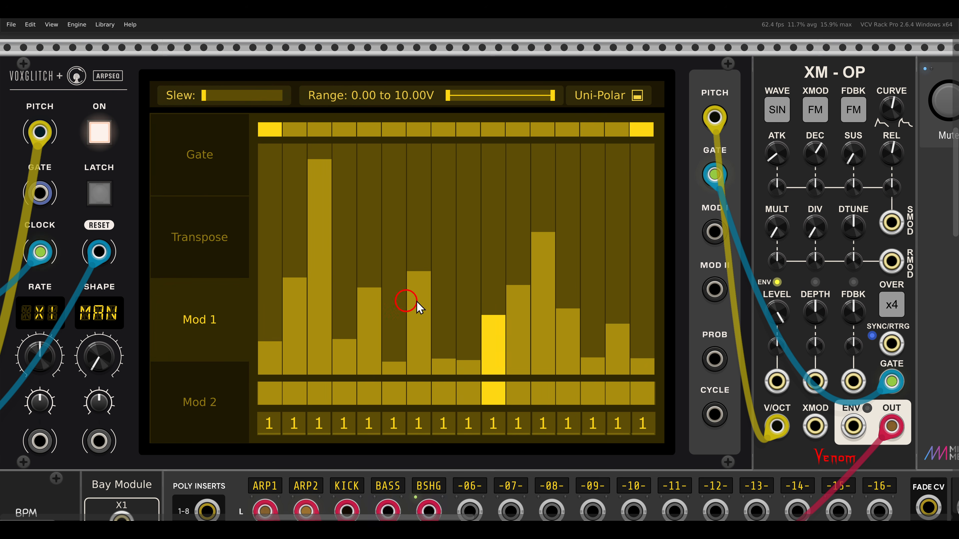
scroll(679, 279, right, 6)
drag(453, 256, 630, 248)
mouse_move(556, 186)
mouse_down()
mouse_move(557, 205)
mouse_move(552, 168)
mouse_up()
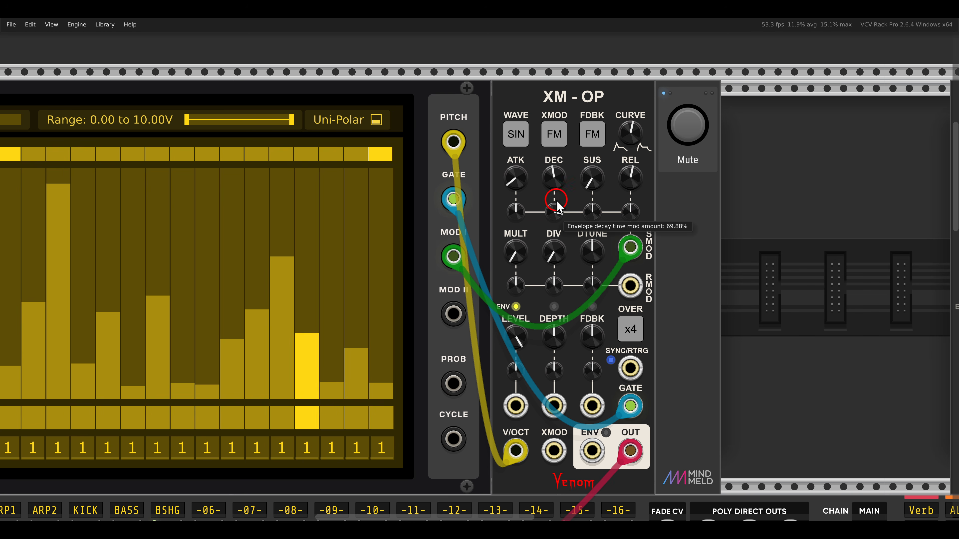
drag(557, 206, 556, 191)
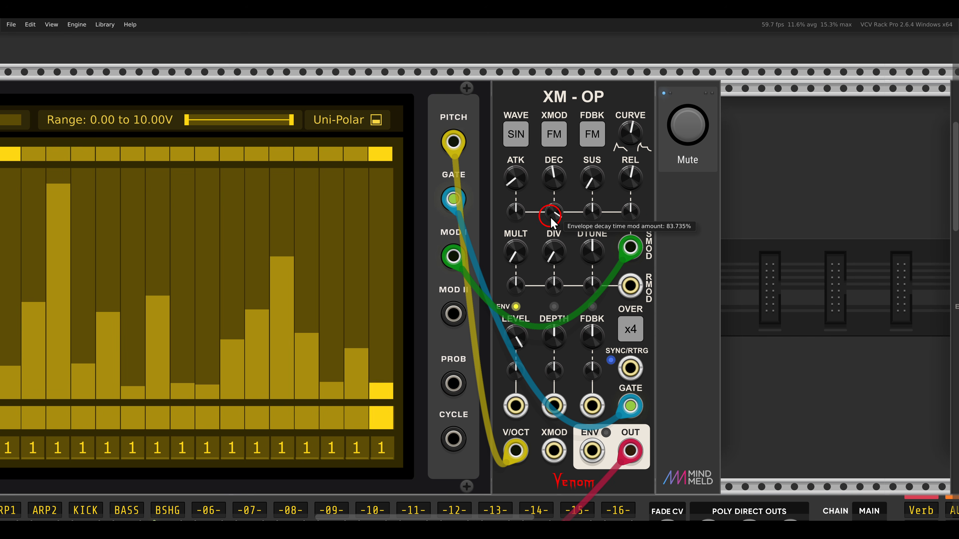
Move the first XM-OP away from ArpSeq and place a duplicate of it in the gap between them.
scroll(579, 177, down, 2)
drag(638, 157, 629, 126)
click(510, 164)
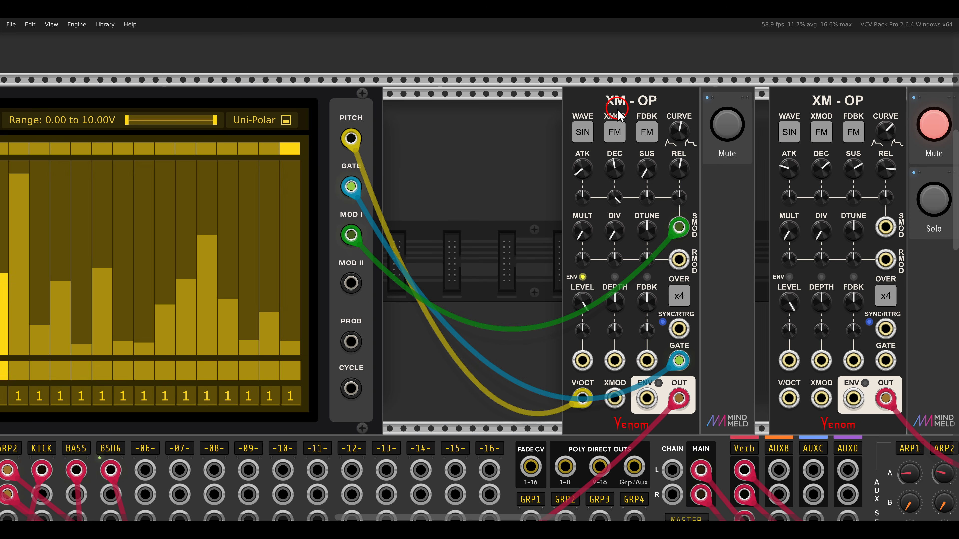
key(ctrl+d)
drag(537, 111, 523, 112)
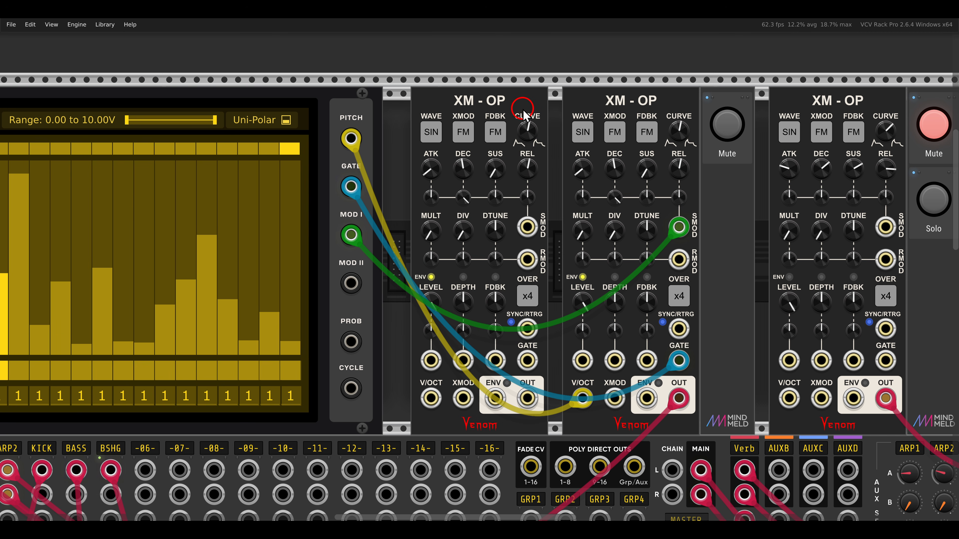
Patch ArpSeq's pitch and gate signals into the duplicate XM-OP's V/OCT and GATE inputs.
scroll(470, 223, up, 2)
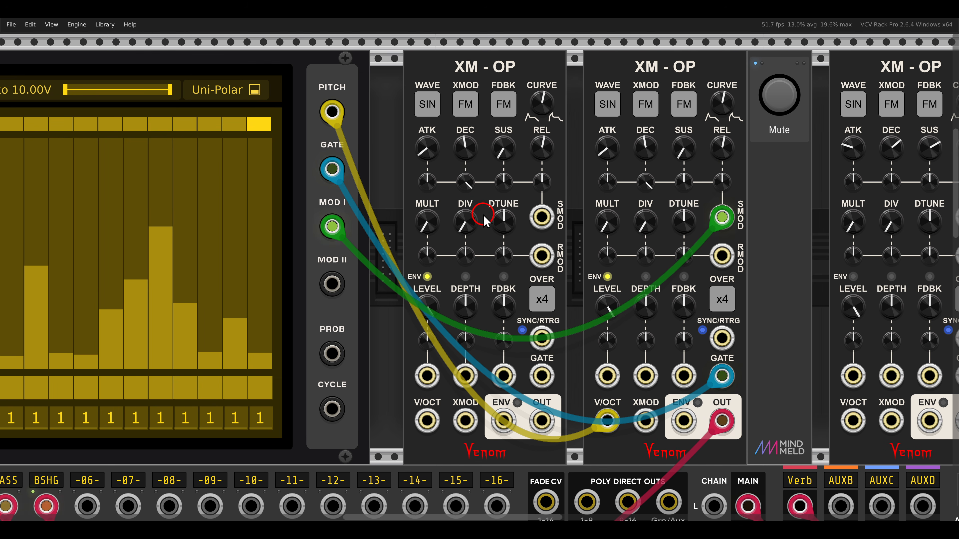
click(615, 404)
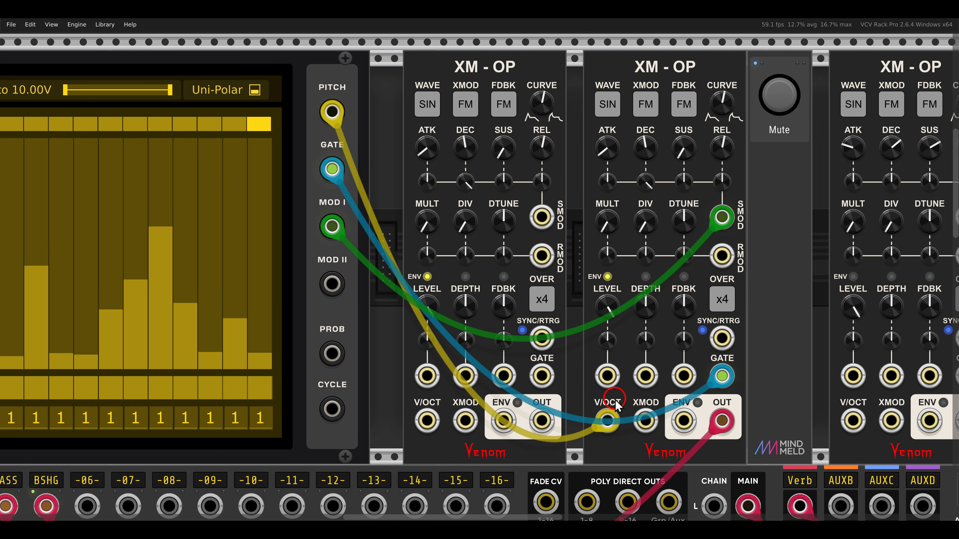
drag(616, 406, 430, 423)
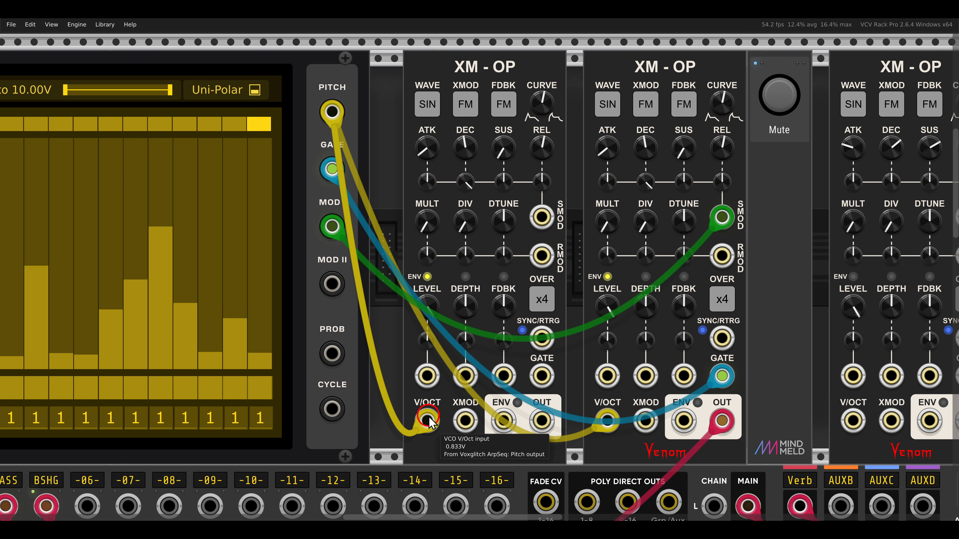
drag(722, 375, 542, 376)
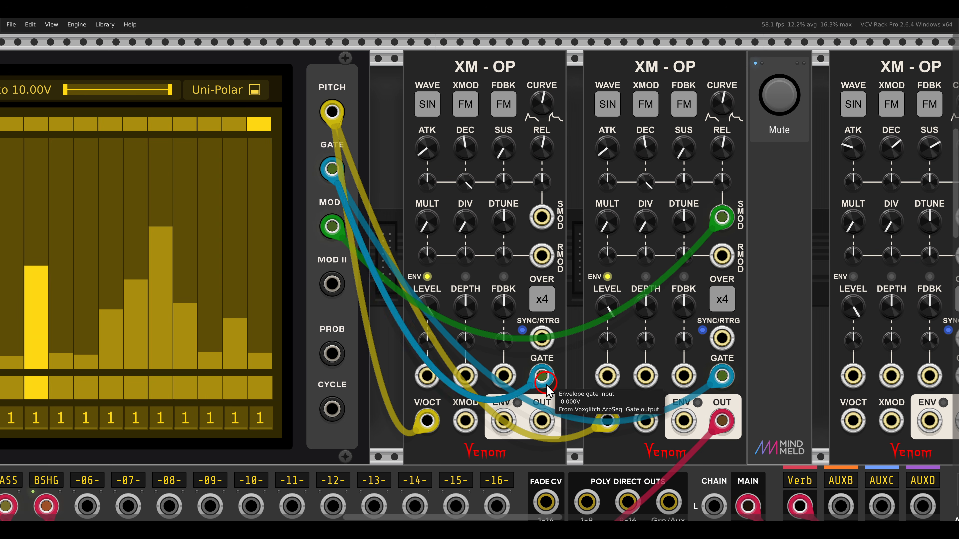
Patch the duplicate XM-OP's output into the original's XMOD input and raise the original's cross-modulation depth slightly.
drag(541, 420, 644, 420)
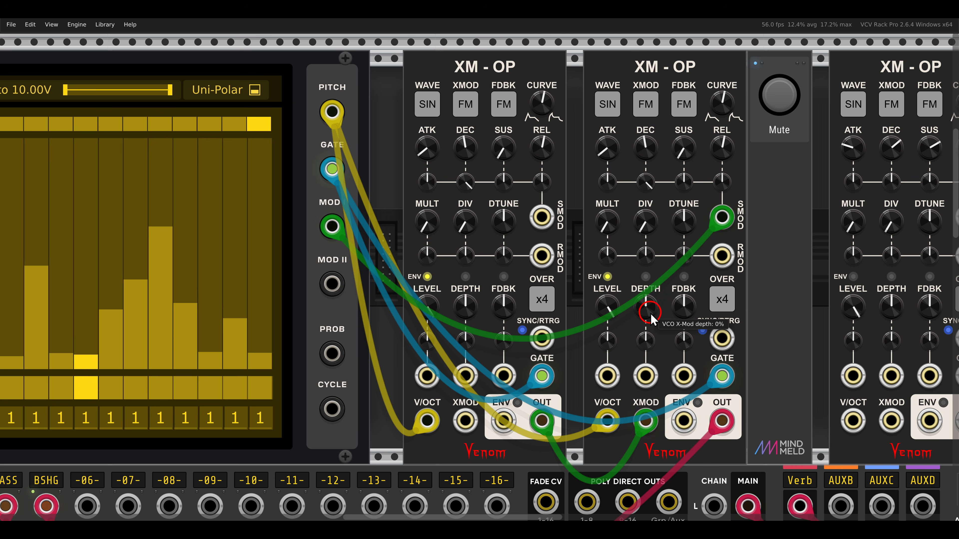
mouse_move(650, 300)
drag(648, 290, 644, 298)
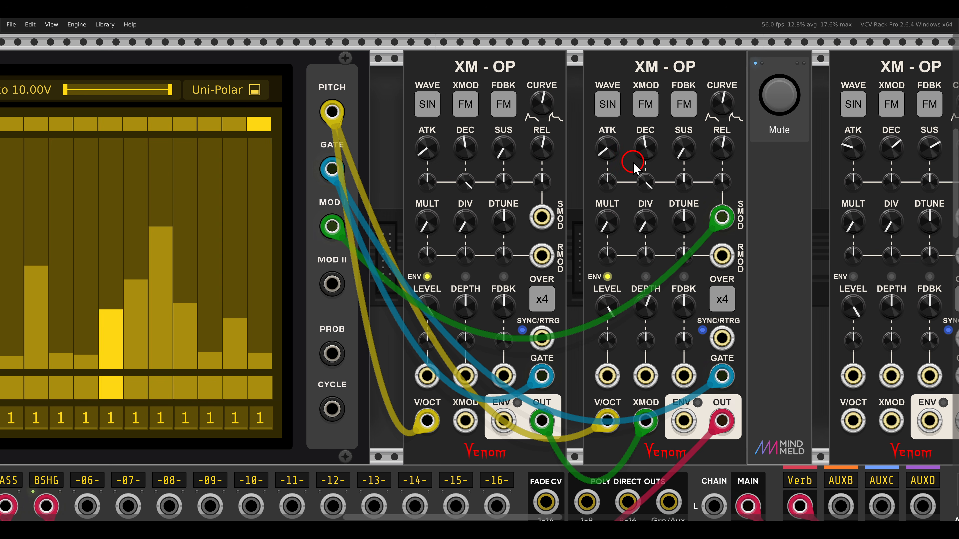
Switch the second XM-OP's cross-modulation type to PM and raise its cross-modulation depth to about 33%.
right_click(646, 109)
click(672, 135)
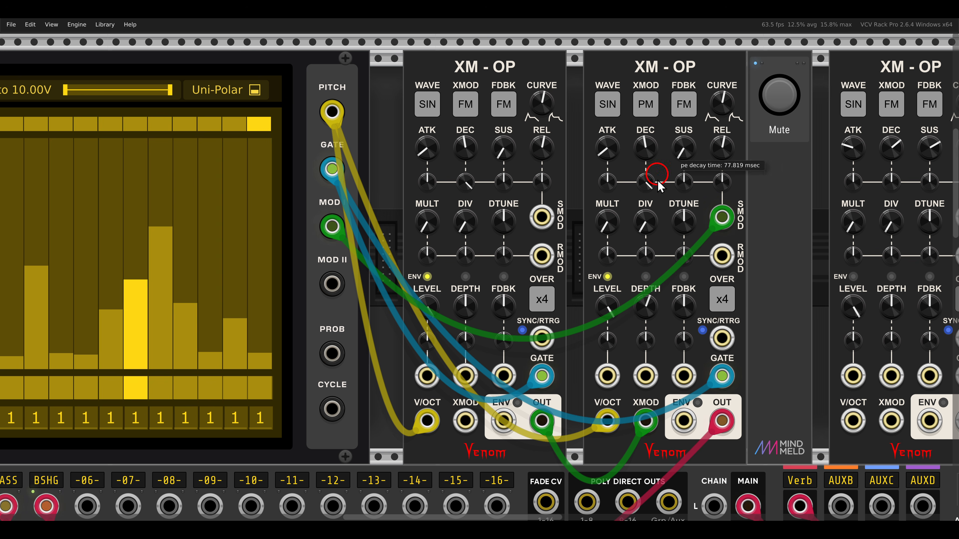
drag(646, 283, 649, 317)
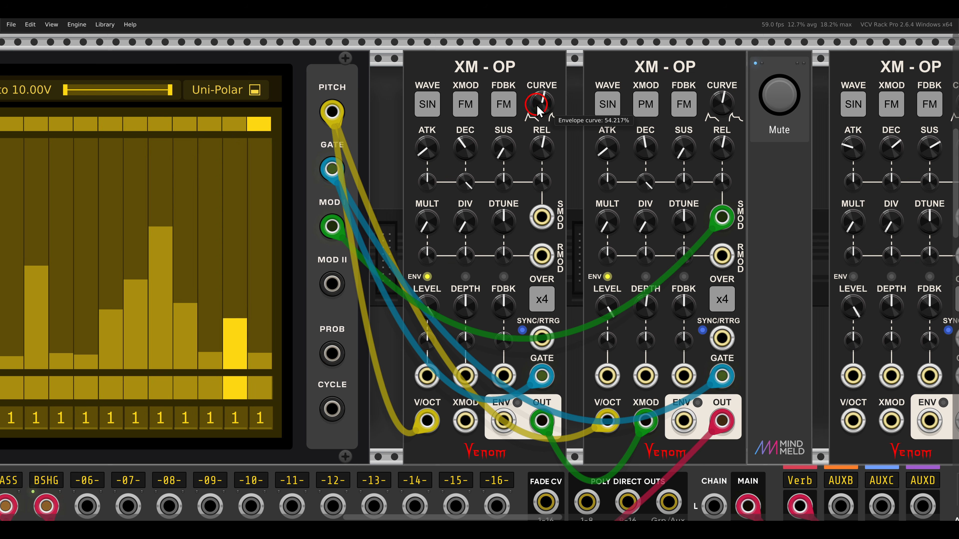
drag(642, 300, 636, 283)
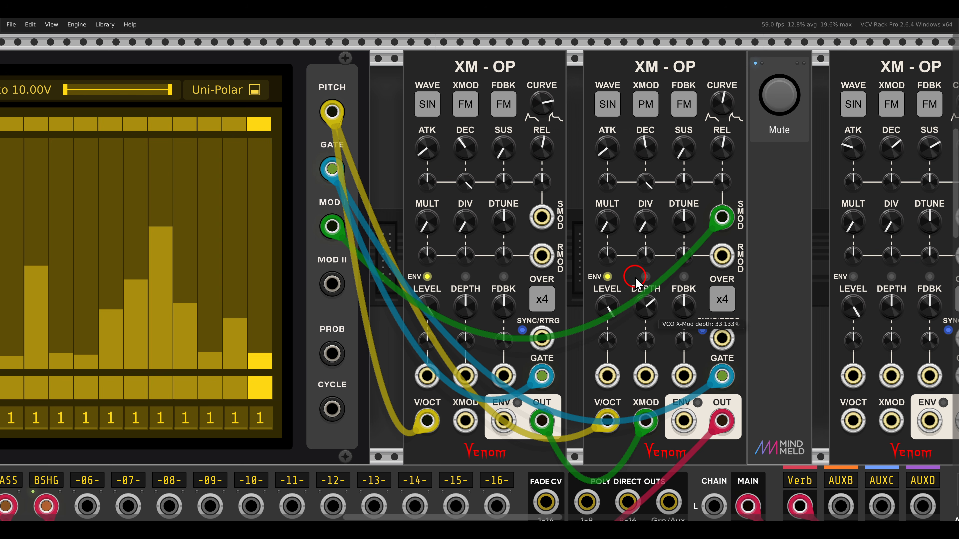
Lengthen the second XM-OP's decay slightly, try lower cross-modulation depths, and reset the depth to zero.
drag(647, 157, 635, 148)
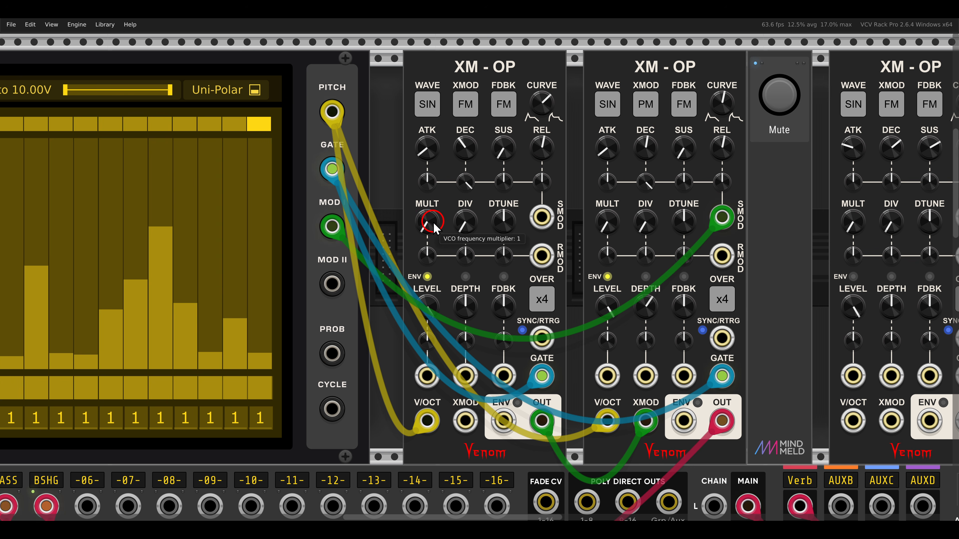
mouse_move(650, 316)
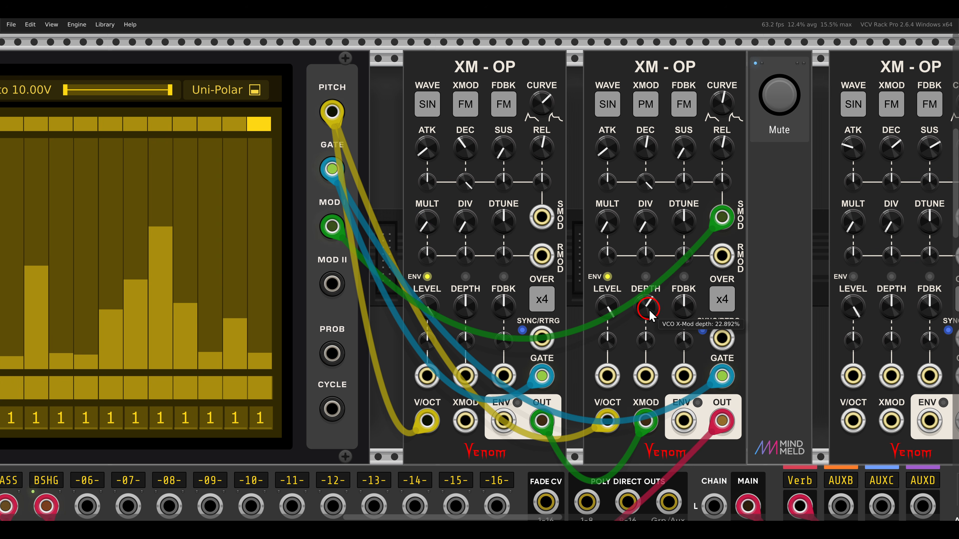
drag(650, 315, 646, 281)
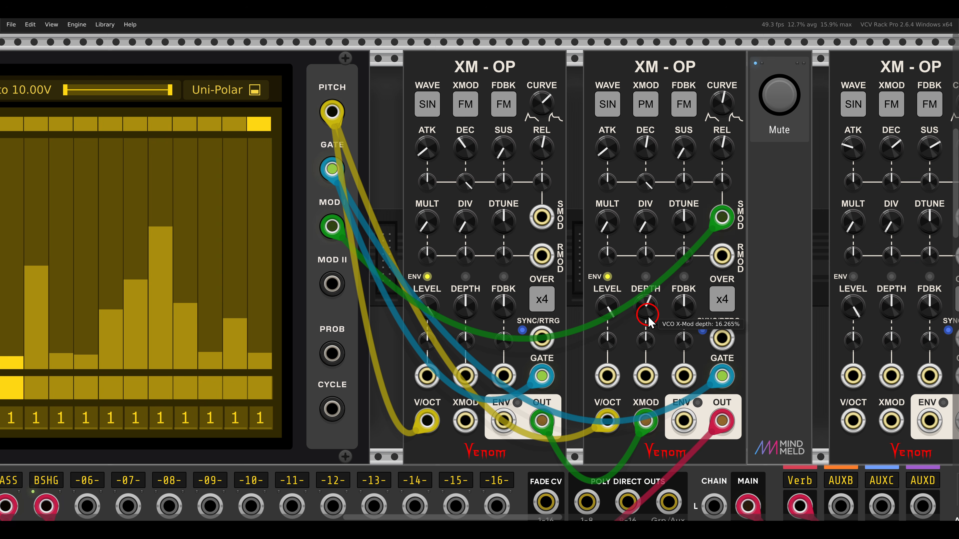
drag(649, 318, 646, 299)
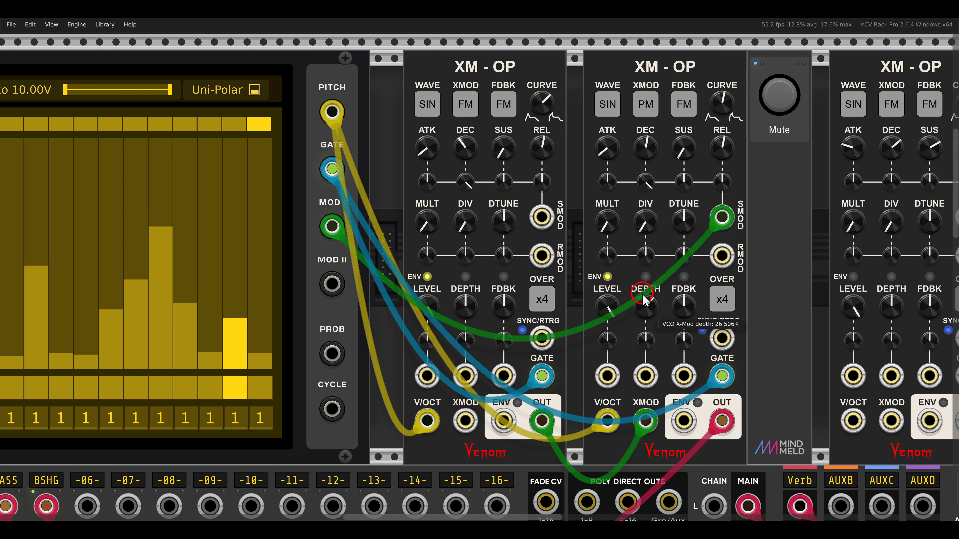
double_click(648, 312)
Patch ArpSeq's Mod 2 sequence output into the second XM-OP's cross-modulation depth CV input and set that CV amount to about 39%.
scroll(648, 312, down, 2)
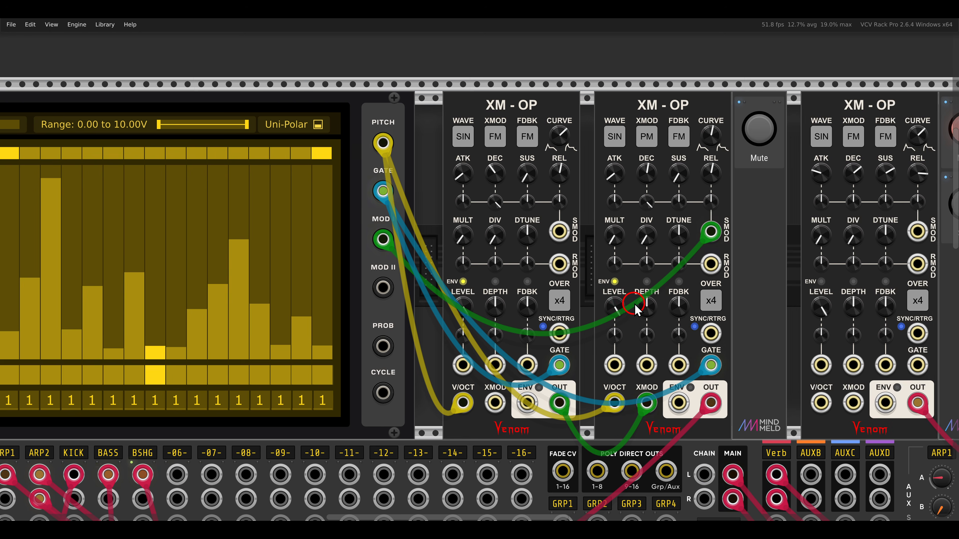
scroll(717, 295, left, 3)
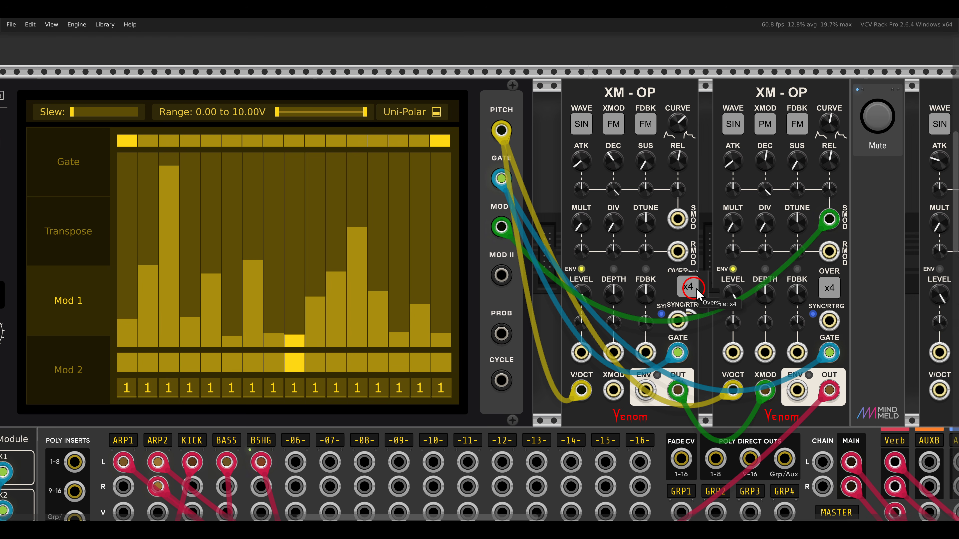
click(117, 371)
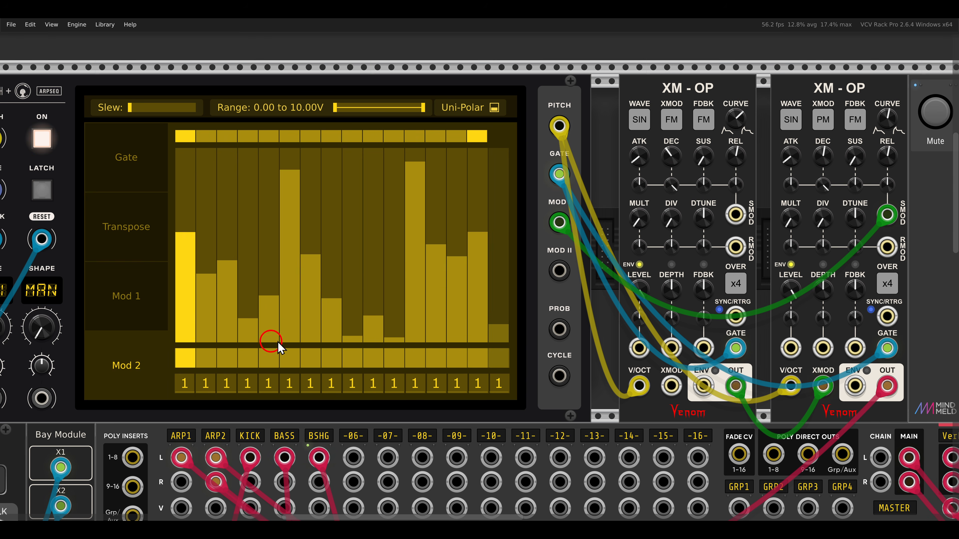
scroll(482, 297, right, 5)
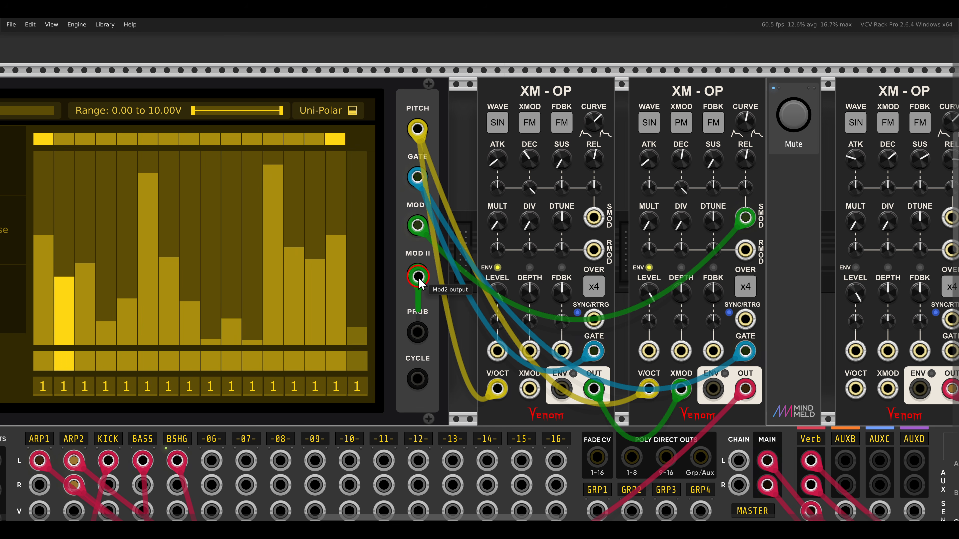
drag(417, 273, 670, 313)
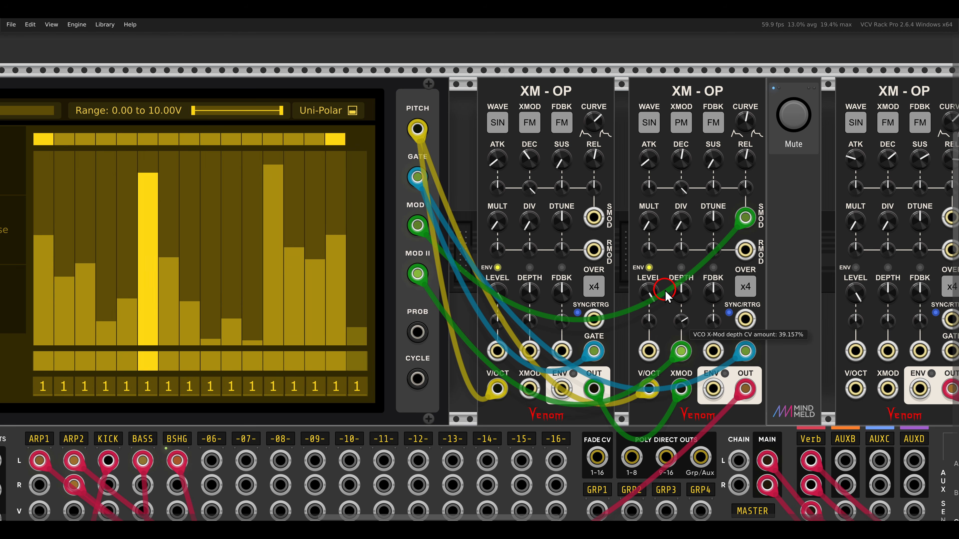
Unmute and solo the third XM-OP, and patch ArpSeq's pitch and gate signals into its V/OCT and GATE inputs.
scroll(672, 308, right, 5)
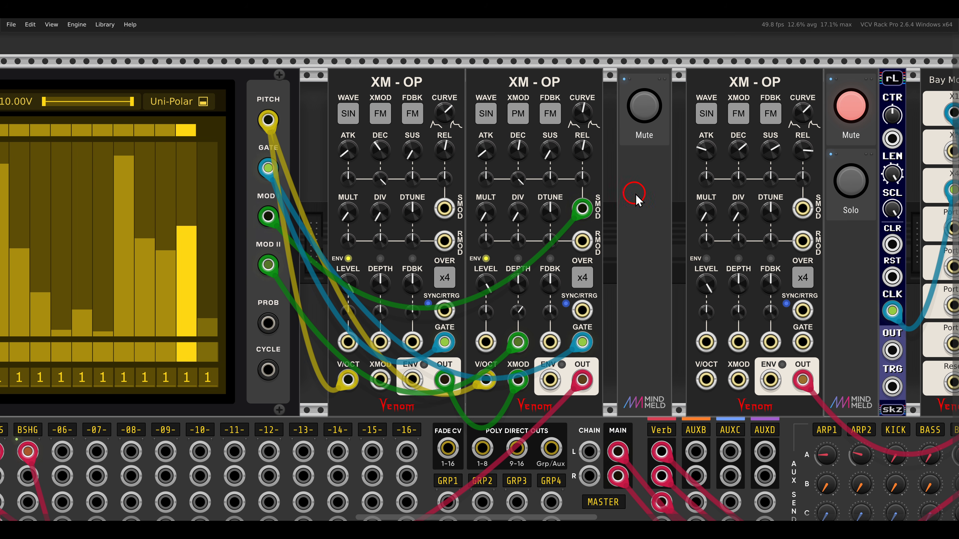
scroll(633, 195, right, 10)
scroll(334, 215, right, 1)
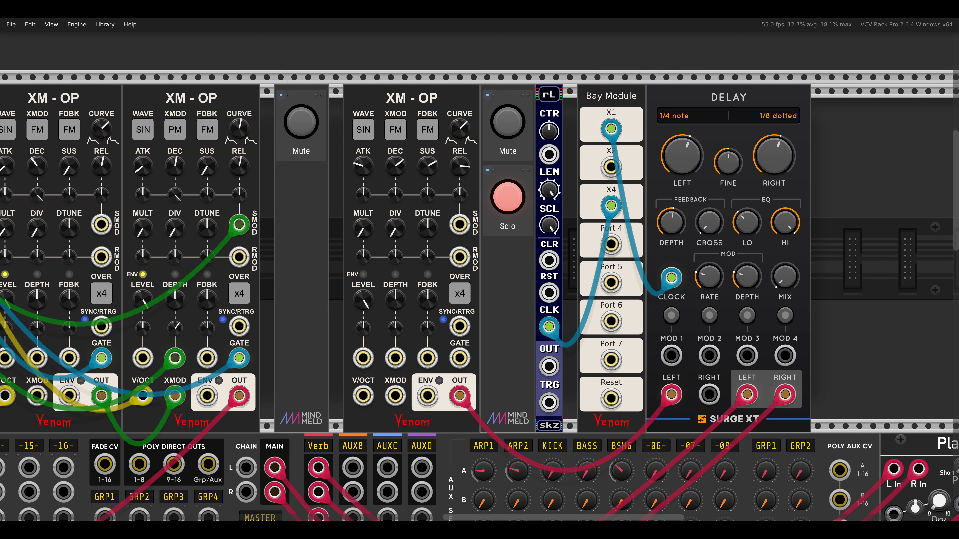
scroll(428, 261, left, 2)
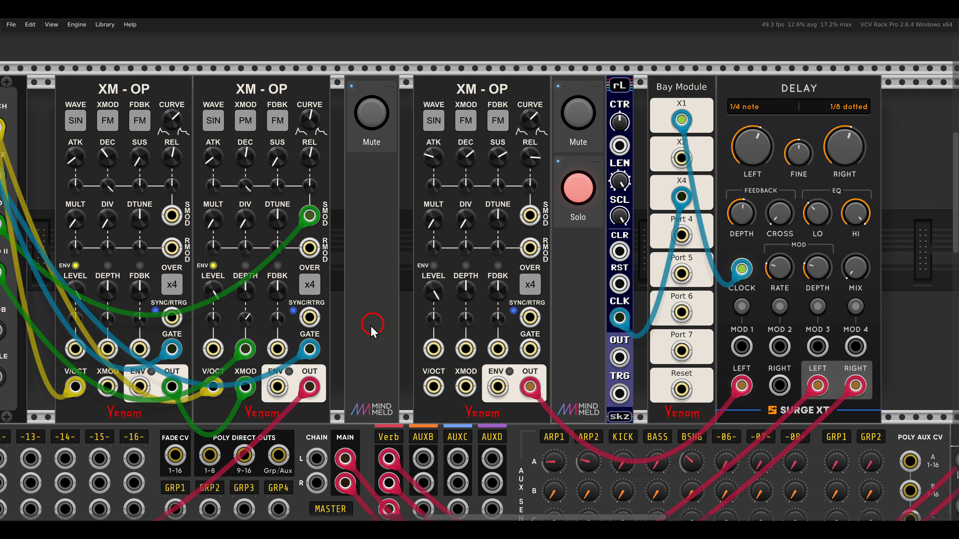
drag(213, 389, 433, 386)
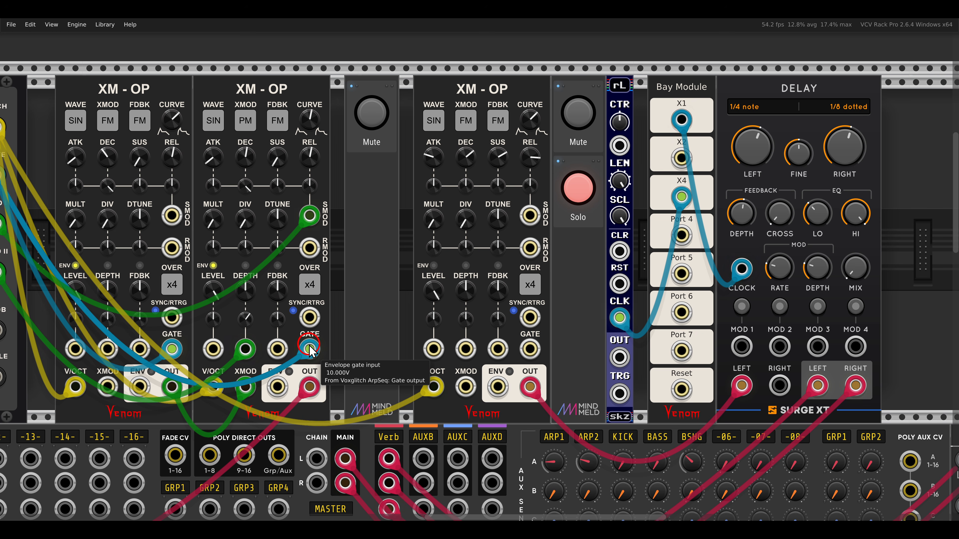
drag(310, 348, 529, 348)
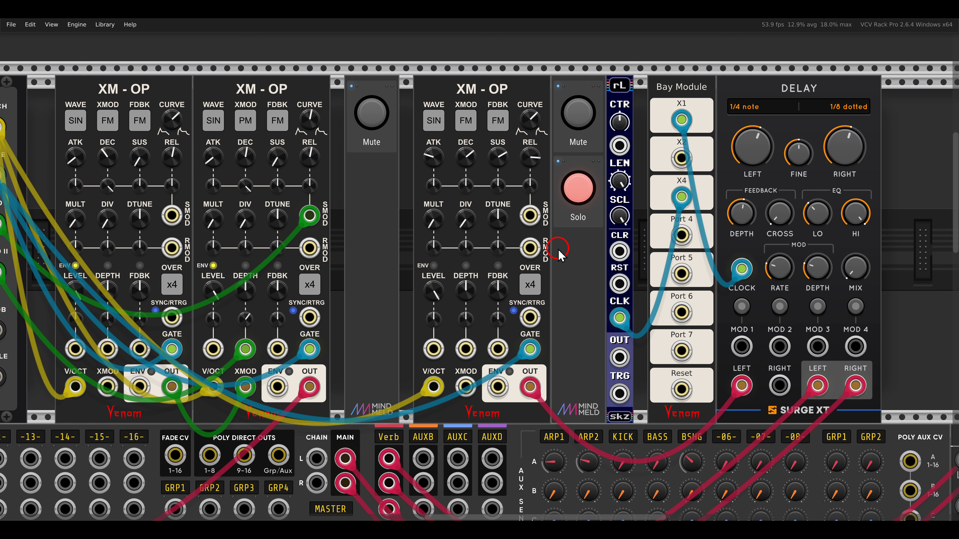
Set the third XM-OP's feedback depth envelope to Inverted and raise its feedback depth.
scroll(574, 252, left, 1)
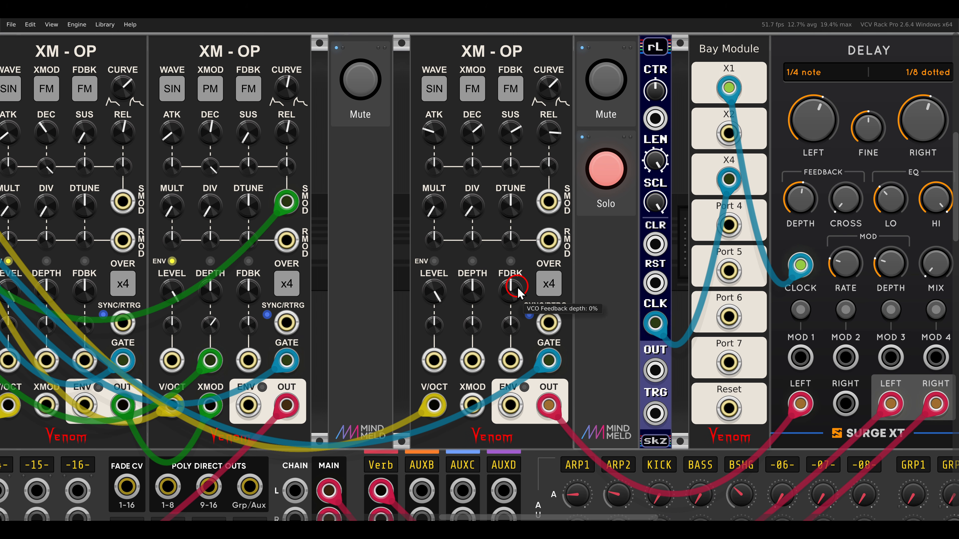
drag(521, 283, 536, 287)
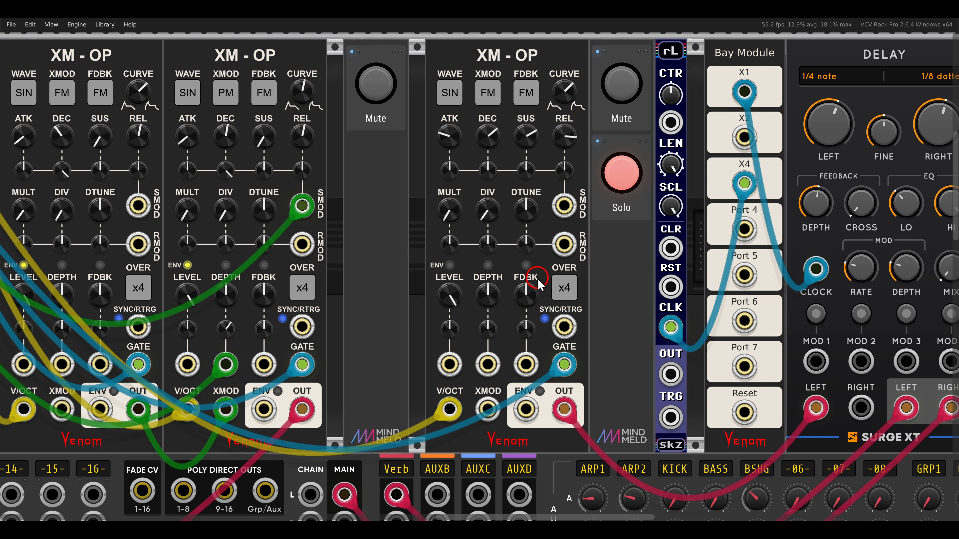
right_click(524, 267)
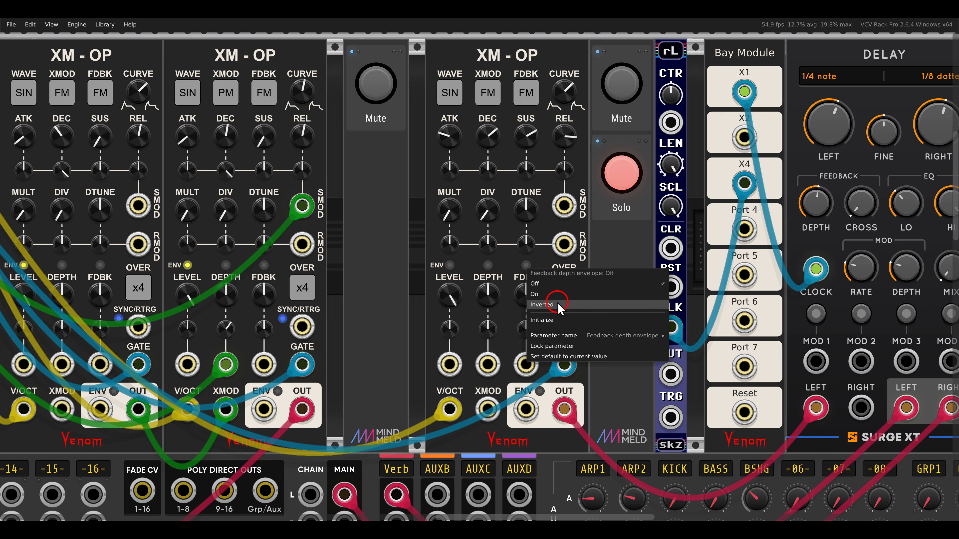
click(510, 270)
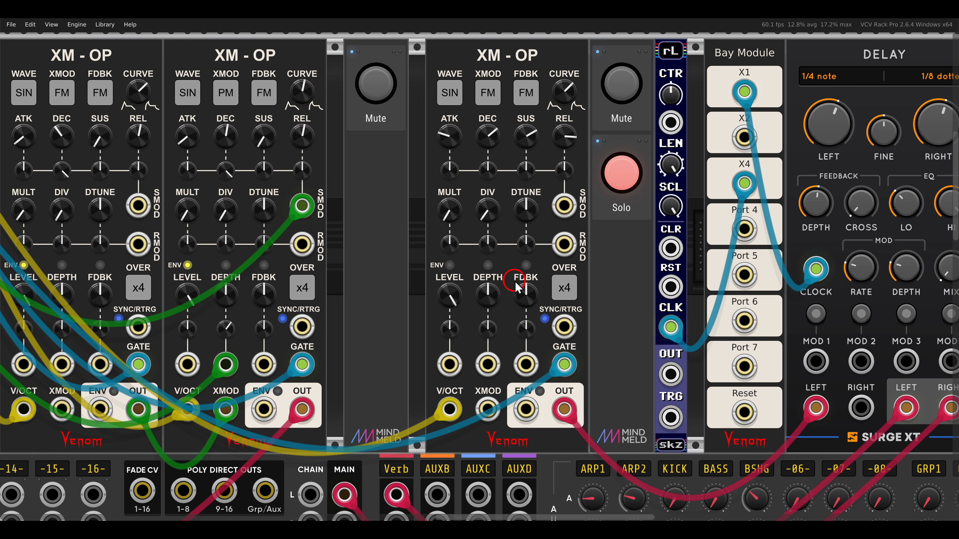
click(527, 266)
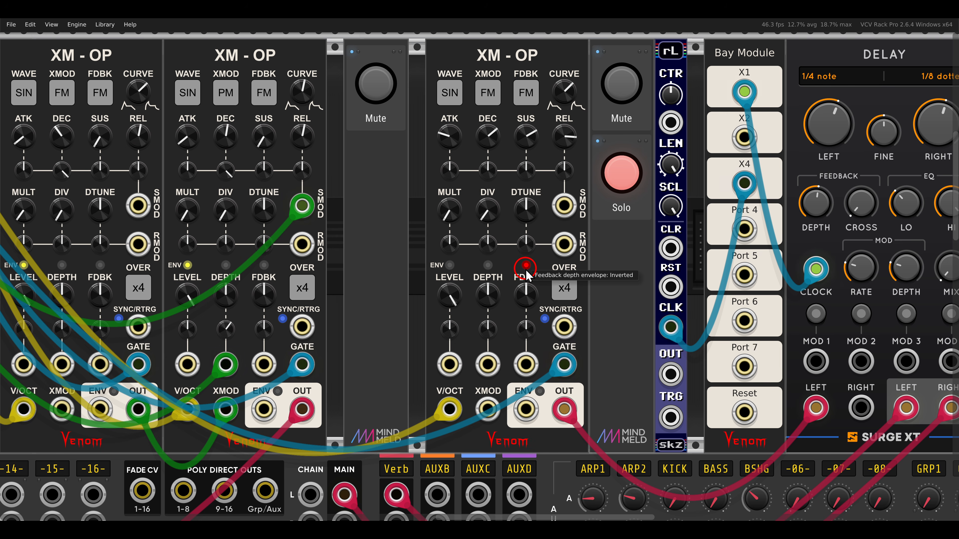
drag(525, 302, 513, 283)
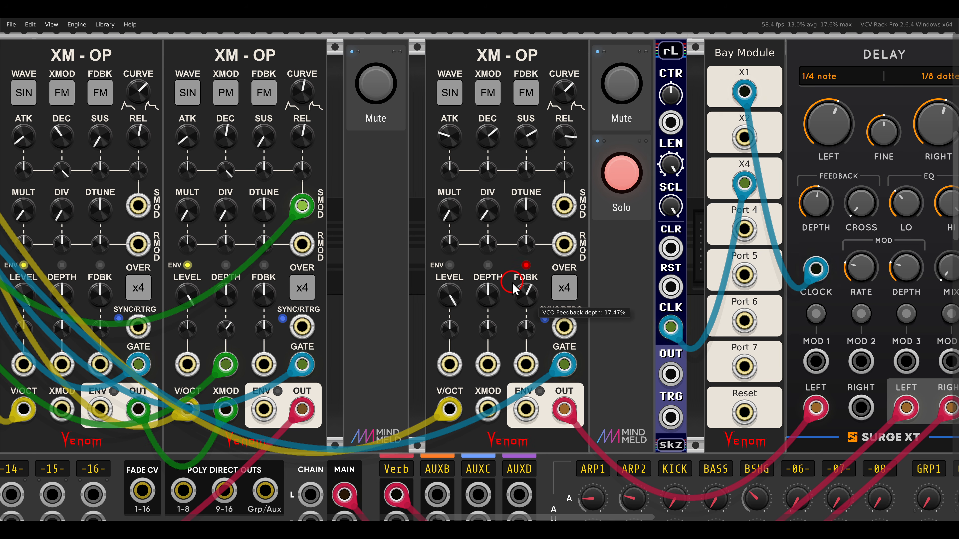
Reshape the third XM-OP's envelope with a lower sustain, shorter attack and slightly longer decay.
drag(526, 137, 529, 231)
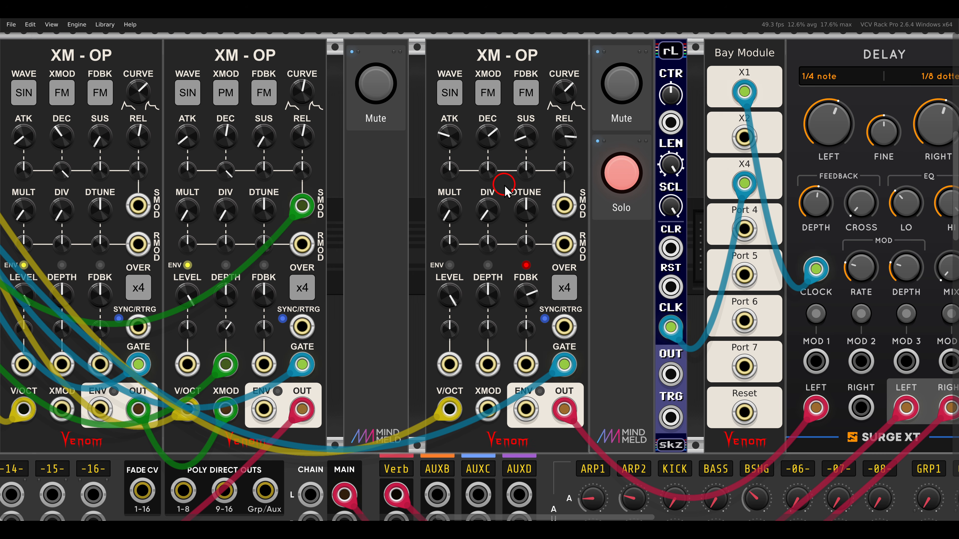
drag(452, 149, 452, 190)
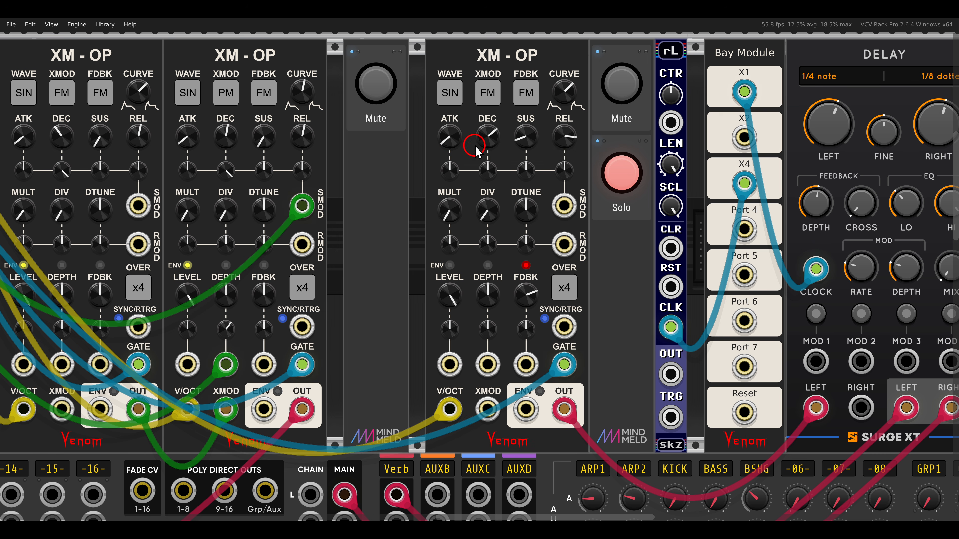
drag(485, 136, 492, 148)
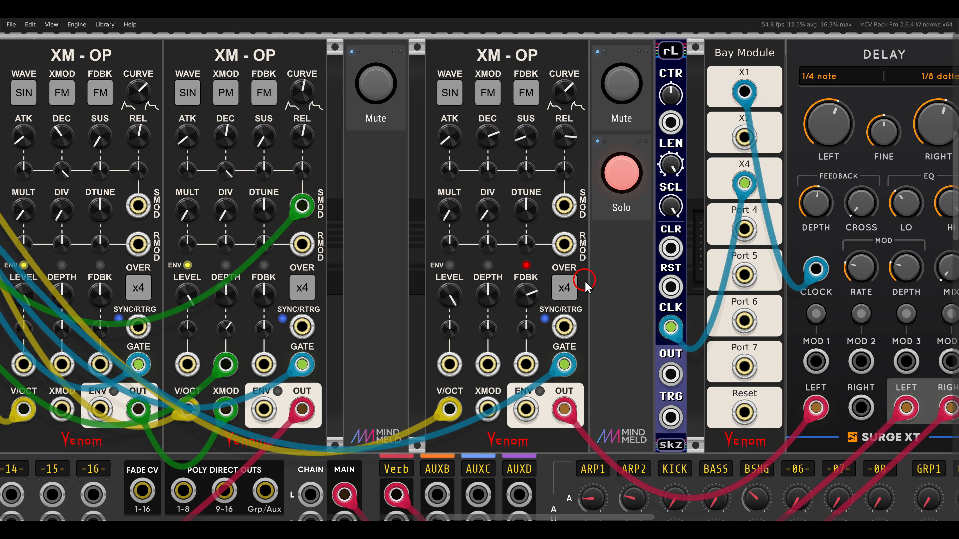
Patch the rL module's OUT into the third XM-OP's S MOD input with a negative decay mod amount, and switch its feedback type to PM.
drag(670, 374, 564, 206)
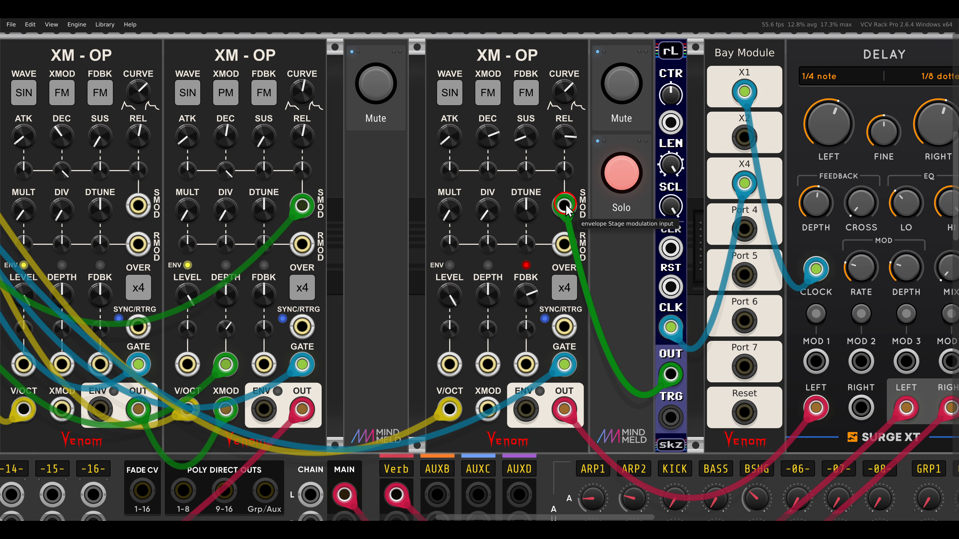
drag(488, 170, 490, 182)
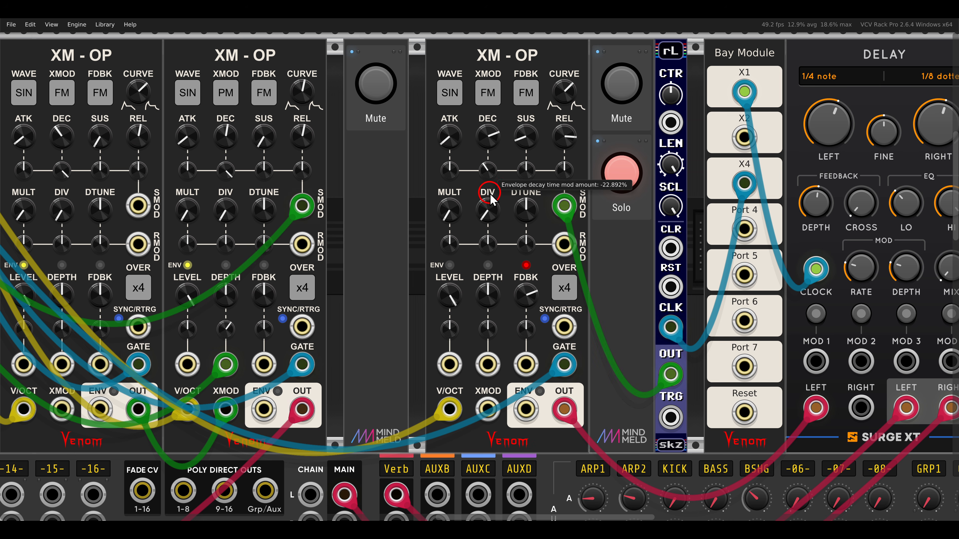
click(525, 93)
drag(488, 170, 489, 186)
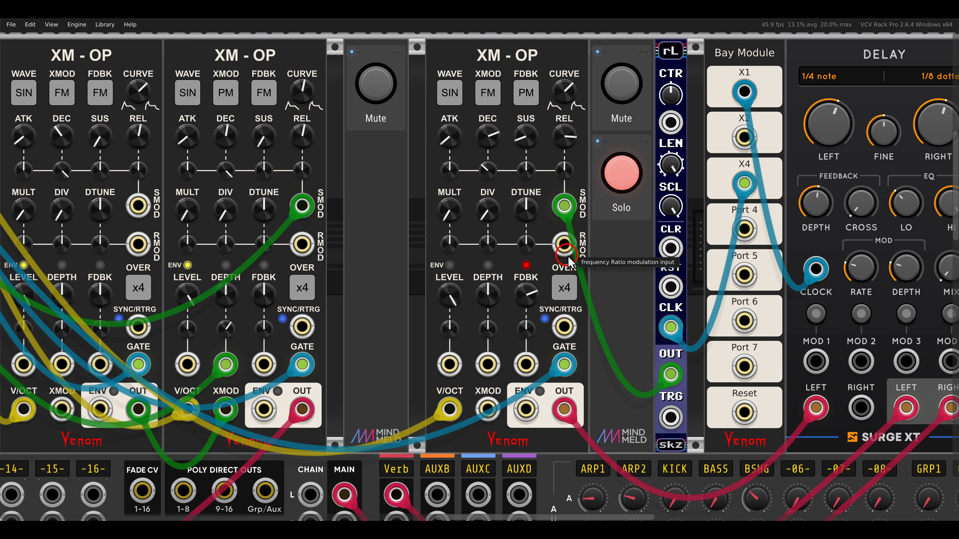
Raise the Surge XT Delay's mix and turn off the third XM-OP's solo.
drag(579, 254, 445, 258)
drag(831, 275, 790, 209)
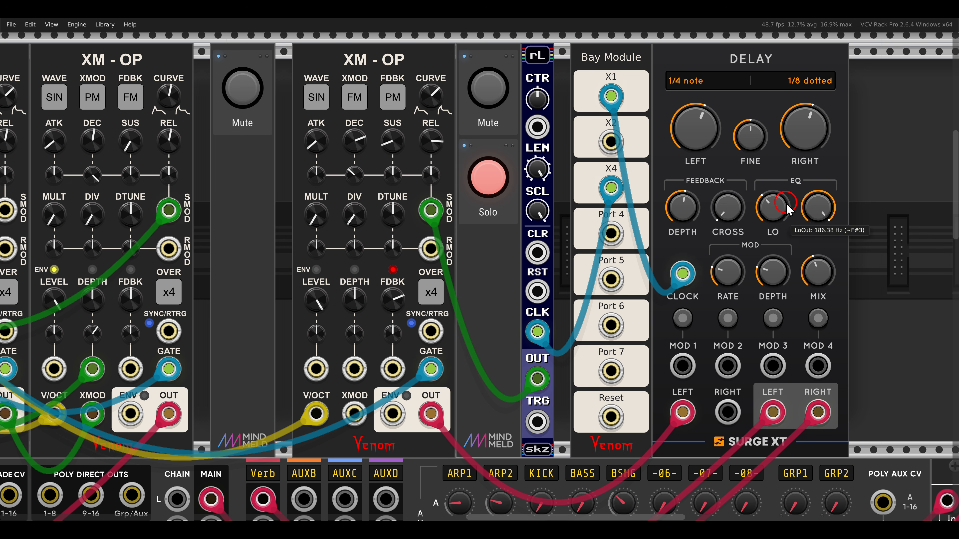
click(490, 187)
click(489, 187)
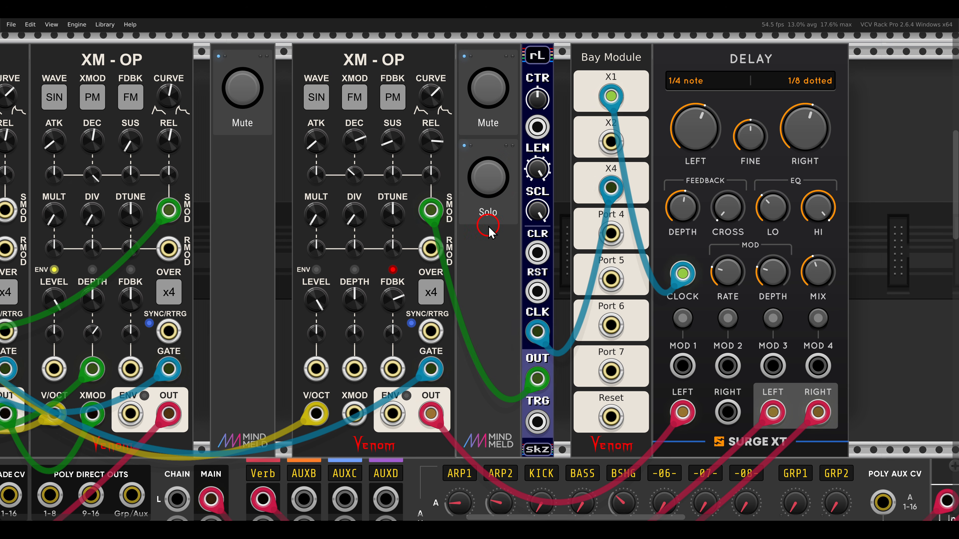
Review the combined XM-OP arpeggio patch and the lower rack row around the macro oscillator 2 module.
scroll(488, 224, down, 2)
scroll(556, 212, down, 3)
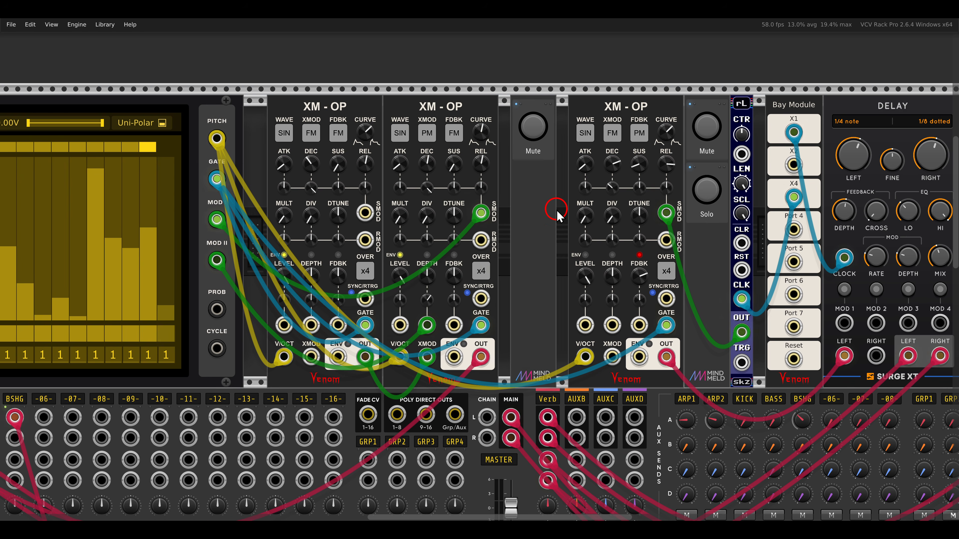
scroll(498, 214, up, 1)
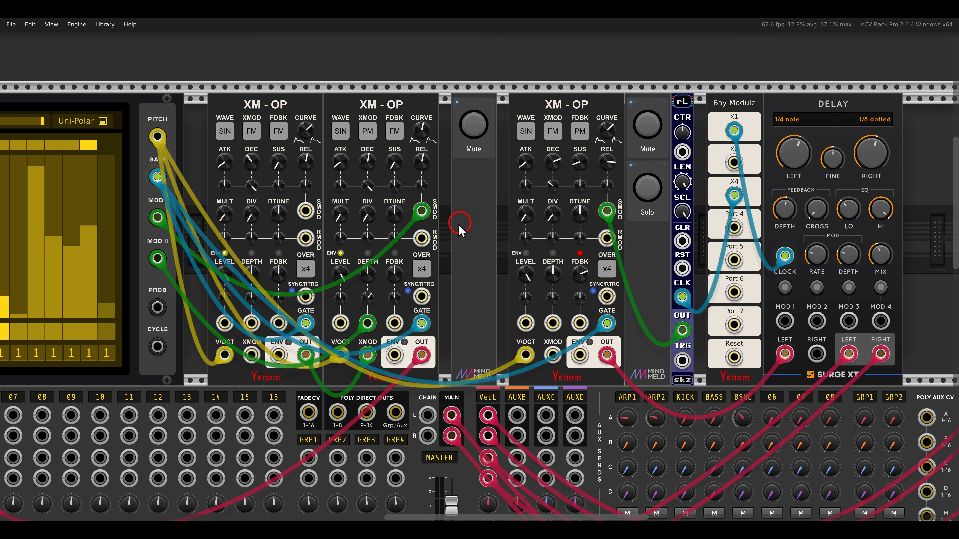
scroll(253, 364, down, 10)
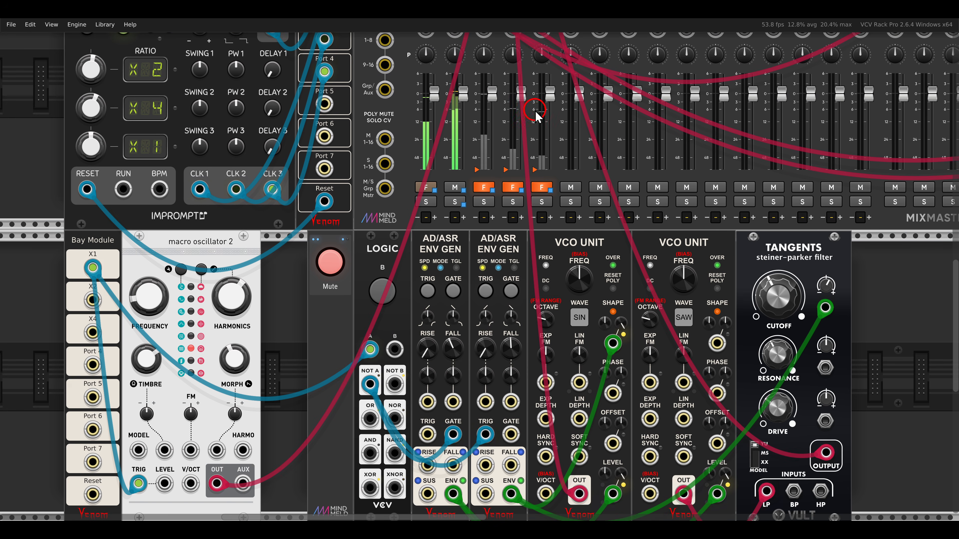
scroll(534, 110, down, 4)
drag(200, 151, 280, 181)
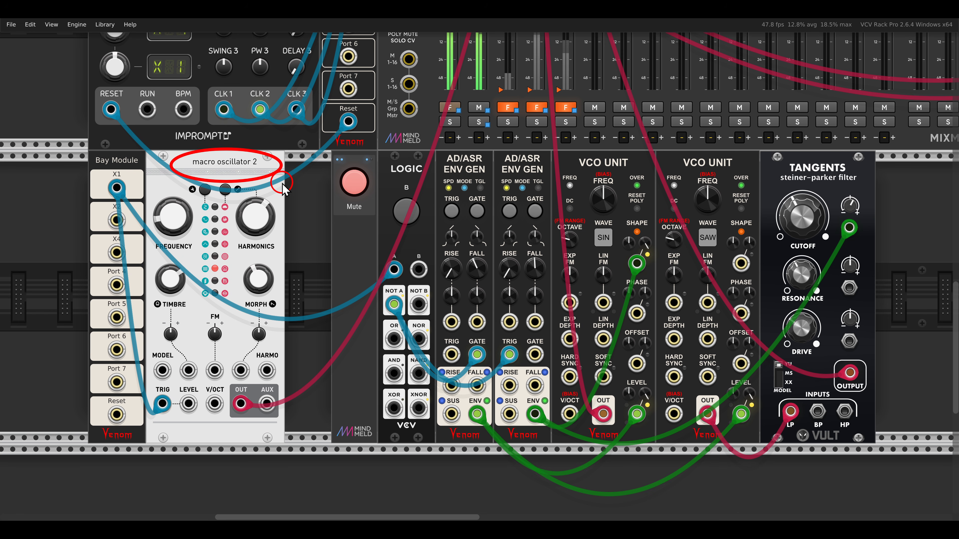
Release the Mute switch beside the Logic module to bring the macro oscillator 2 and VCO Unit voices into the mix.
mouse_move(563, 176)
mouse_down()
mouse_move(629, 151)
mouse_move(714, 184)
mouse_move(740, 181)
mouse_up()
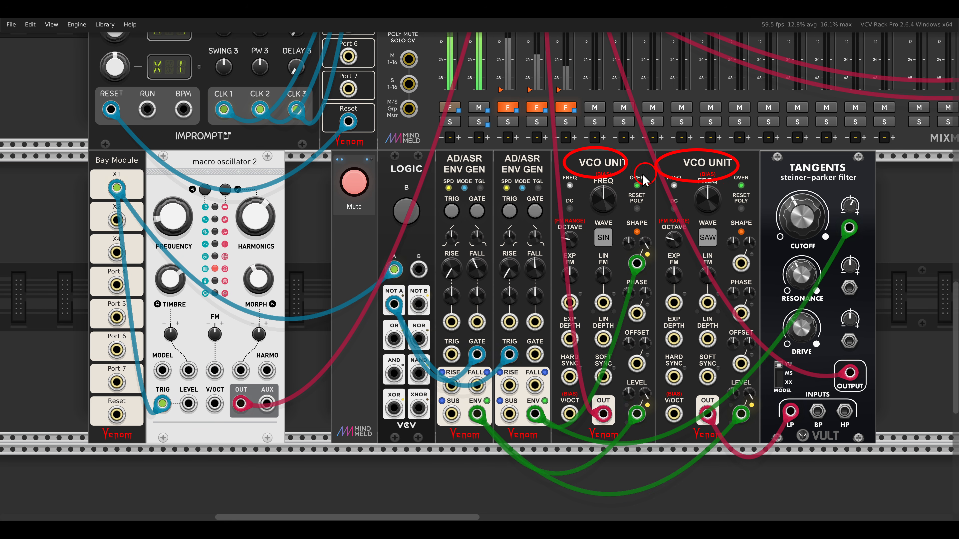
mouse_move(429, 145)
mouse_down()
mouse_move(503, 188)
mouse_move(552, 189)
mouse_up()
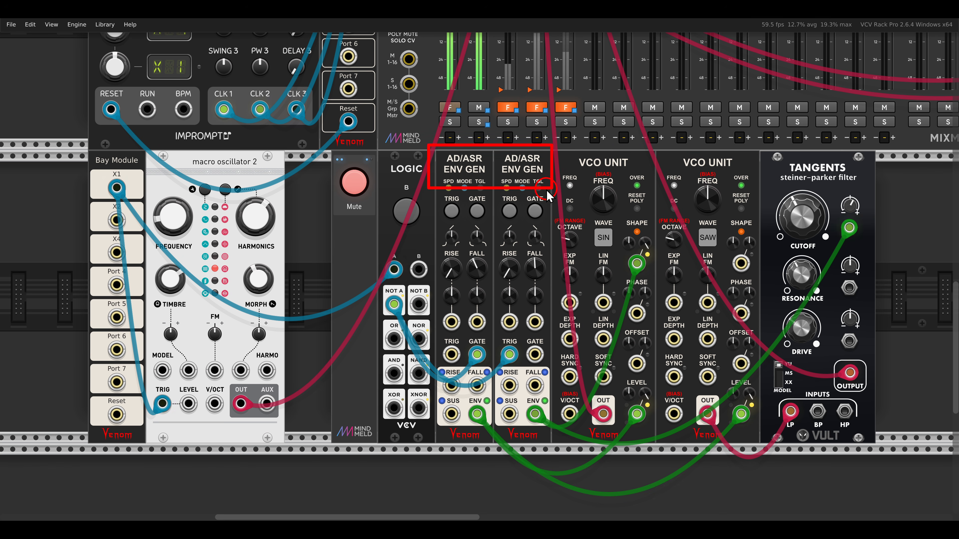
click(355, 184)
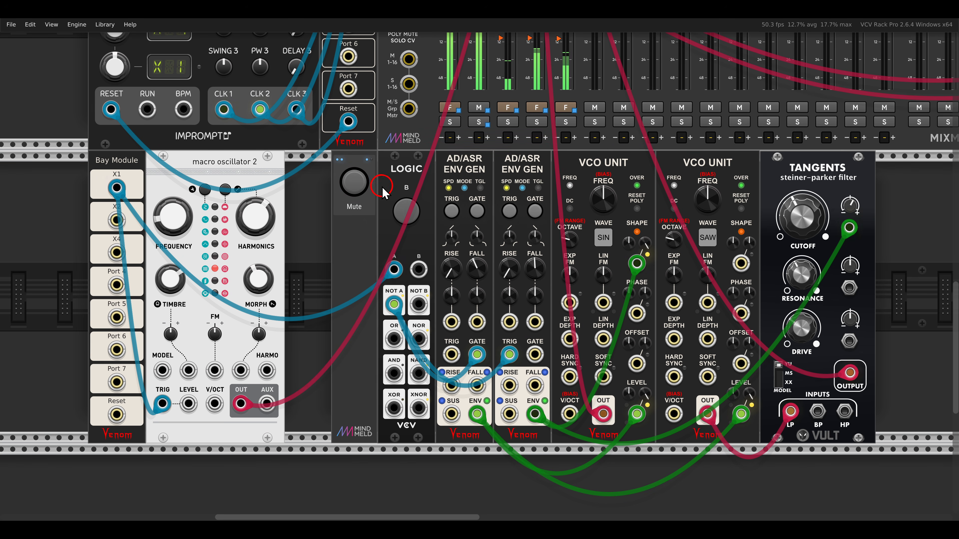
Patch the left XM-OP's OUT into the right one's XMOD input in PM mode, and the right one's OUT into MIX 4's left channel 1 input.
scroll(389, 191, down, 4)
key(F4)
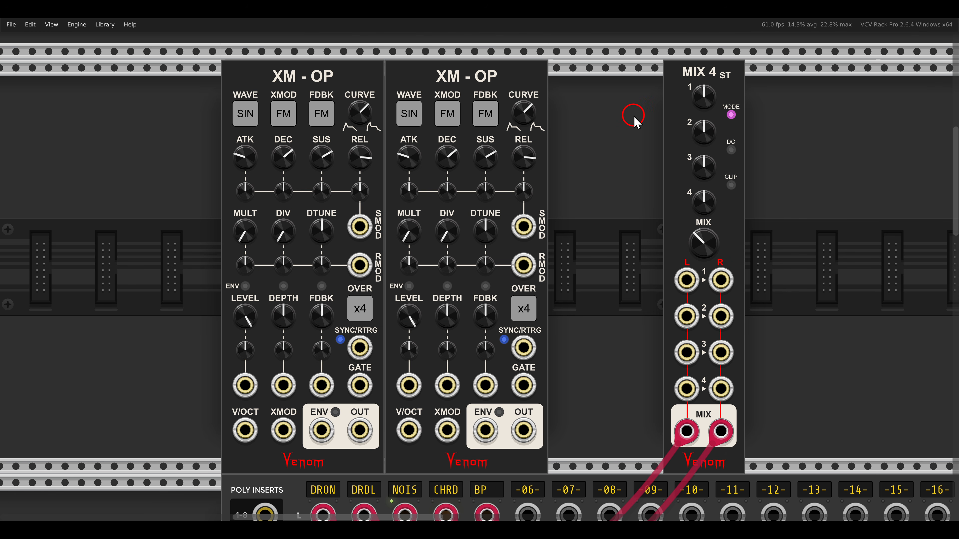
drag(523, 430, 679, 286)
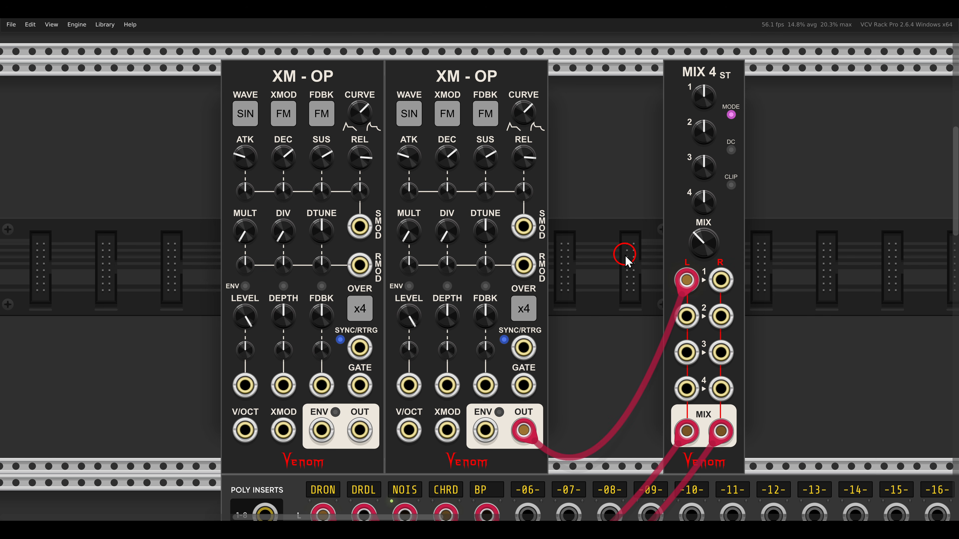
right_click(447, 114)
click(456, 140)
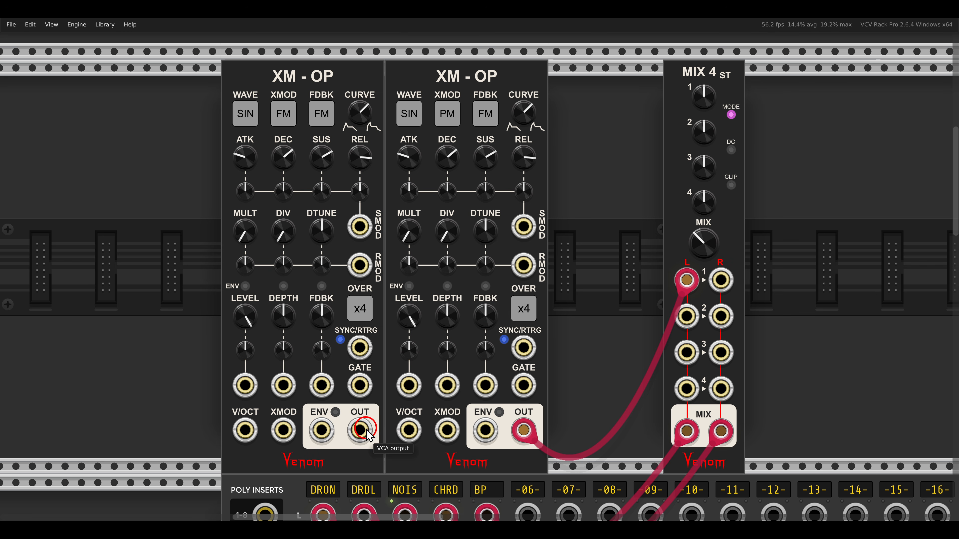
drag(360, 430, 445, 430)
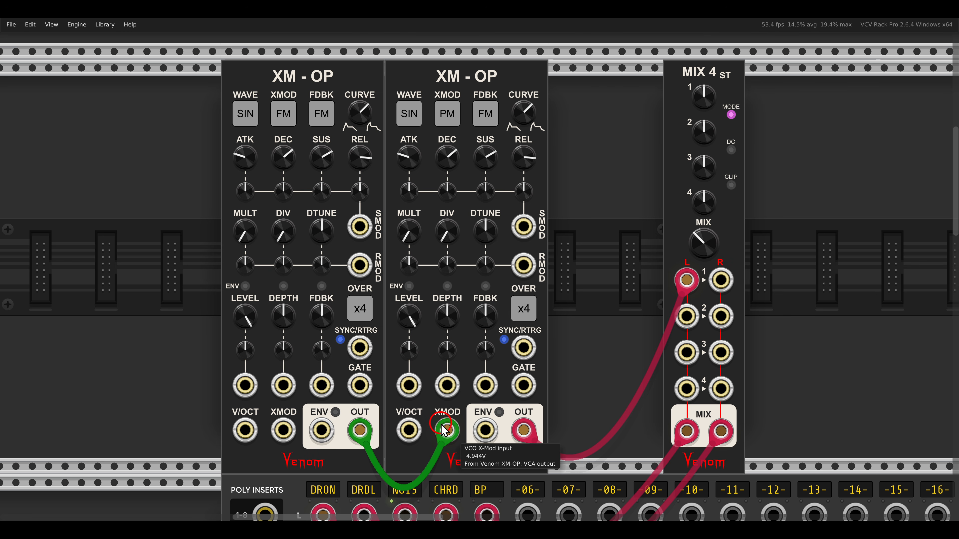
Set the left XM-OP's frequency divisor to about 7 and the right one's to 4, trying X-Mod depths before returning depth to zero.
click(444, 320)
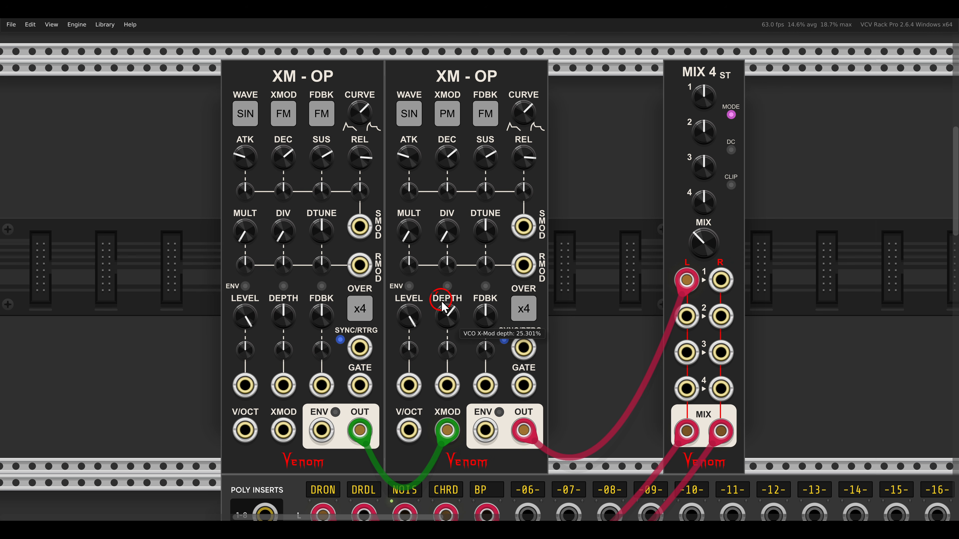
drag(470, 307, 549, 308)
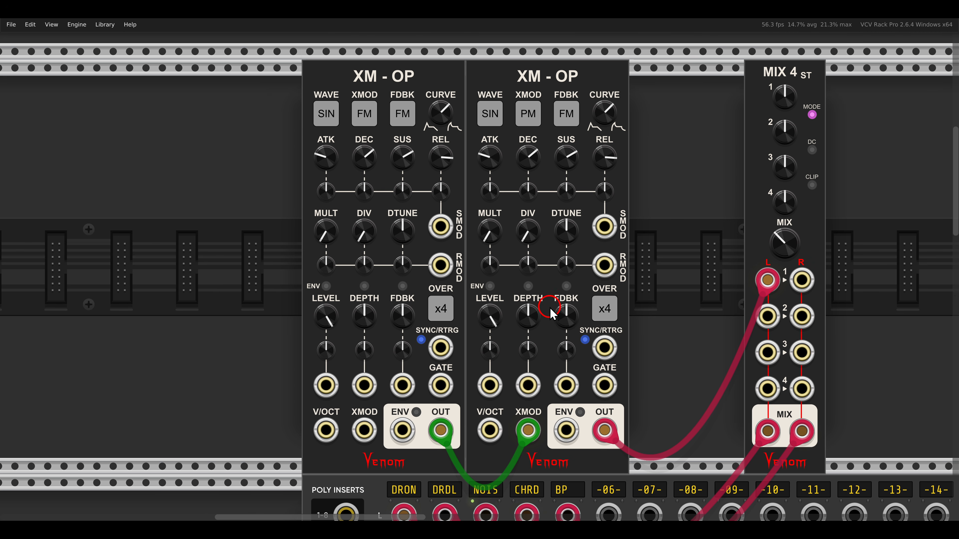
mouse_move(361, 235)
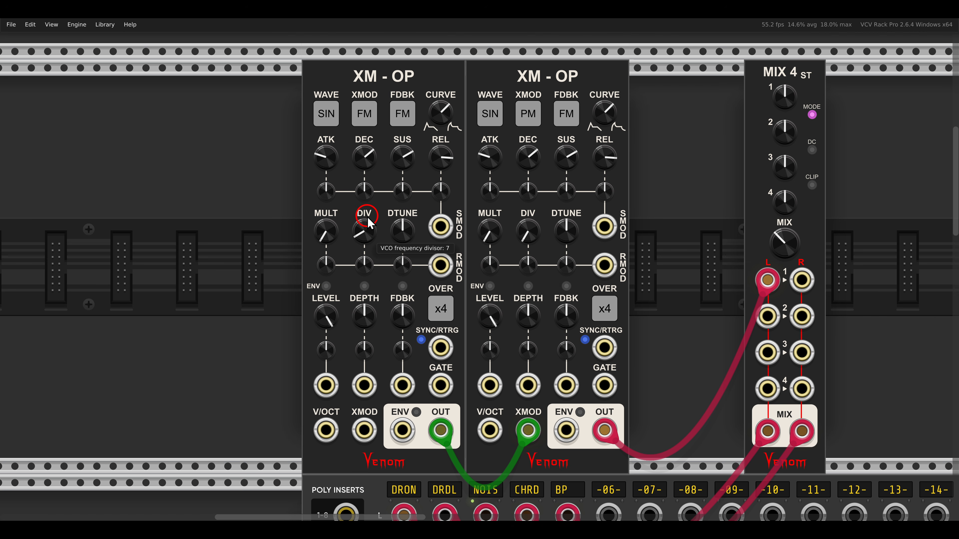
drag(526, 307, 526, 289)
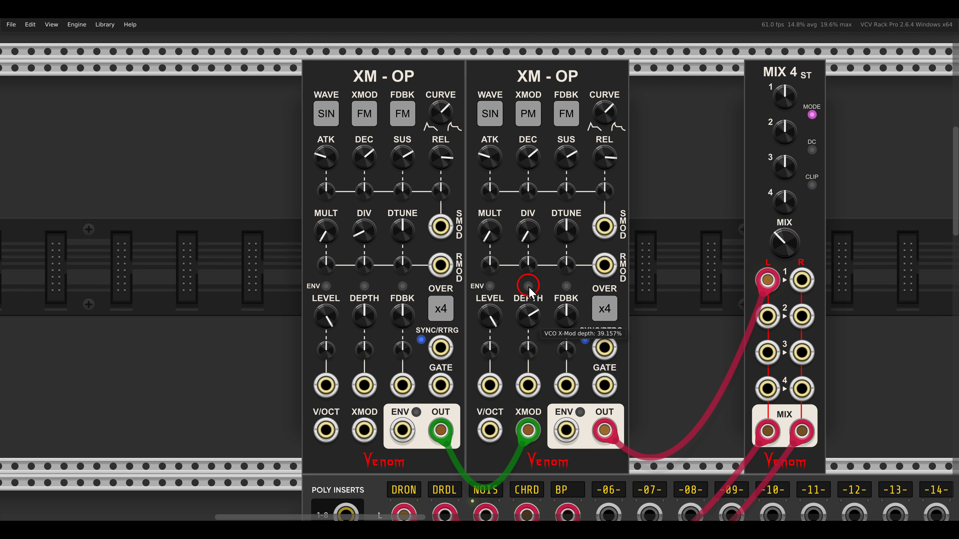
mouse_move(532, 240)
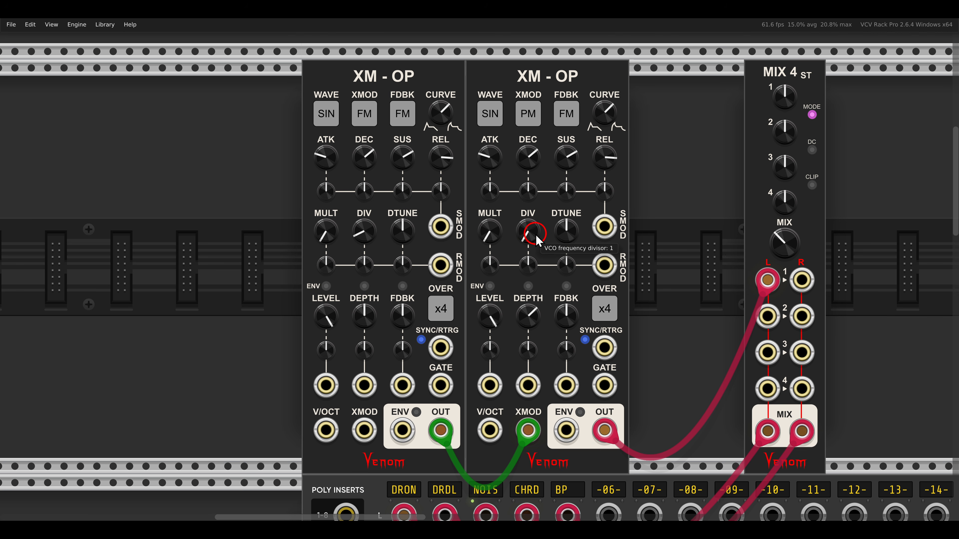
drag(537, 235, 535, 229)
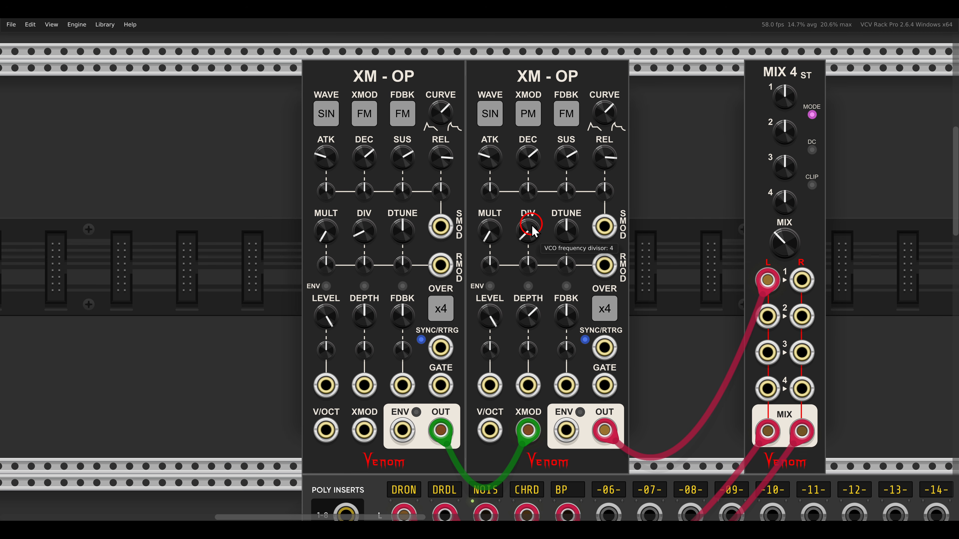
mouse_move(528, 315)
mouse_down()
mouse_move(524, 259)
mouse_move(538, 393)
mouse_move(528, 308)
mouse_move(531, 323)
mouse_up()
Add an rMod7 and patch its first two outputs to the right XM-OP's depth CV and left XM-OP's feedback CV, raising both CV amounts.
right_click(604, 242)
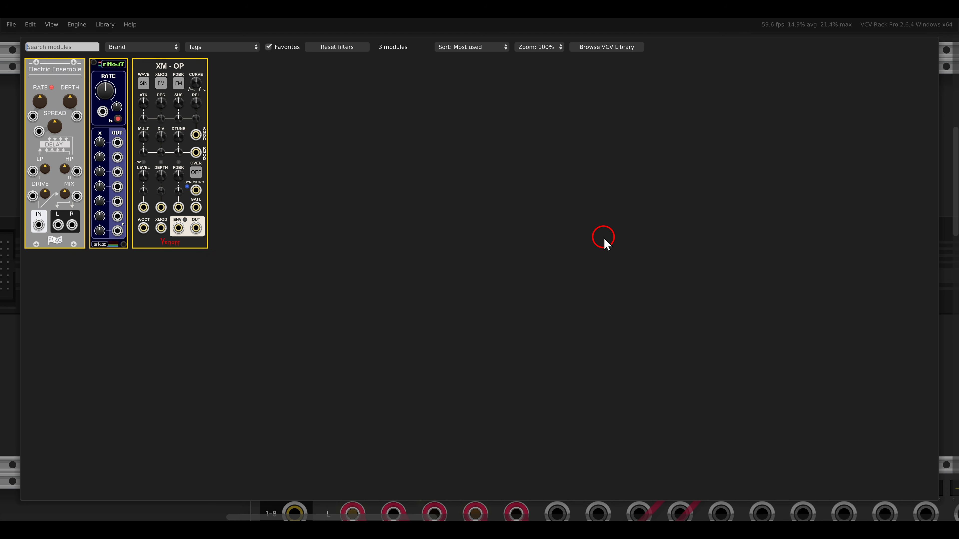
click(108, 71)
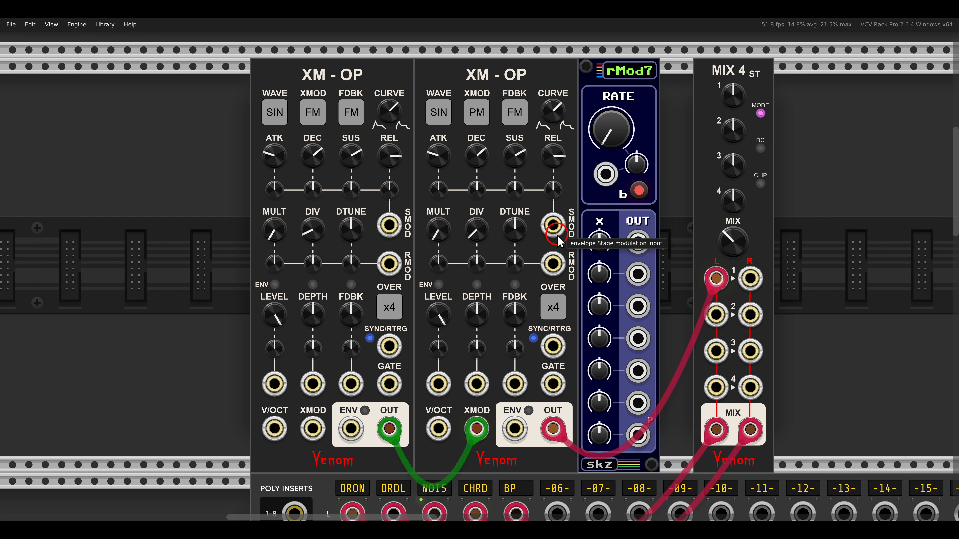
drag(638, 242, 476, 383)
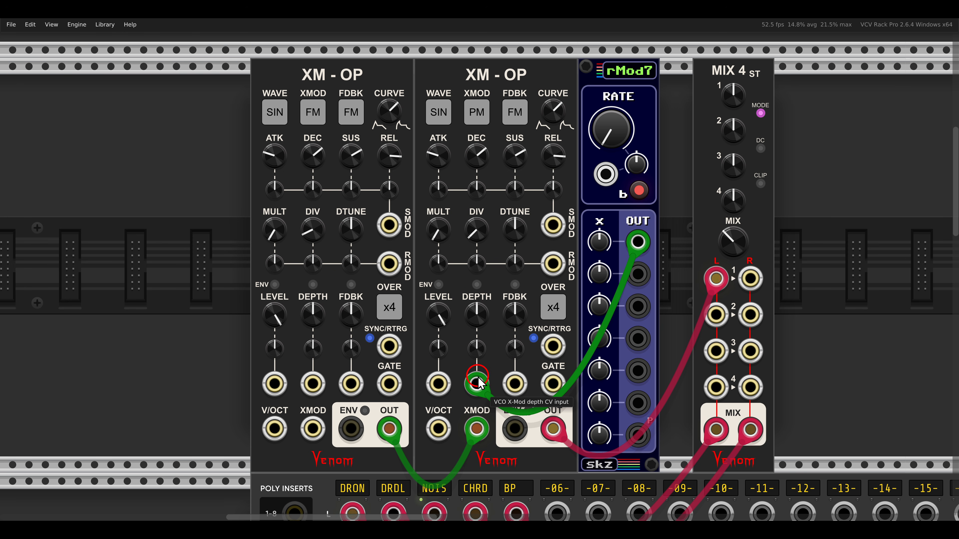
drag(477, 349, 513, 249)
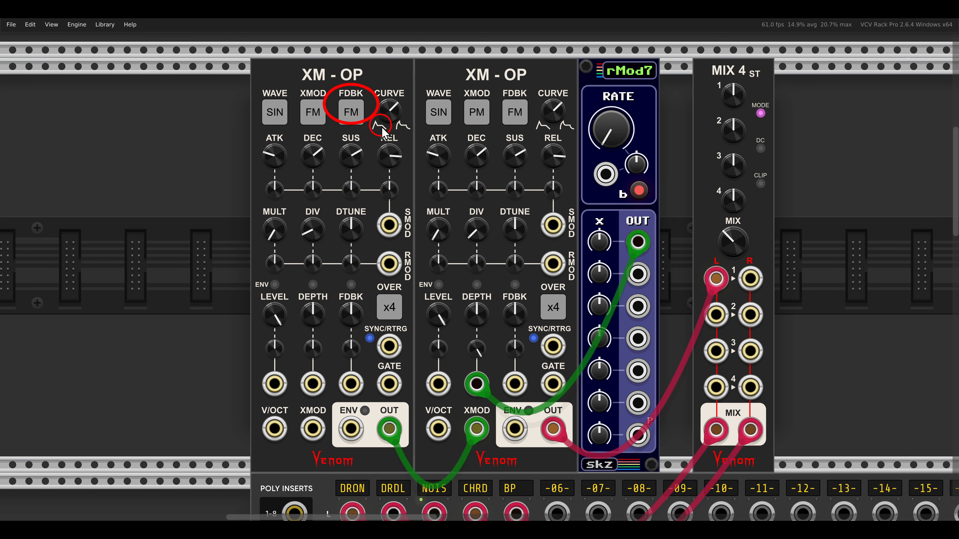
drag(638, 274, 350, 384)
mouse_move(341, 289)
mouse_down()
mouse_move(339, 263)
mouse_move(342, 296)
mouse_up()
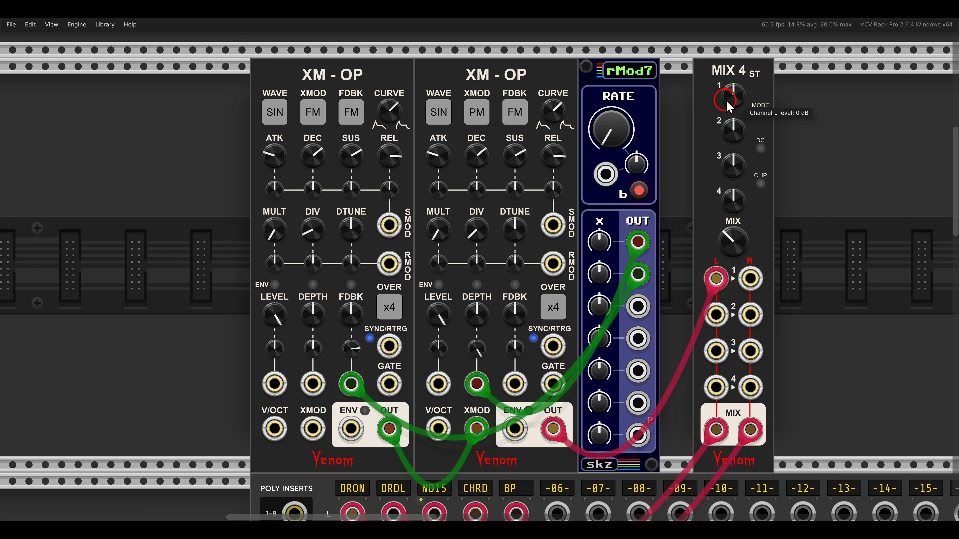
Turn MIX 4's channel 1 level to minimum and move the MIX 4 and rMod7 modules right to free rack space.
drag(781, 223, 571, 215)
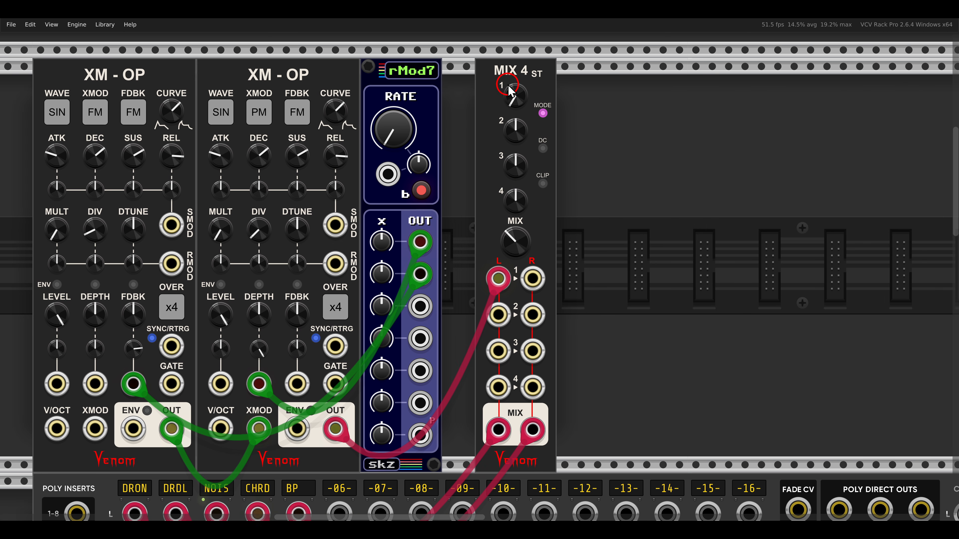
drag(513, 76, 847, 92)
drag(440, 80, 814, 87)
drag(700, 114, 719, 106)
drag(583, 79, 730, 80)
click(501, 136)
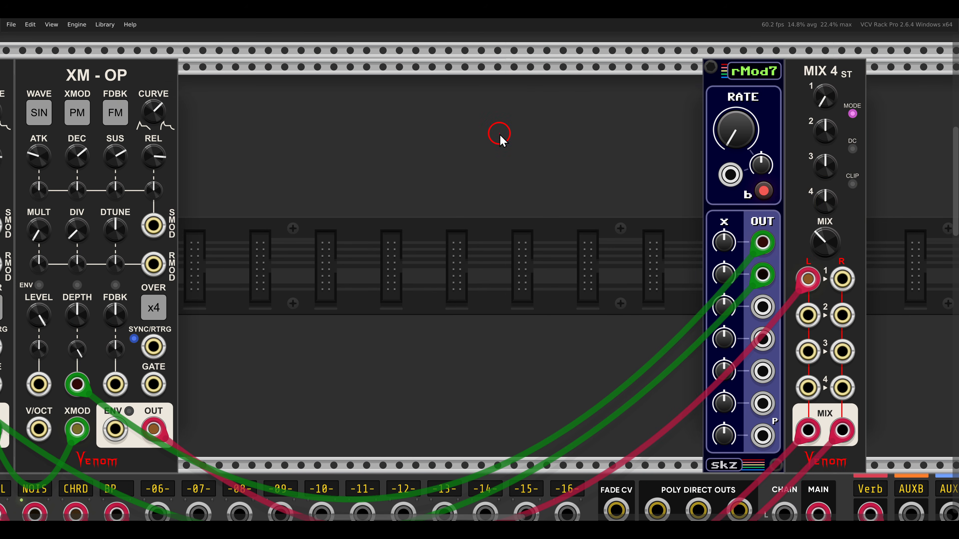
Add two more XM-OP modules and patch the right one's OUT into MIX 4's left channel 2 input.
right_click(434, 144)
click(207, 108)
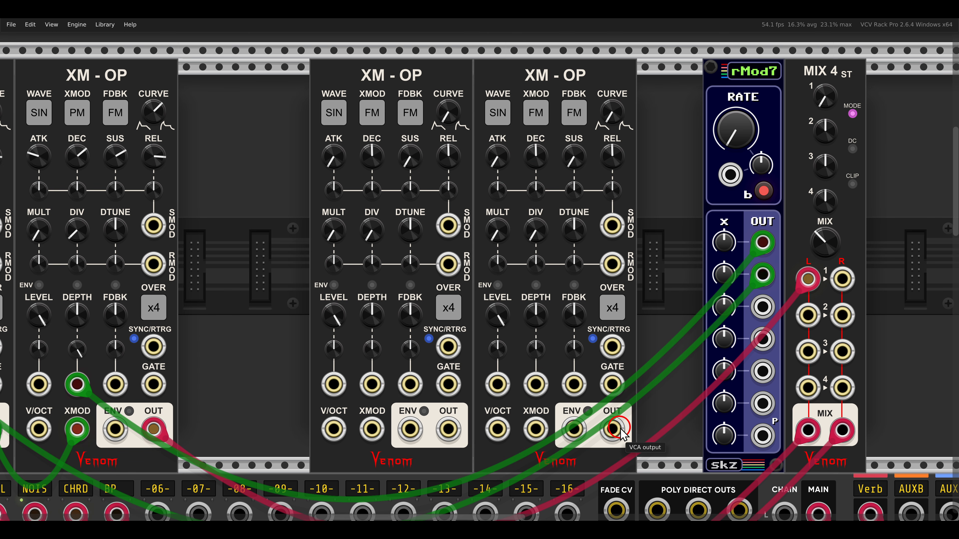
drag(613, 429, 809, 315)
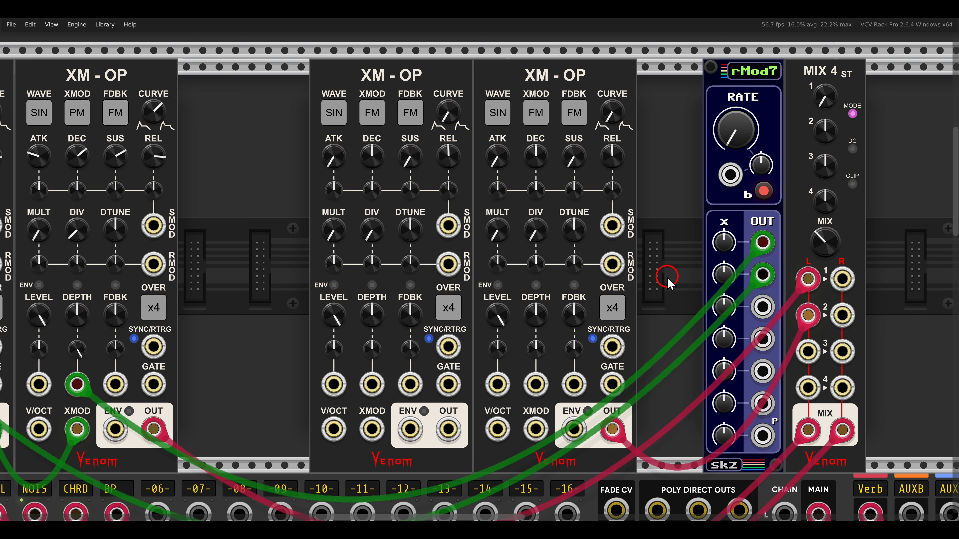
Adjust the new pair's frequency divisors and cross-modulate the right XM-OP from the left one's OUT in PM mode with raised depth.
mouse_move(540, 234)
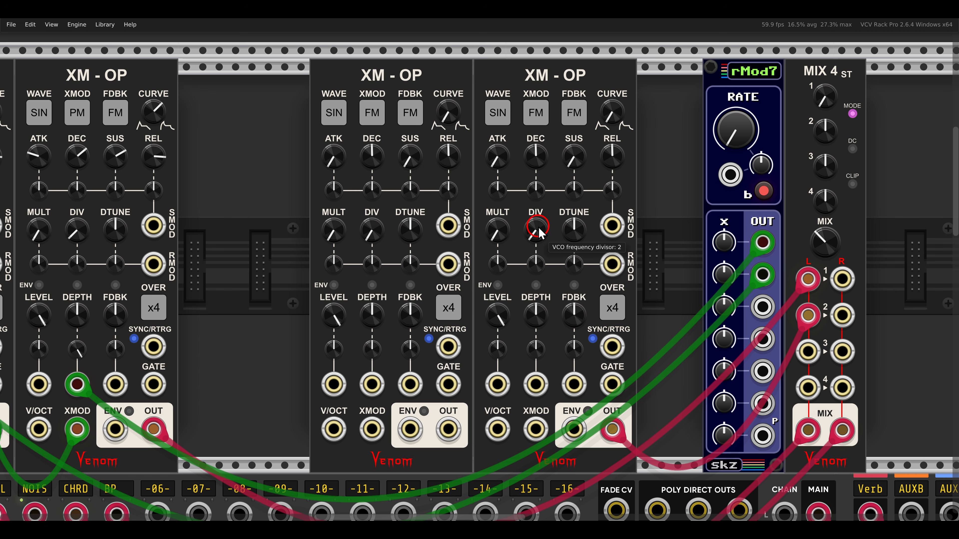
click(377, 234)
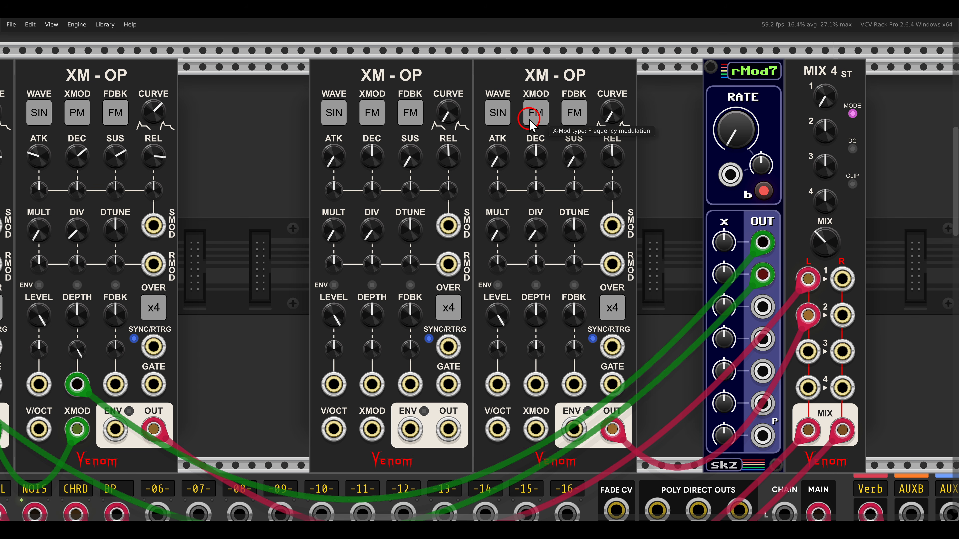
drag(448, 429, 538, 429)
drag(536, 318, 513, 278)
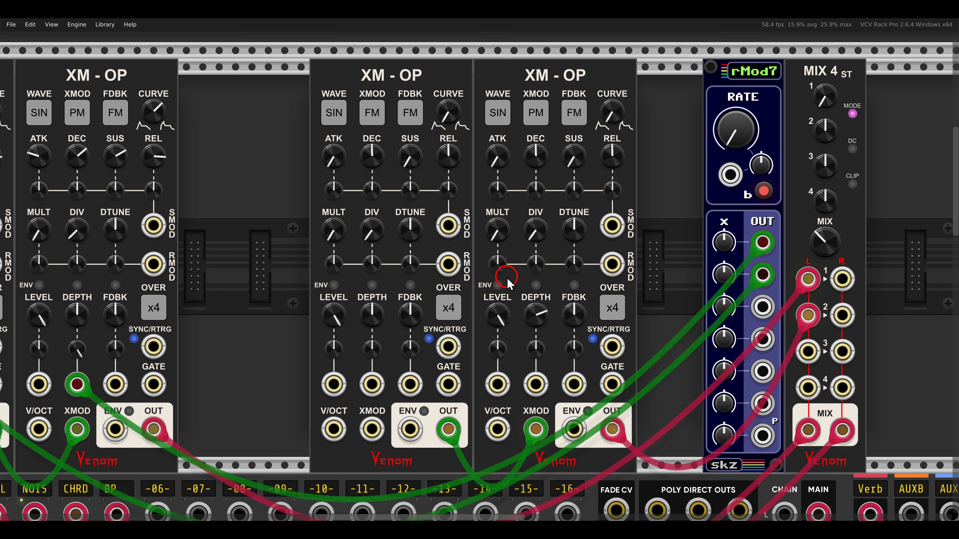
Patch the new left XM-OP's OUT into the right one's feedback CV input in PM feedback mode with a high CV amount, trying slight detuning.
drag(574, 385, 446, 438)
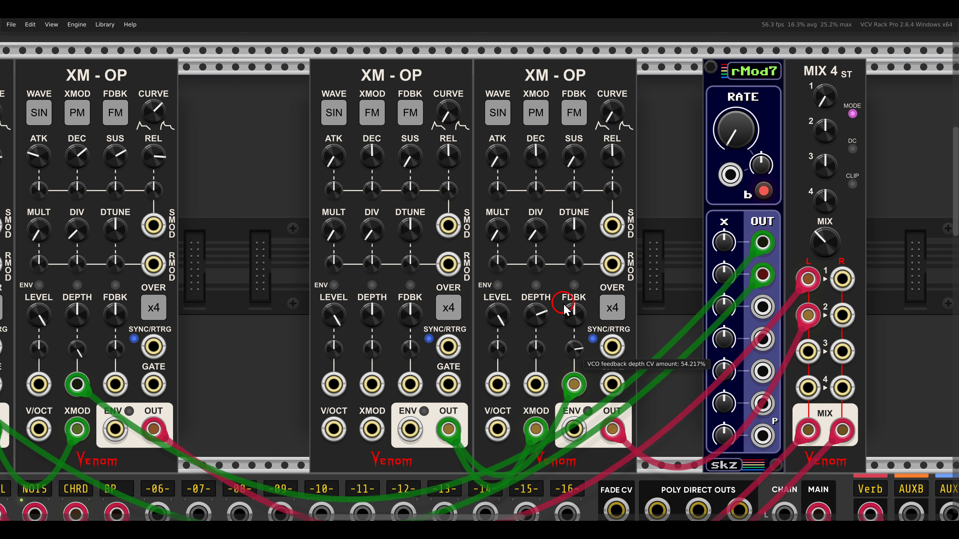
drag(563, 303, 567, 331)
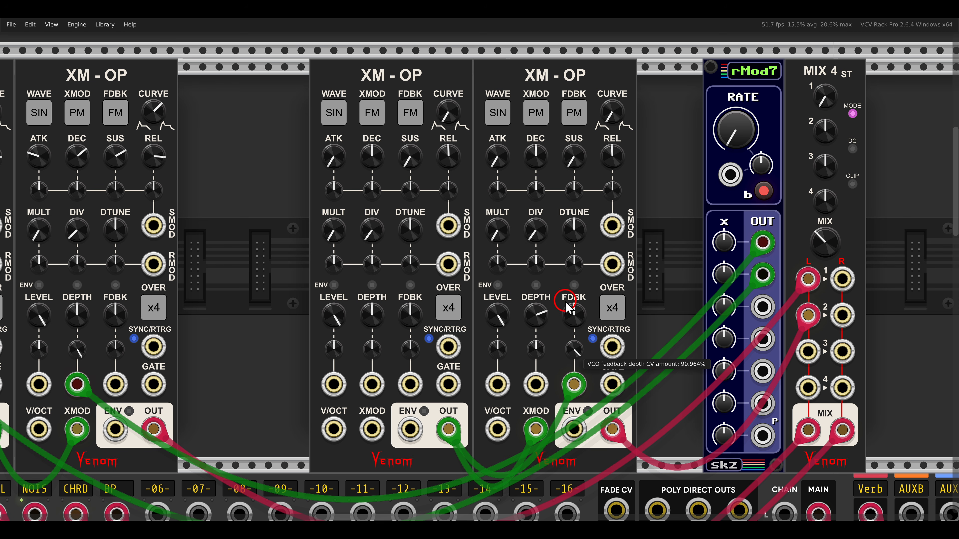
drag(414, 229, 414, 236)
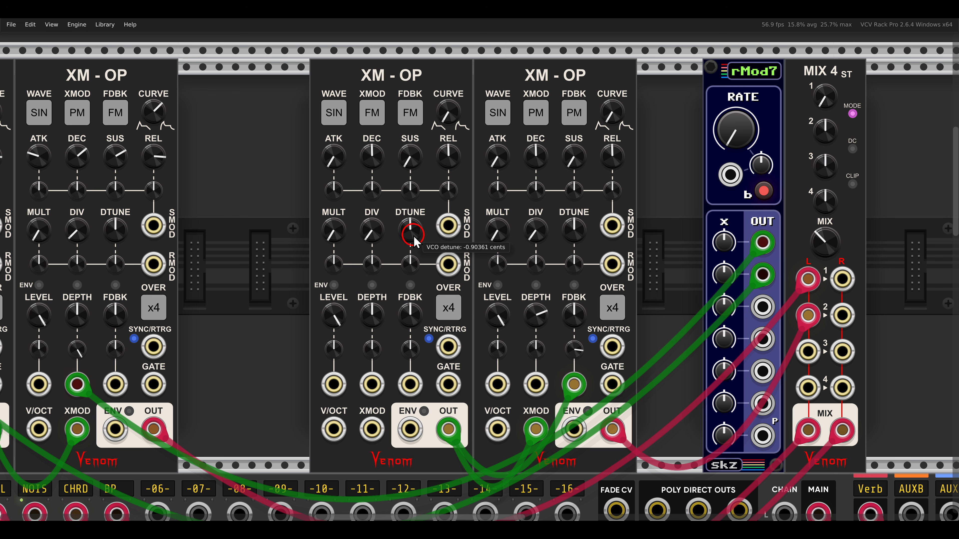
drag(565, 231, 565, 226)
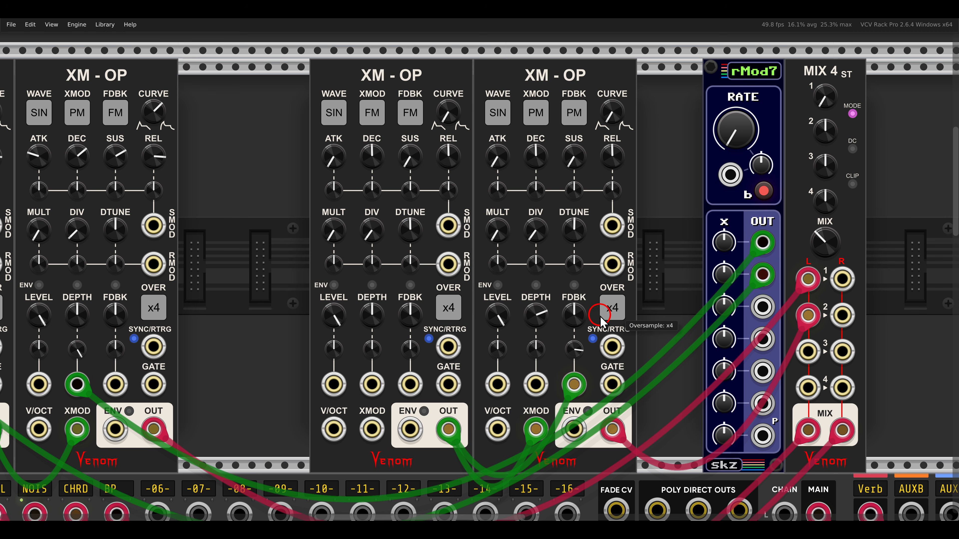
drag(574, 339, 574, 344)
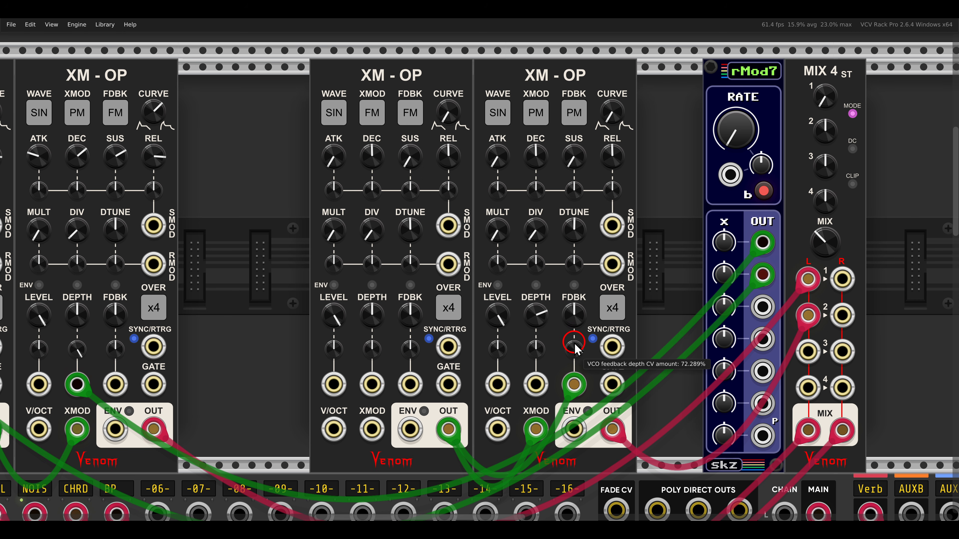
drag(574, 345, 612, 303)
scroll(567, 346, up, 1)
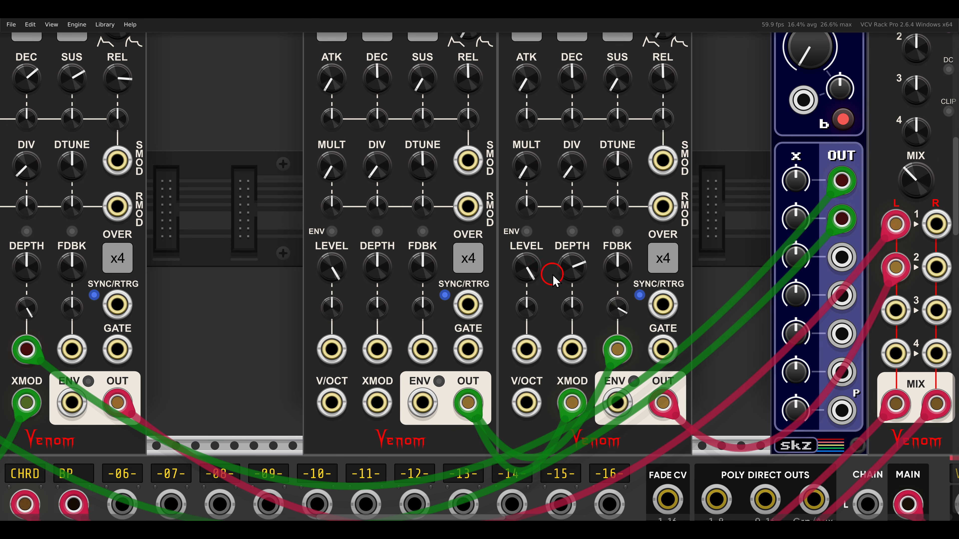
Modulate the new left XM-OP's VCA level from rMod7's third OUT, with the level at mid-position and the CV amount at maximum.
drag(547, 286, 596, 377)
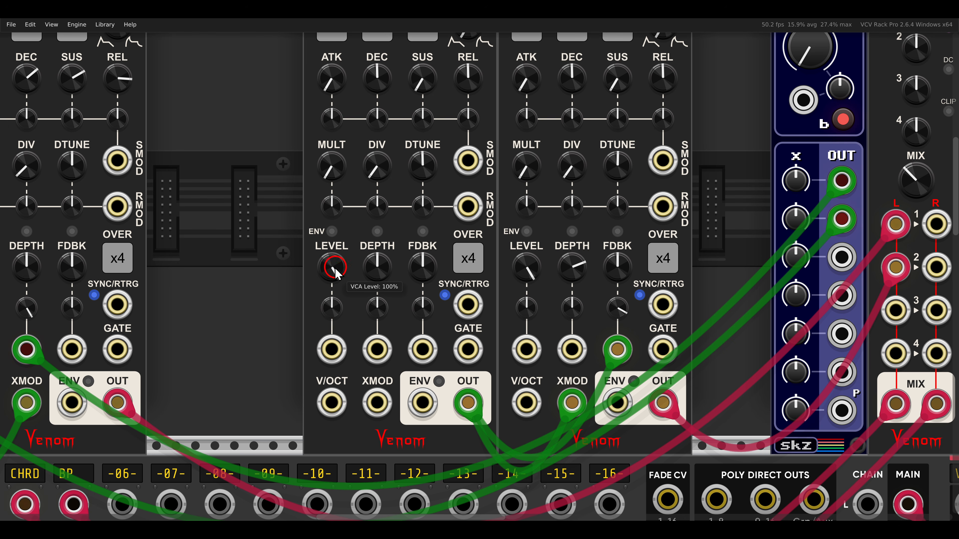
drag(332, 267, 364, 285)
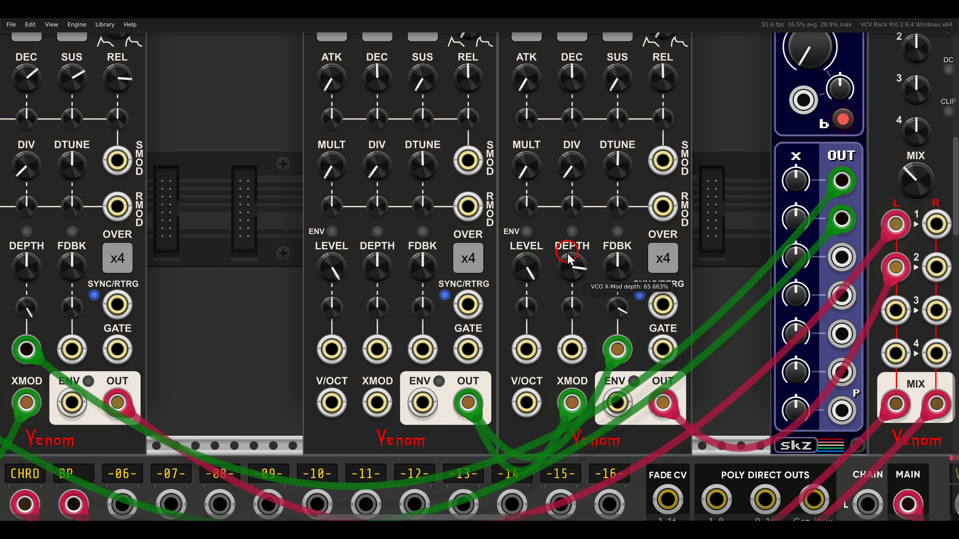
drag(570, 260, 568, 260)
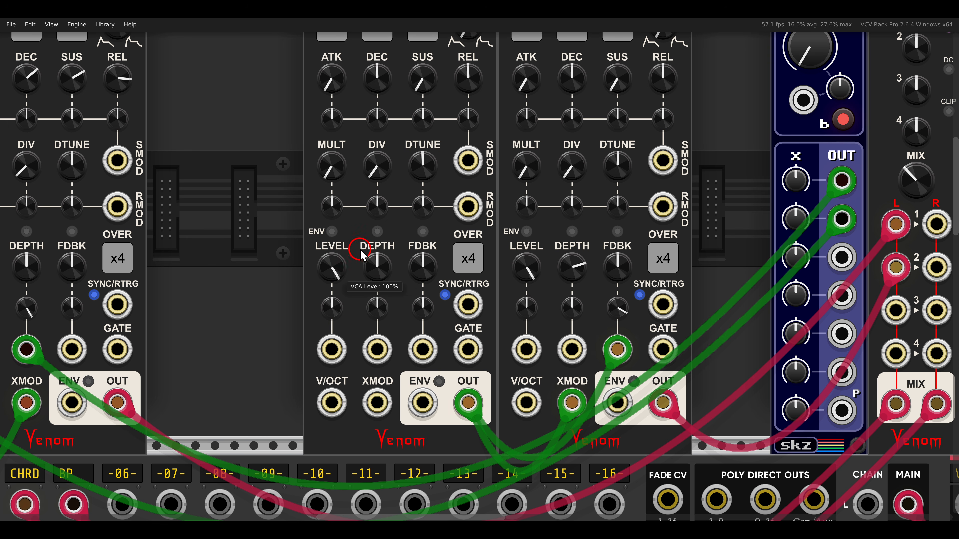
drag(331, 349, 841, 257)
drag(332, 308, 332, 260)
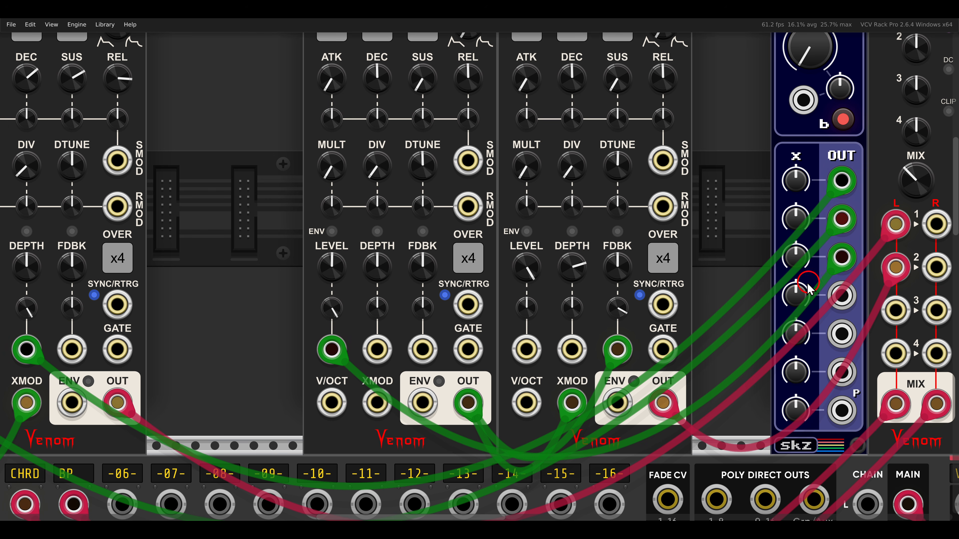
Add a Mix Pan expander to MIX 4 and modulate channel 2's pan from rMod7's fourth OUT with a raised CV amount.
scroll(746, 269, down, 2)
drag(745, 269, 449, 308)
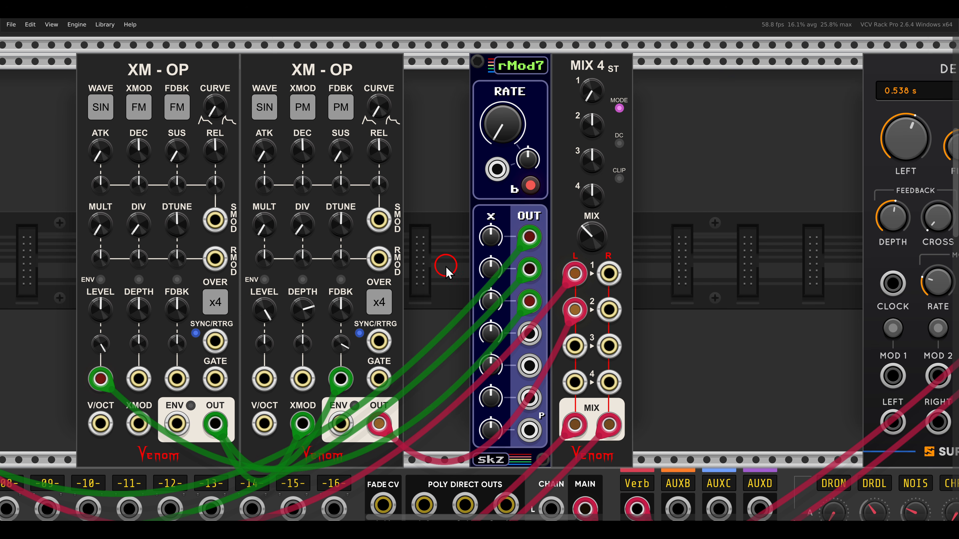
right_click(576, 79)
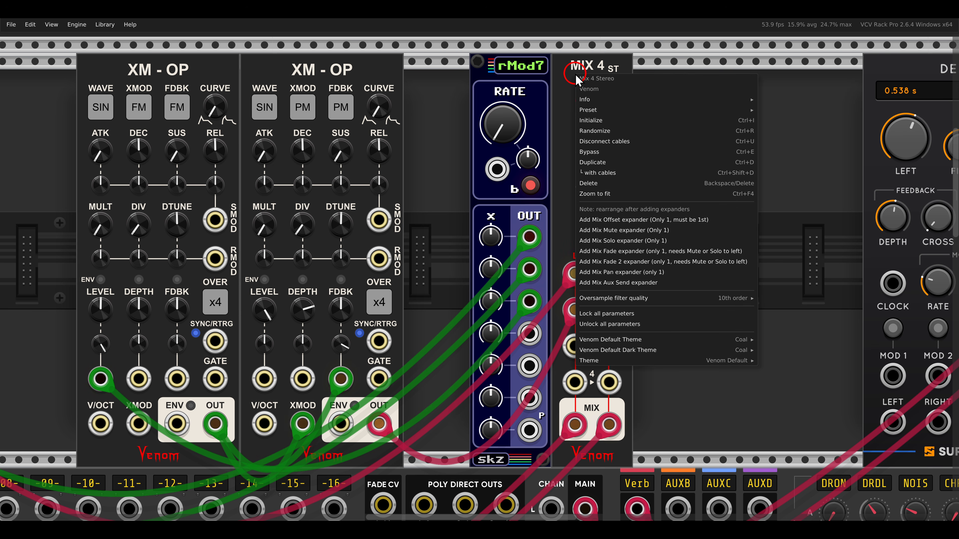
click(616, 272)
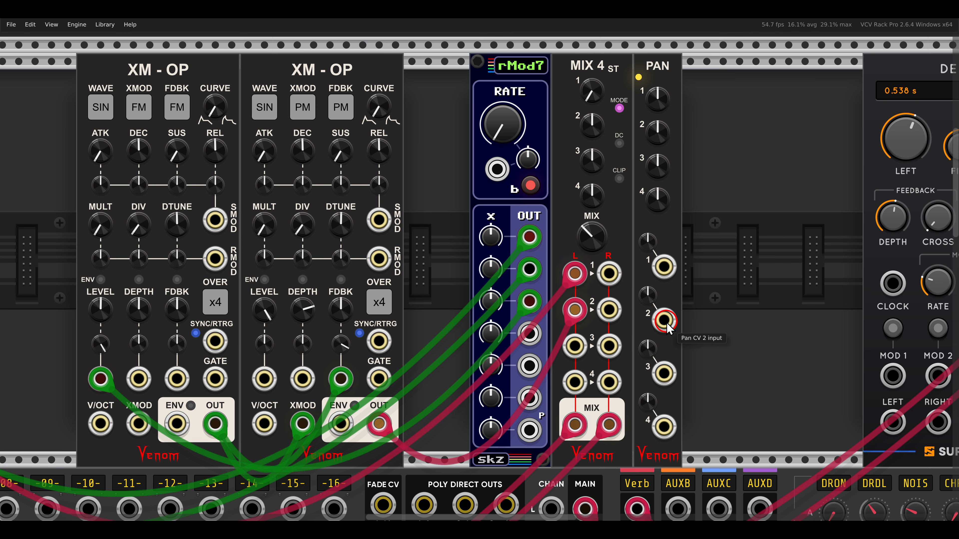
drag(666, 322, 531, 334)
drag(645, 294, 622, 196)
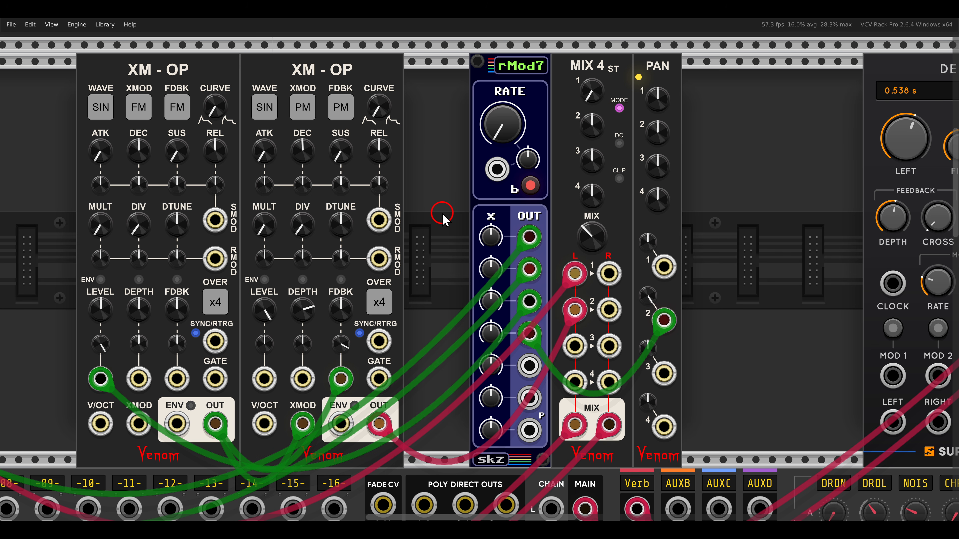
Balance the two drones on MIX 4 by setting channel 1 to about -0.88 dB and lowering channel 2.
drag(597, 94, 592, 40)
drag(596, 94, 594, 76)
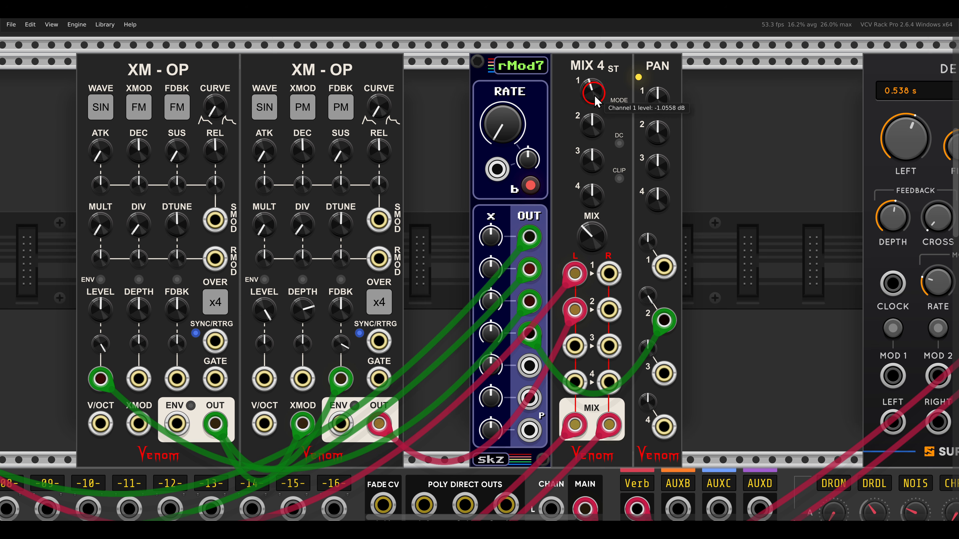
drag(595, 121, 599, 146)
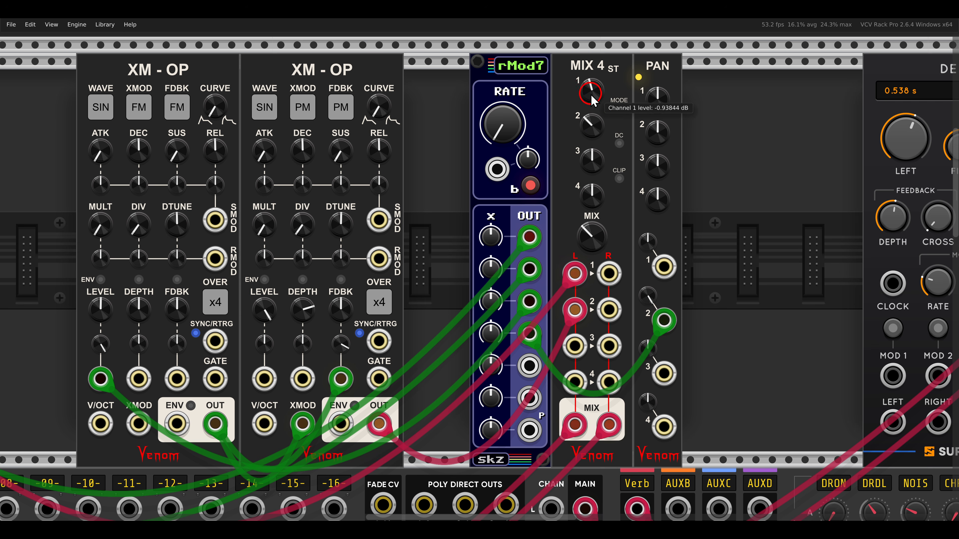
drag(591, 95, 592, 105)
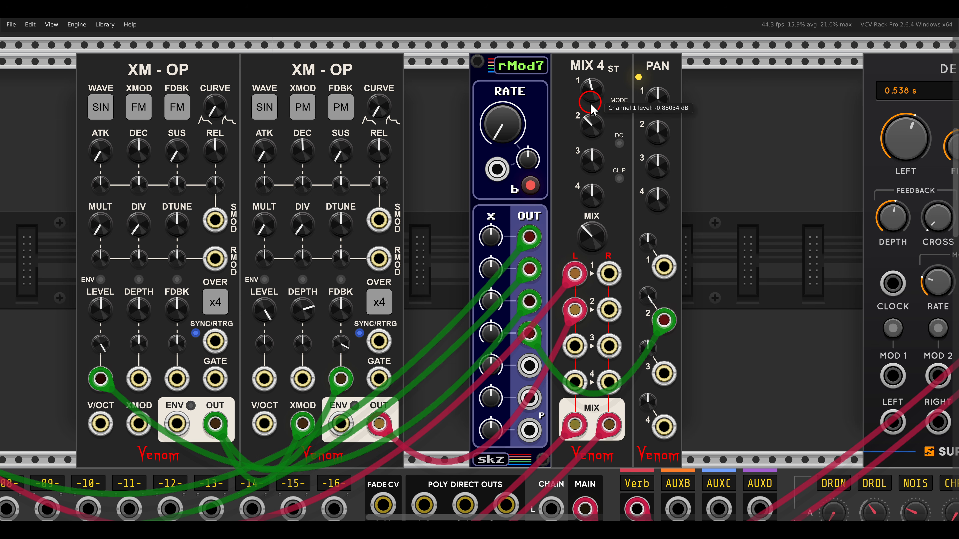
Move the existing XM-OP pairs away from rMod7 to make room and turn down MIX 4's channel 1 and 2 levels.
scroll(582, 106, down, 2)
scroll(643, 113, left, 5)
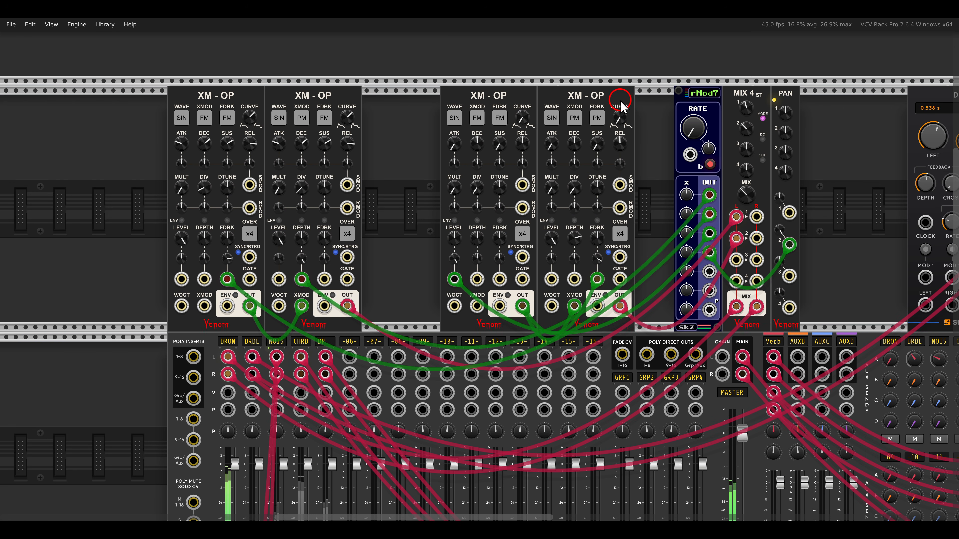
drag(621, 107, 485, 107)
drag(746, 110, 750, 204)
drag(490, 93, 416, 101)
Add a third pair of XM-OP modules beside rMod7 and patch the right one's OUT into MIX 4's left channel 3 input.
right_click(518, 159)
click(193, 109)
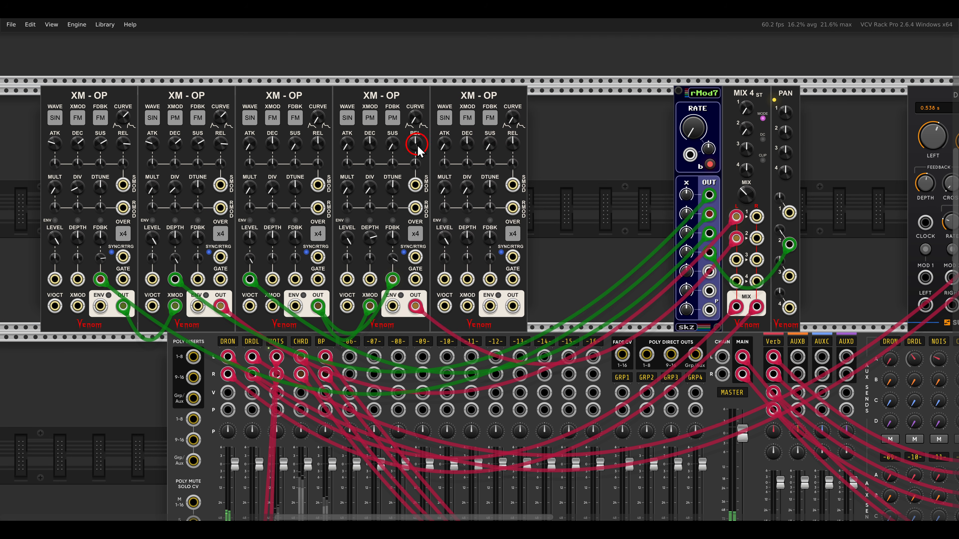
drag(478, 161, 508, 161)
key(ctrl+d)
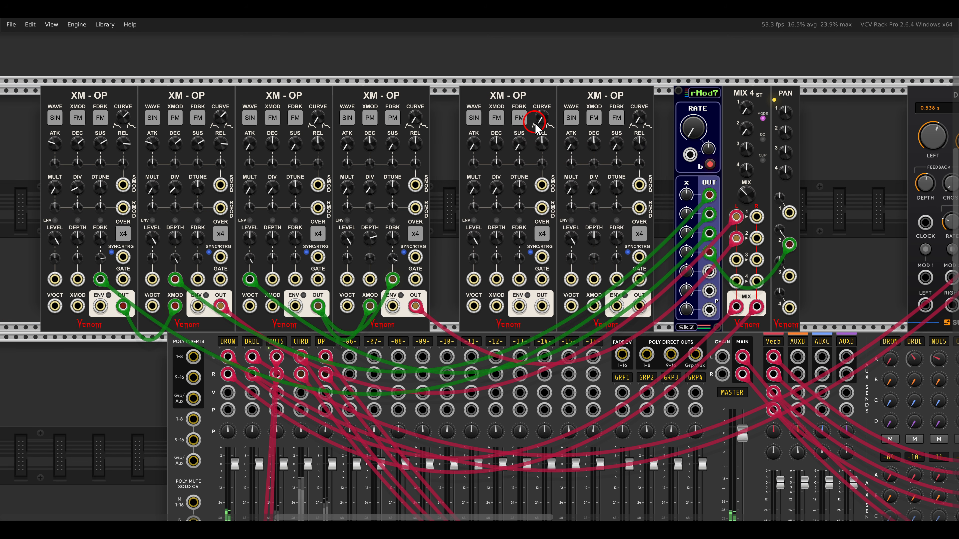
scroll(650, 242, up, 2)
drag(594, 359, 736, 294)
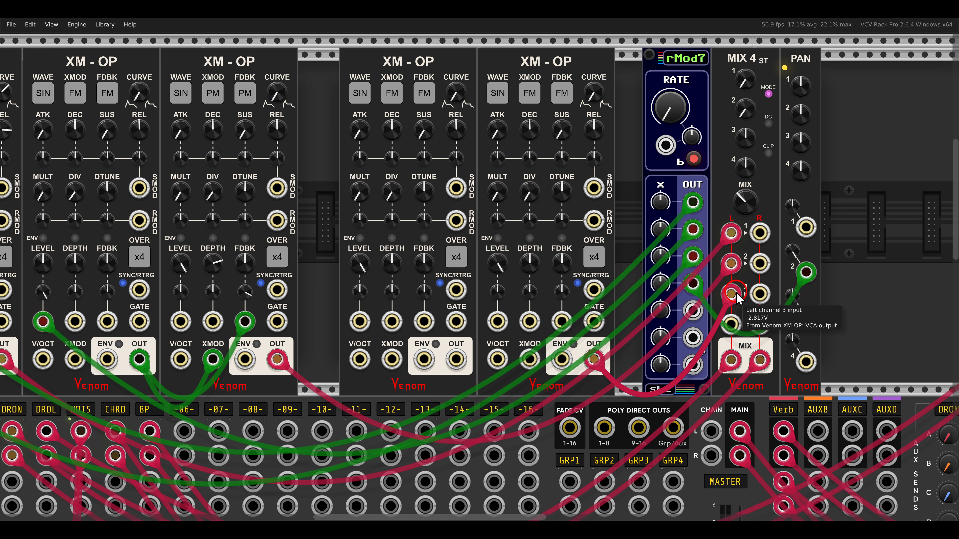
Cross-modulate the new right XM-OP from the left one's OUT using ring modulation, raising the X-Mod depth and the left one's frequency divisor.
right_click(530, 92)
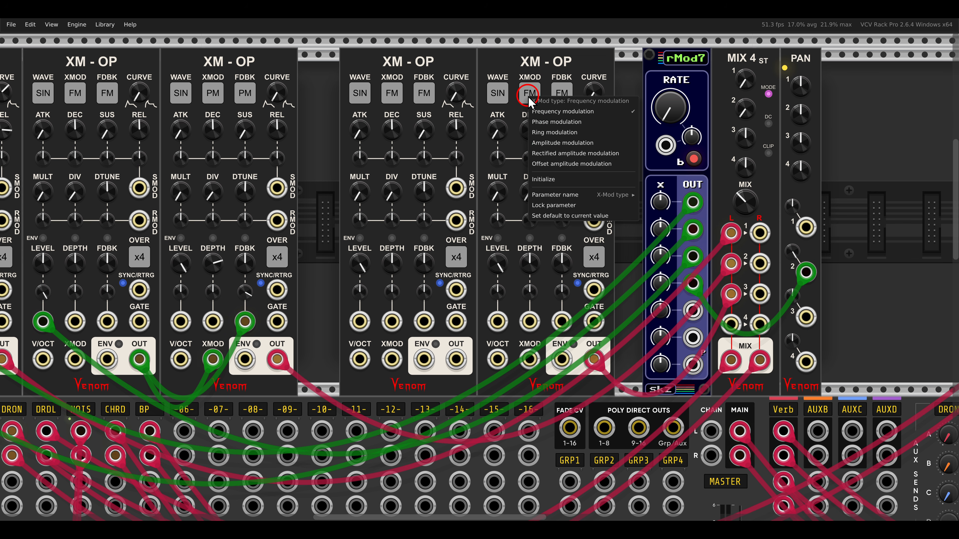
click(533, 134)
drag(456, 358, 529, 359)
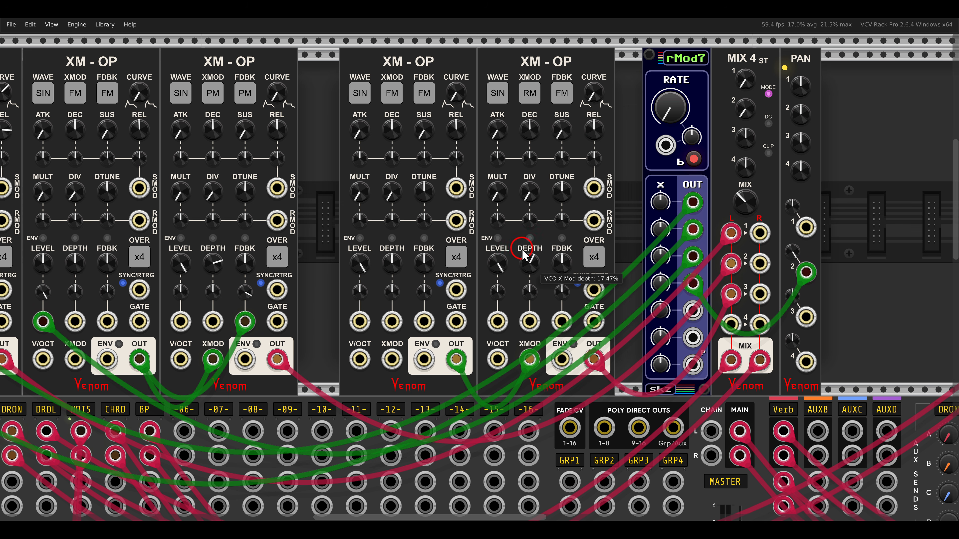
drag(523, 254, 508, 210)
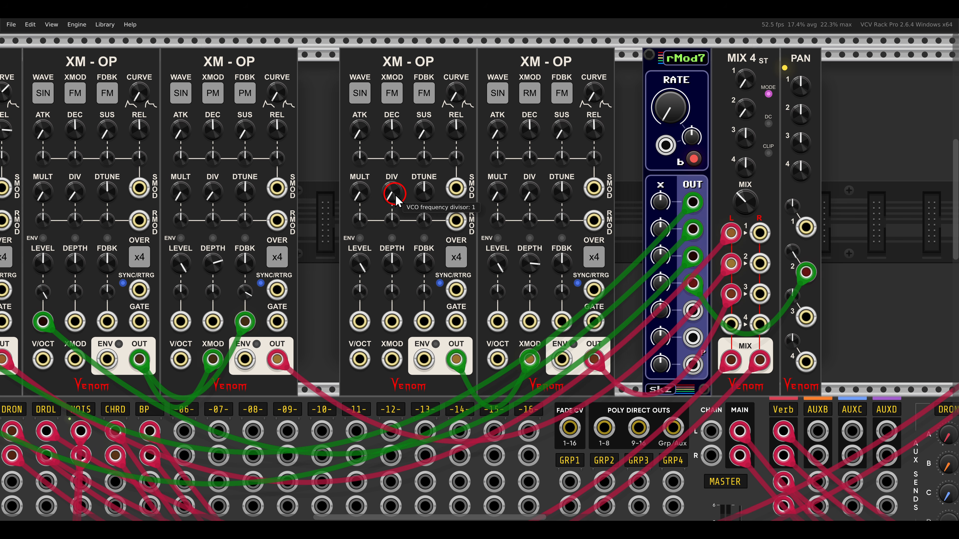
drag(395, 196, 396, 193)
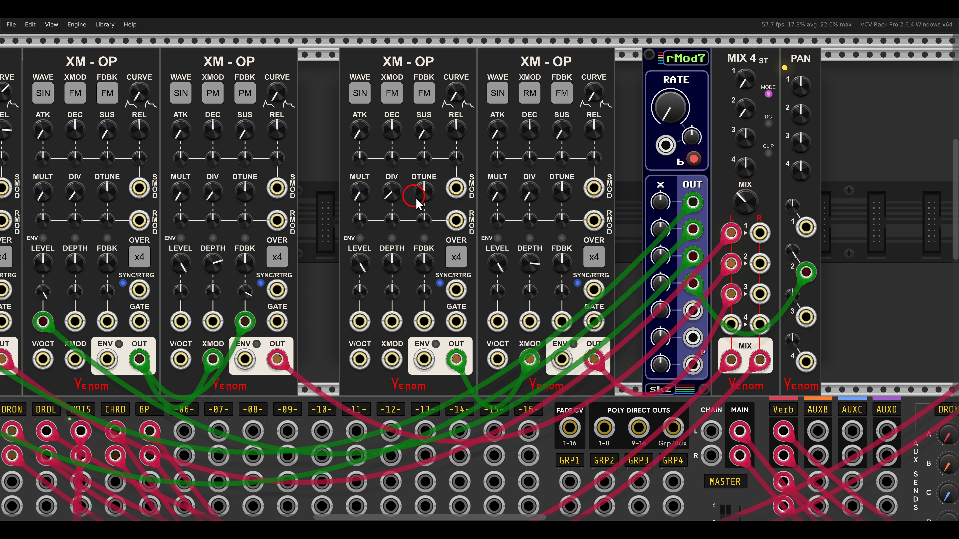
drag(531, 264, 540, 223)
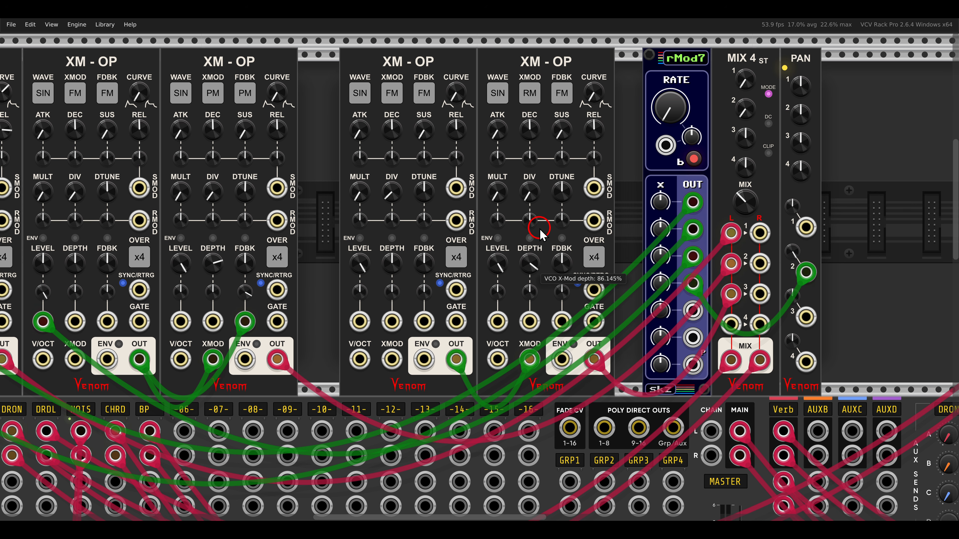
Patch the left XM-OP's OUT into the right one's SYNC/RTRG input with a blue cable, keeping the input mode at VCO sync.
drag(594, 289, 457, 360)
key(3)
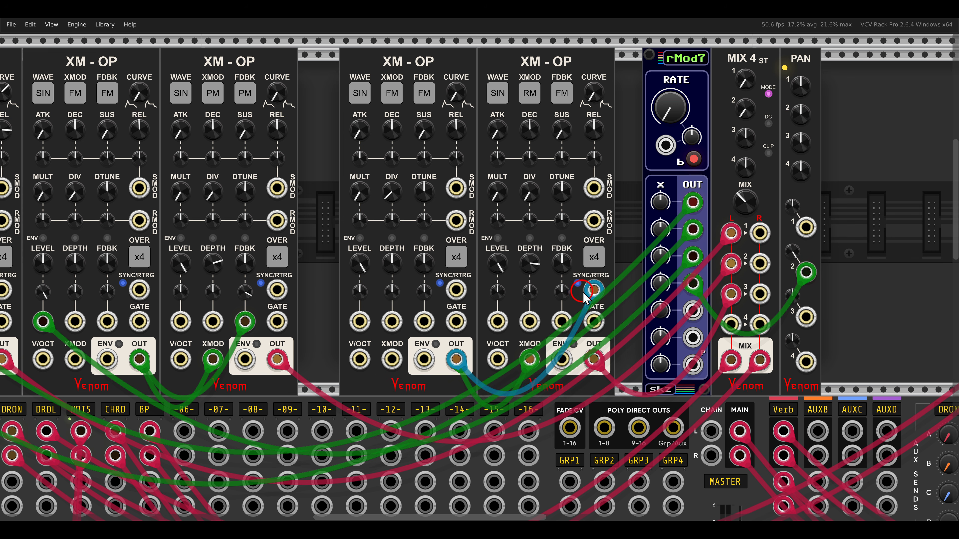
right_click(577, 285)
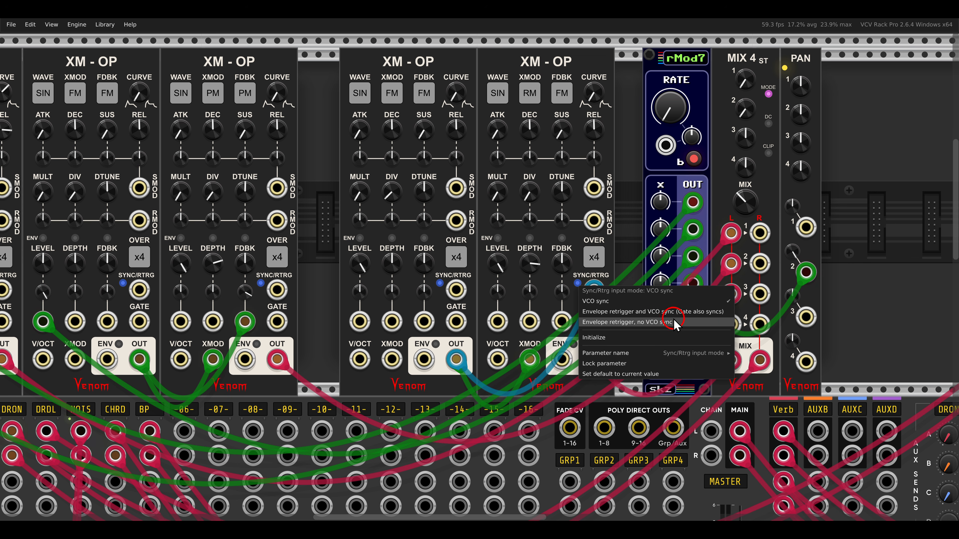
click(630, 264)
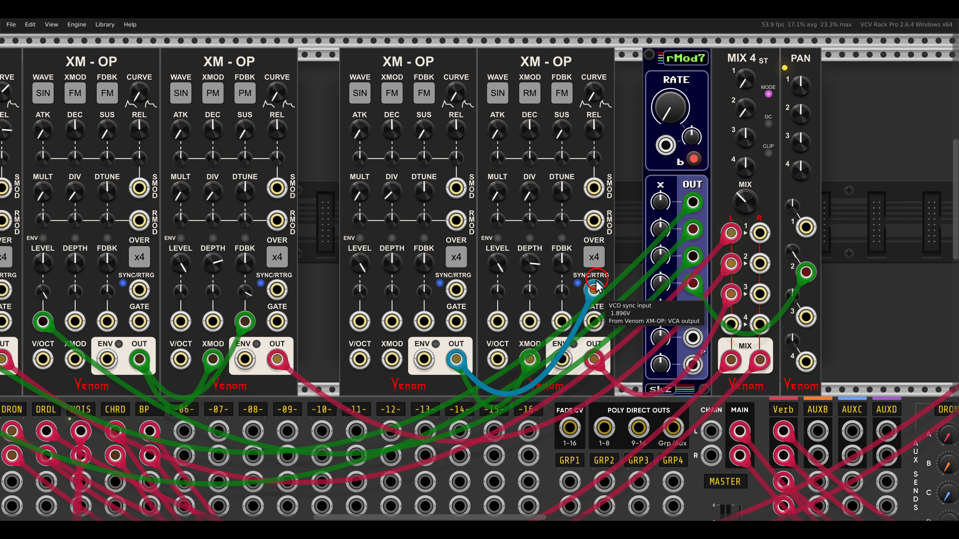
Try sweeping the synced right XM-OP's detune above and below zero and reset it to 0 cents.
scroll(592, 284, up, 3)
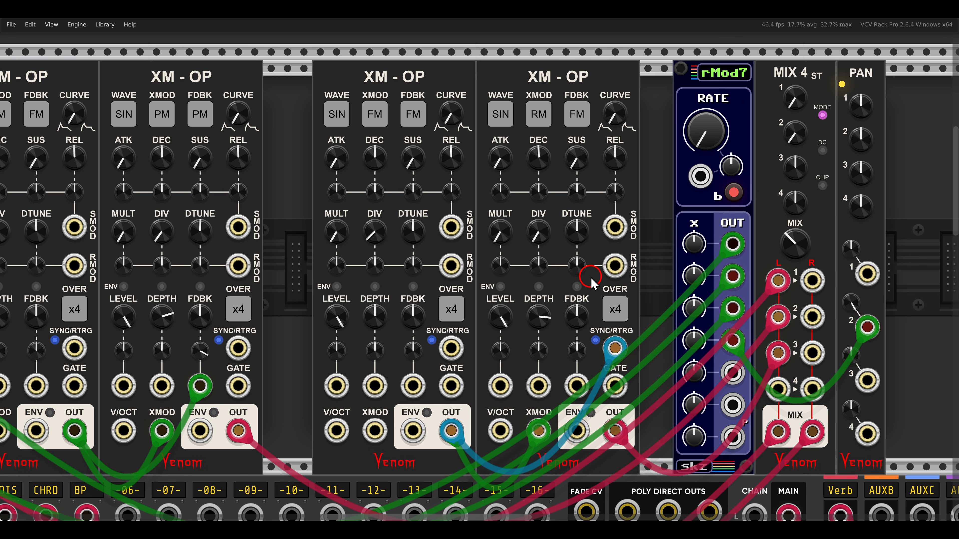
mouse_move(577, 231)
mouse_down()
mouse_move(583, 309)
mouse_move(568, 163)
mouse_move(577, 248)
mouse_move(590, 298)
mouse_move(570, 168)
mouse_move(604, 323)
mouse_move(589, 235)
mouse_up()
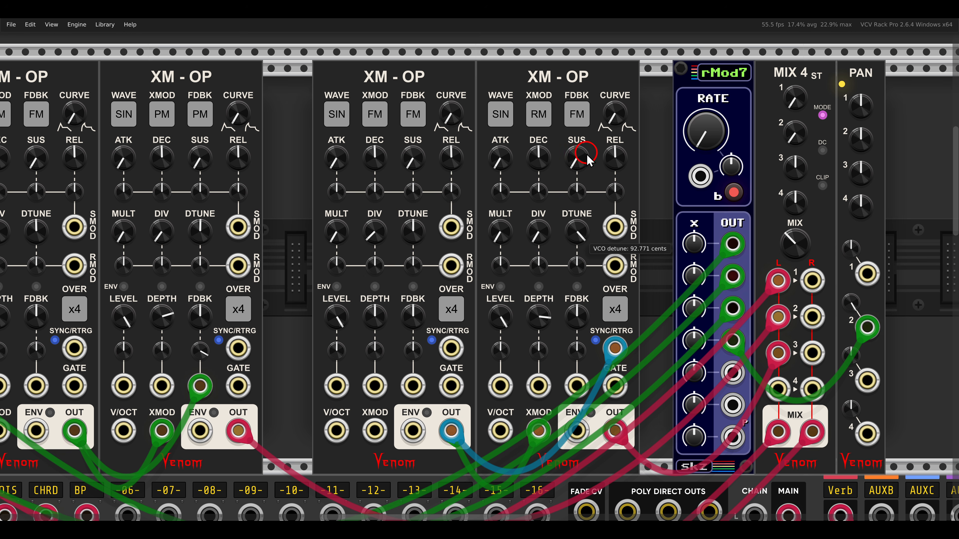
drag(587, 160, 594, 224)
drag(612, 320, 598, 258)
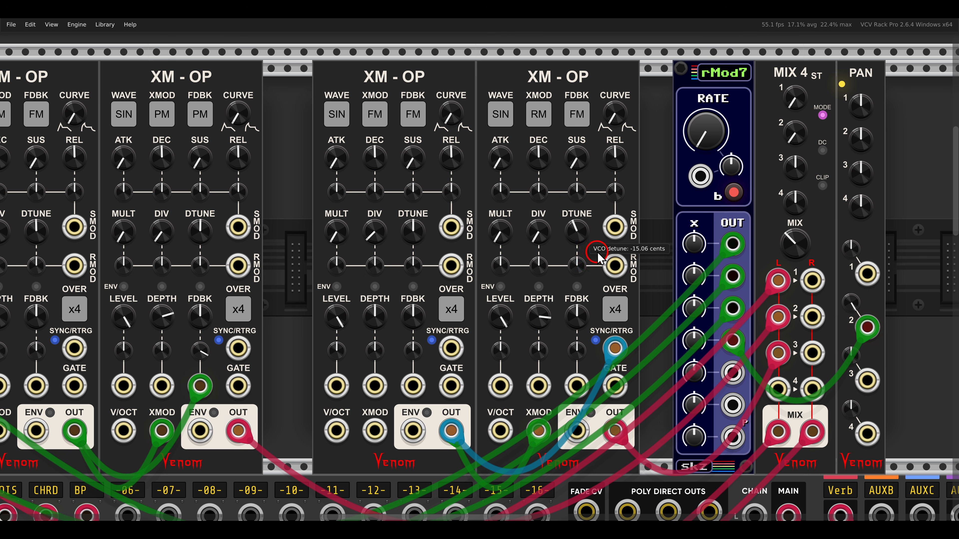
drag(593, 203, 596, 146)
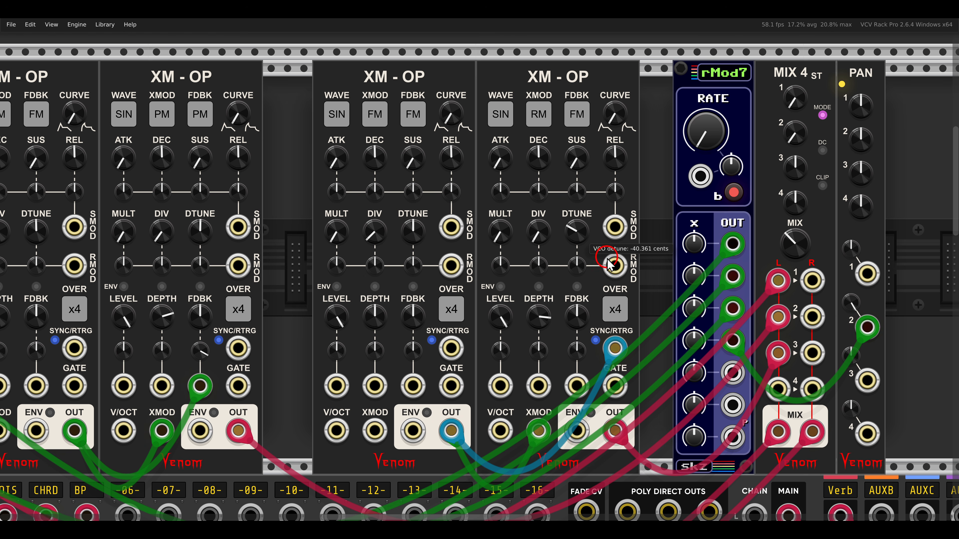
drag(610, 264, 593, 221)
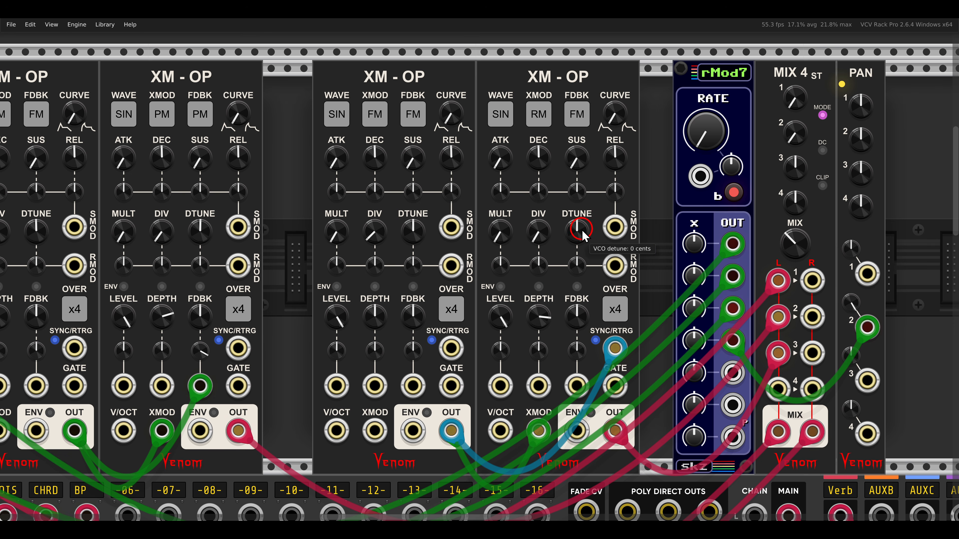
Reset the right XM-OP's X-Mod depth and modulate it from rMod7's fifth OUT, feeding the sixth OUT into RMOD to modulate detune.
double_click(539, 317)
drag(733, 372, 537, 383)
drag(732, 405, 576, 238)
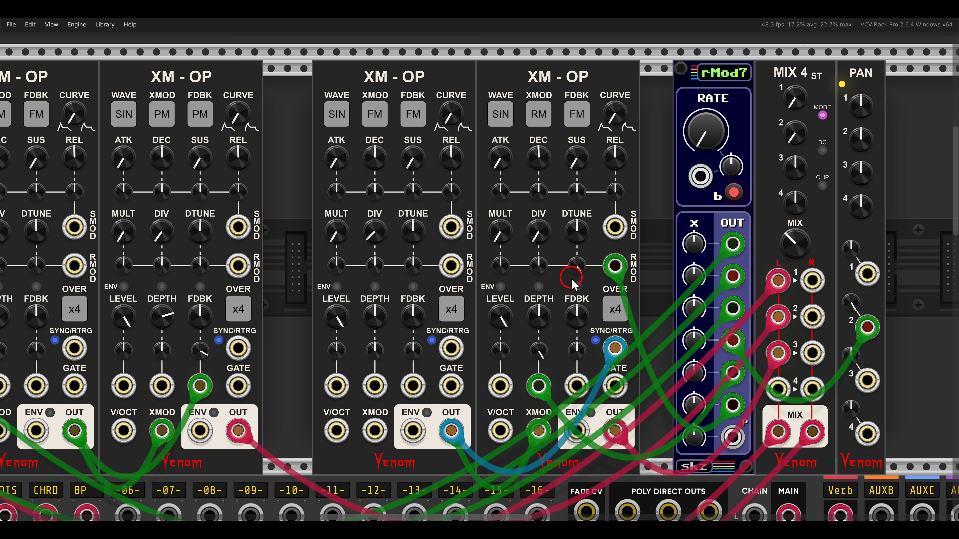
Make room between rMod7 and MIX 4 and place an Electric Ensemble module there.
scroll(577, 254, down, 2)
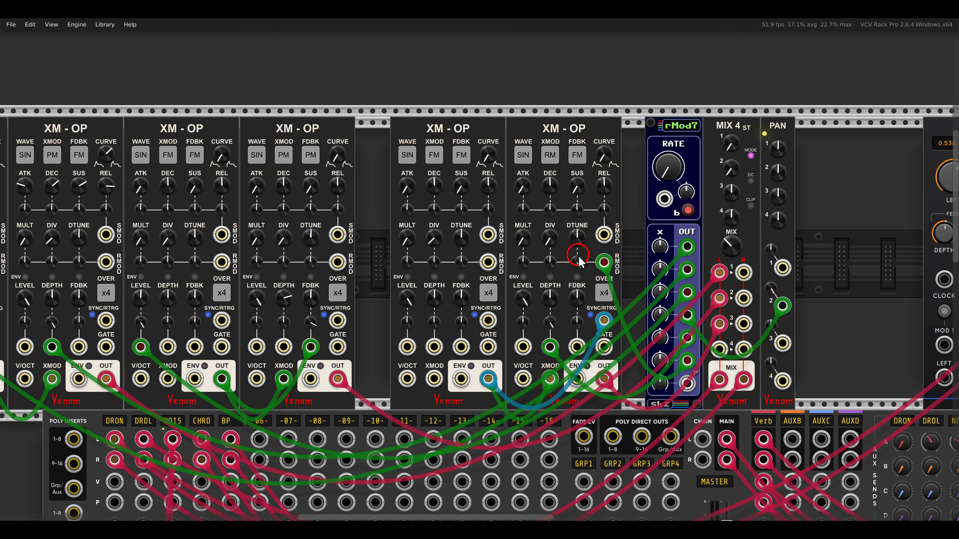
drag(596, 255, 458, 252)
drag(544, 144, 374, 141)
right_click(453, 172)
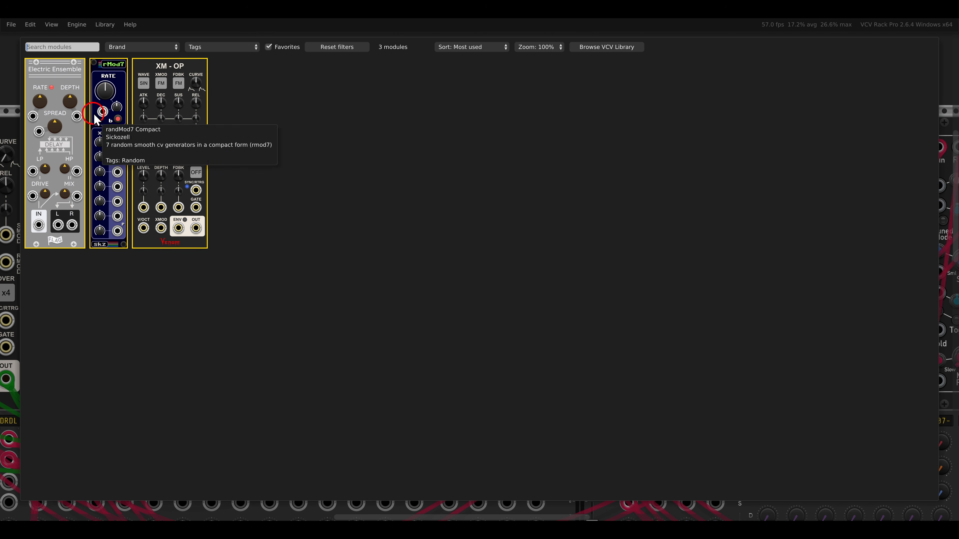
drag(72, 79, 508, 168)
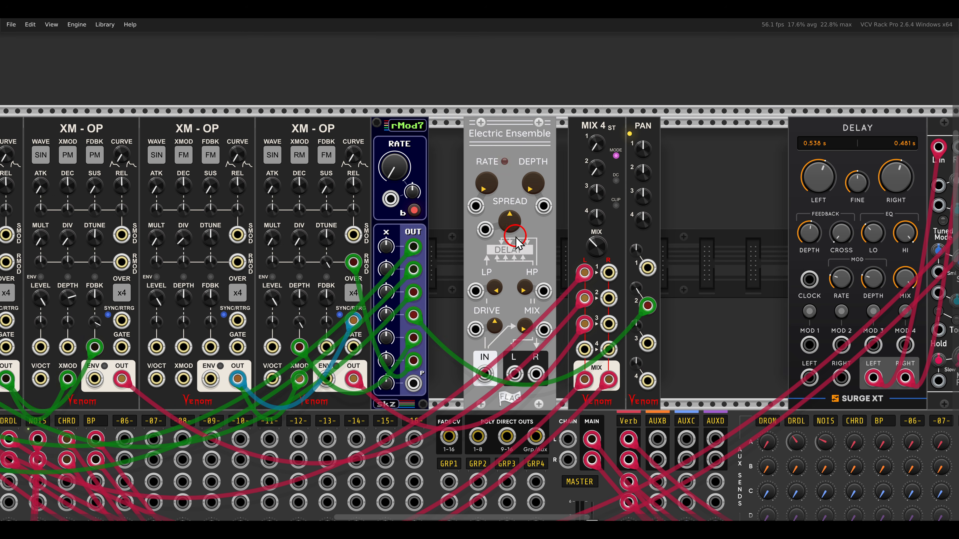
Route the third pair's OUT through Electric Ensemble into MIX 4's left and right channel 3 inputs, raising the effect's mix and drive.
scroll(510, 245, up, 1)
drag(585, 324, 542, 390)
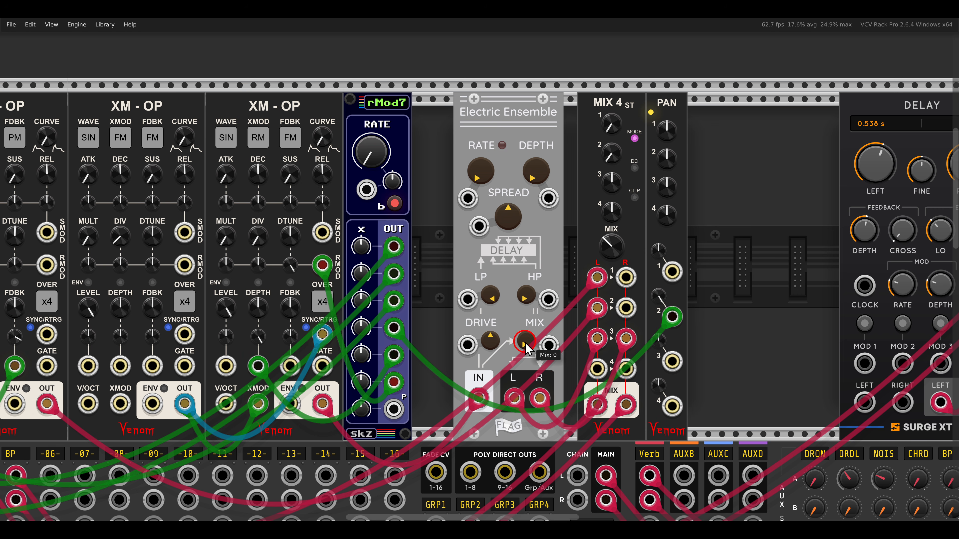
drag(524, 341, 502, 131)
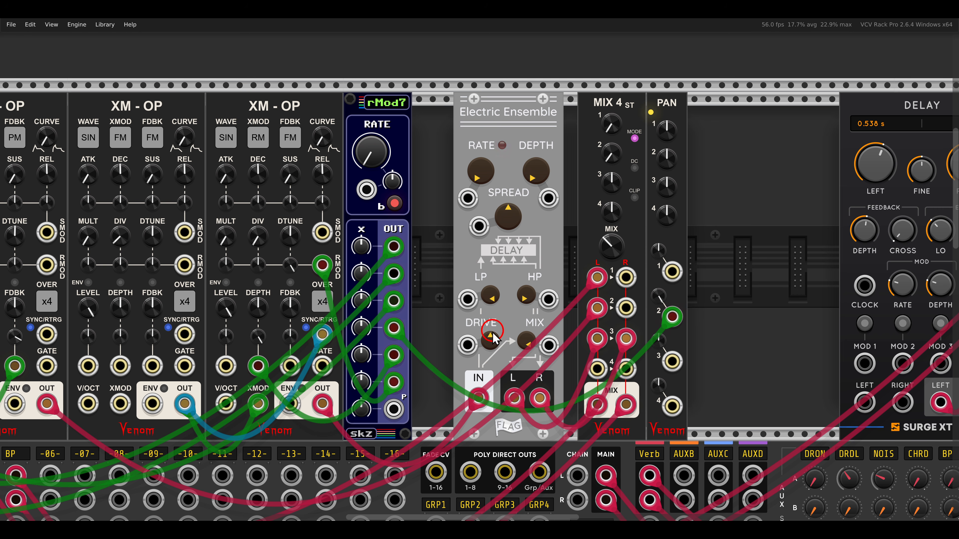
drag(490, 342, 506, 269)
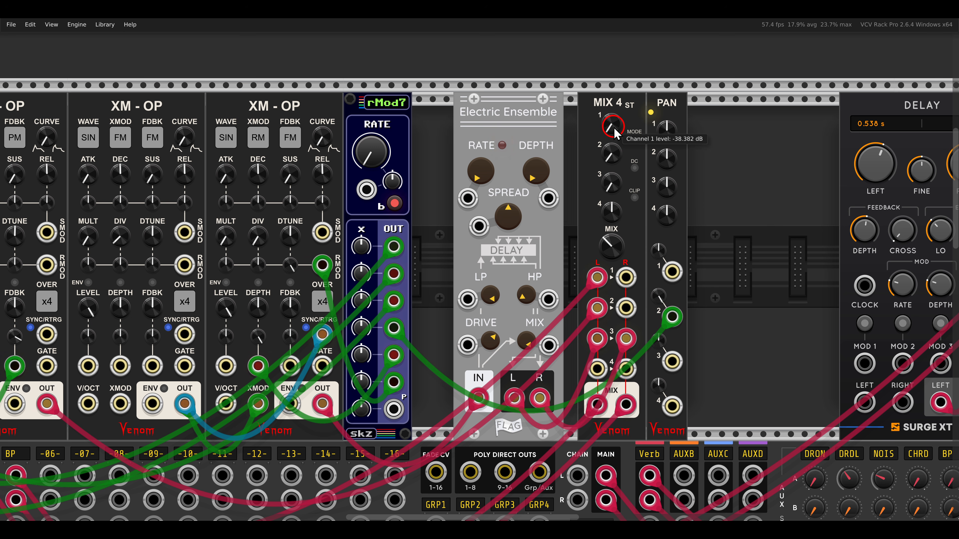
Raise MIX 4's channel 1 and 2 levels and set channel 3 to about -6.8 dB to blend all three drones.
drag(612, 142, 606, 123)
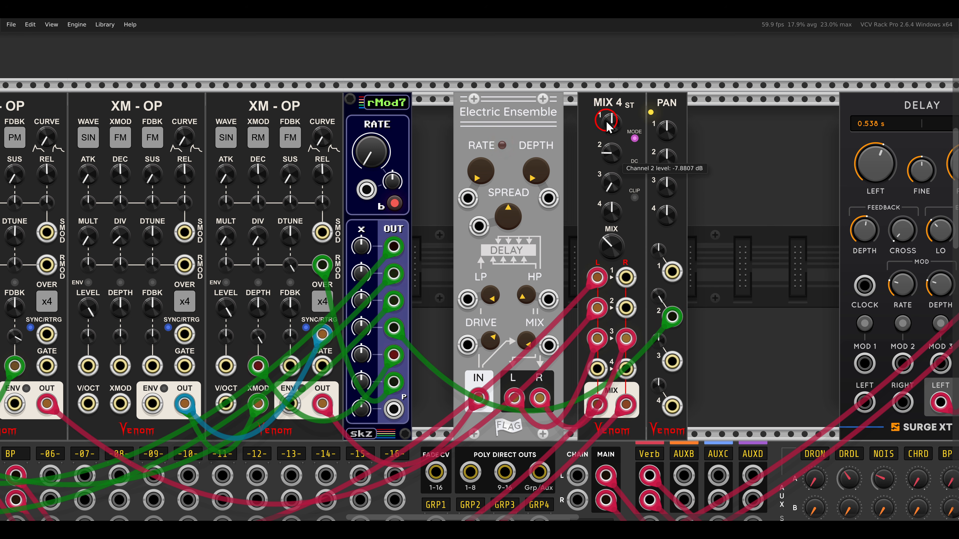
mouse_move(613, 171)
mouse_down()
mouse_move(612, 159)
mouse_move(615, 185)
mouse_up()
click(609, 181)
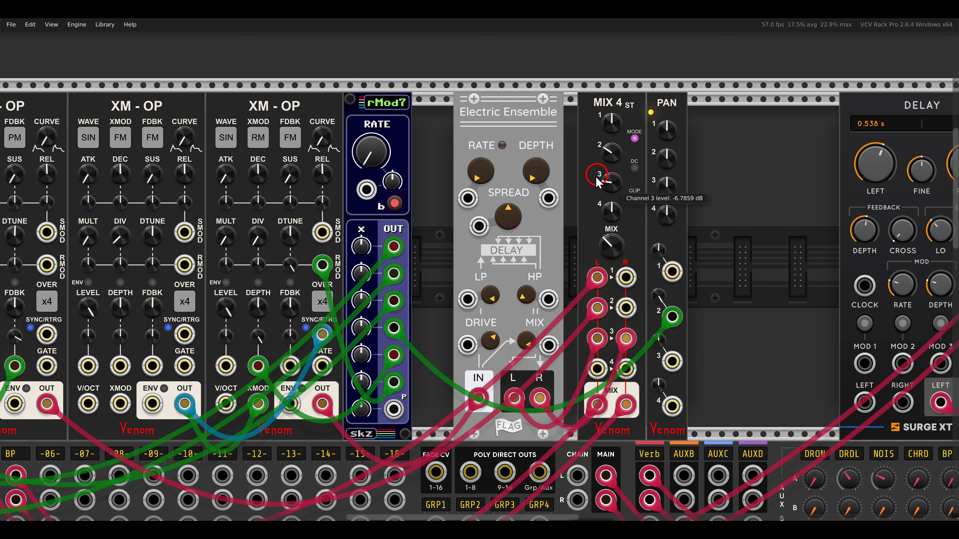
Patch MIX 4's left and right mix outputs into the Surge XT Delay's left and right inputs.
scroll(595, 183, down, 2)
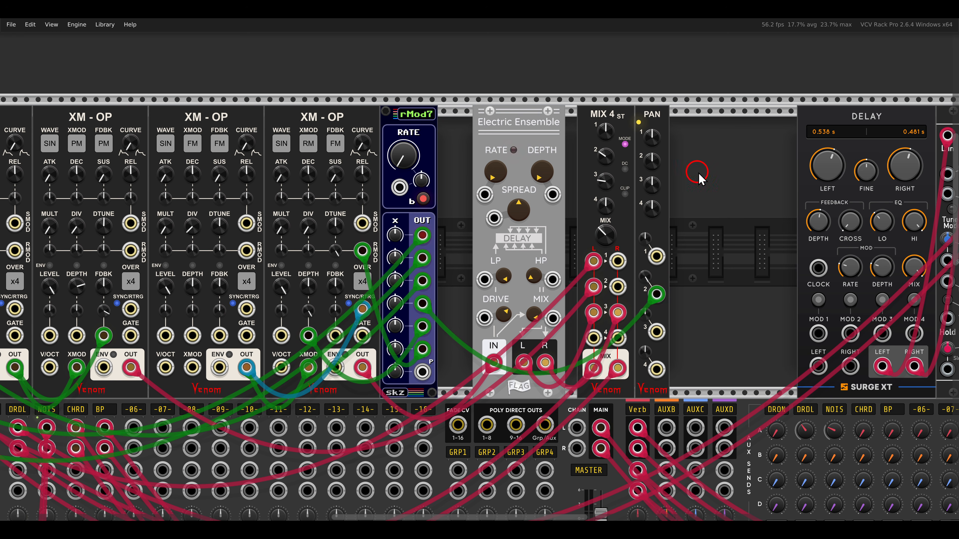
drag(699, 178, 433, 178)
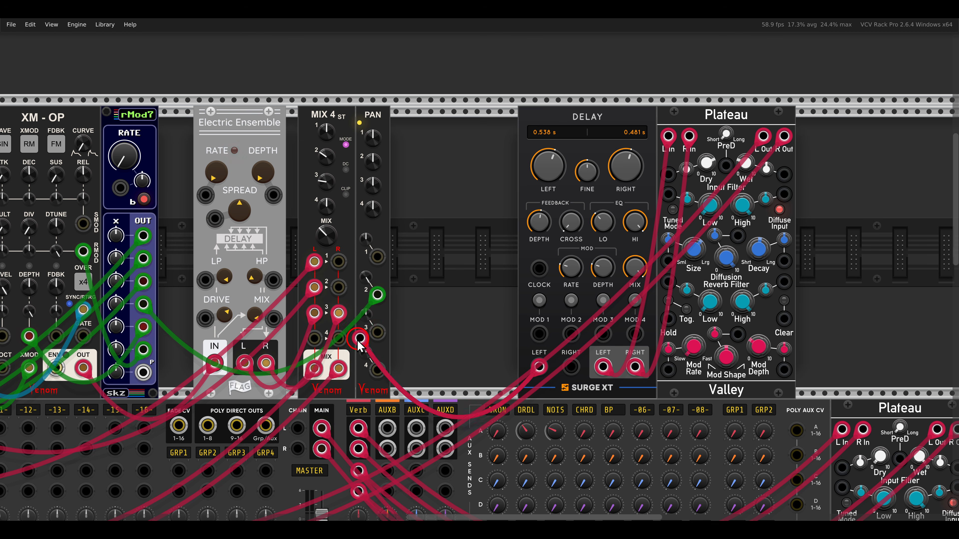
drag(538, 366, 492, 334)
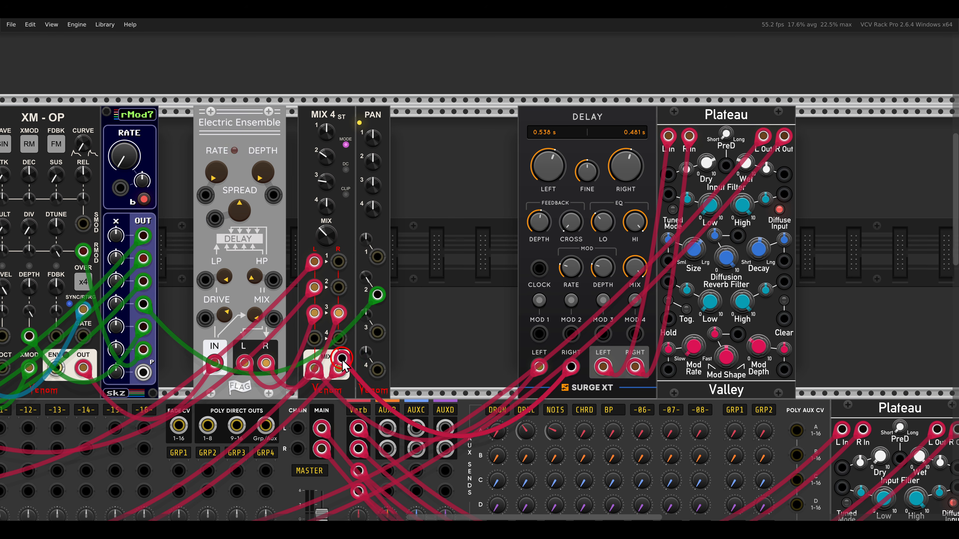
drag(342, 363, 379, 350)
drag(471, 175, 644, 133)
click(346, 160)
scroll(280, 163, down, 1)
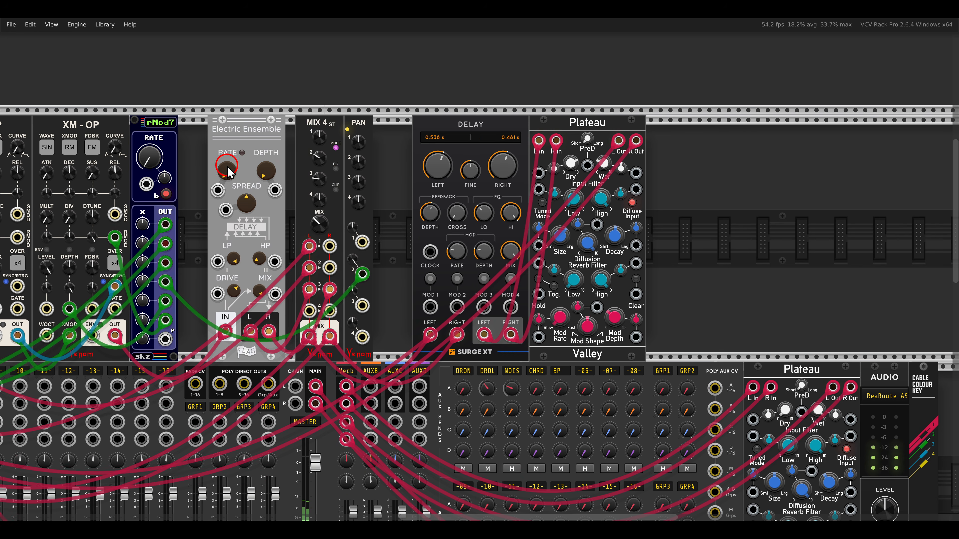
Unmute the Noise Plethora, VCO UNIT and Tangents filter voices in the row below the mixer.
drag(227, 167, 590, 166)
scroll(589, 171, down, 1)
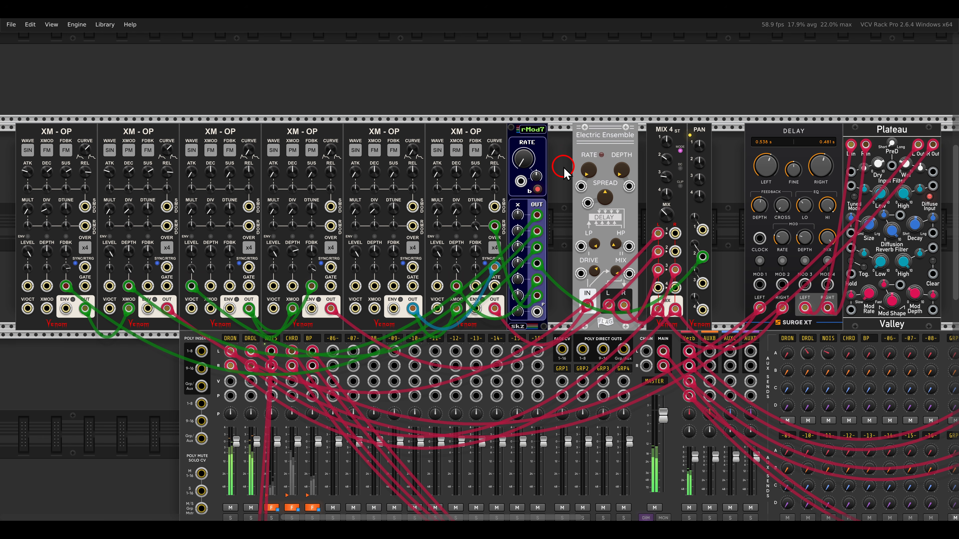
drag(554, 340, 554, 120)
drag(248, 340, 595, 173)
scroll(490, 215, up, 2)
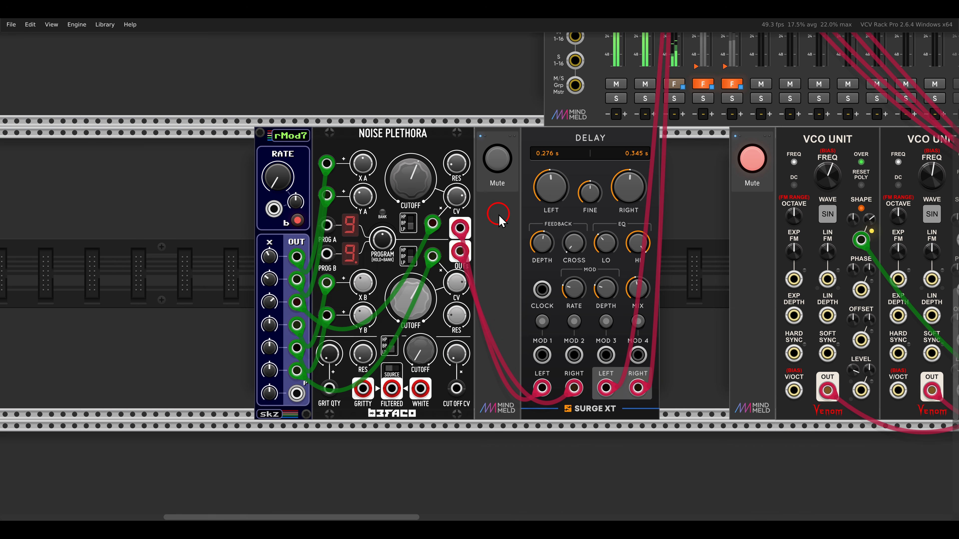
drag(699, 227, 305, 224)
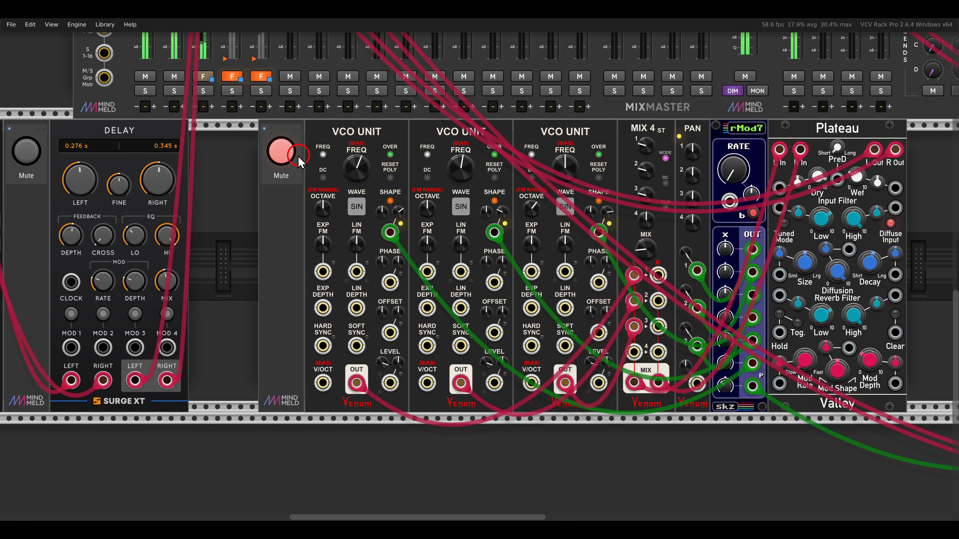
scroll(315, 191, down, 2)
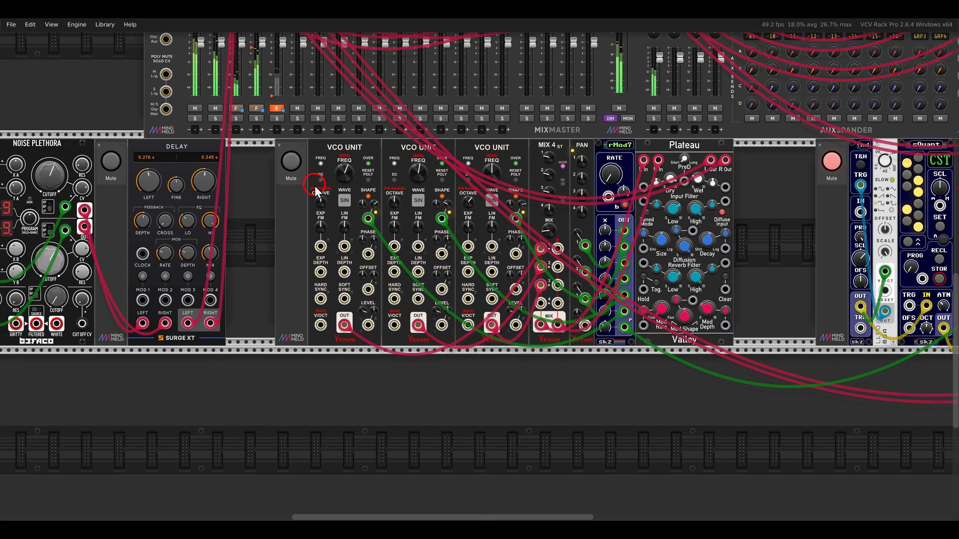
drag(736, 230, 296, 233)
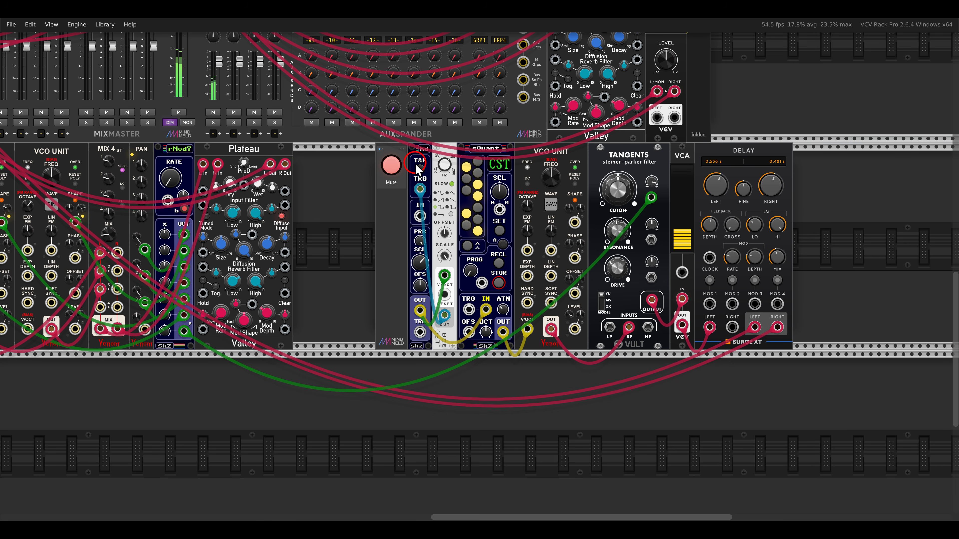
scroll(335, 191, down, 2)
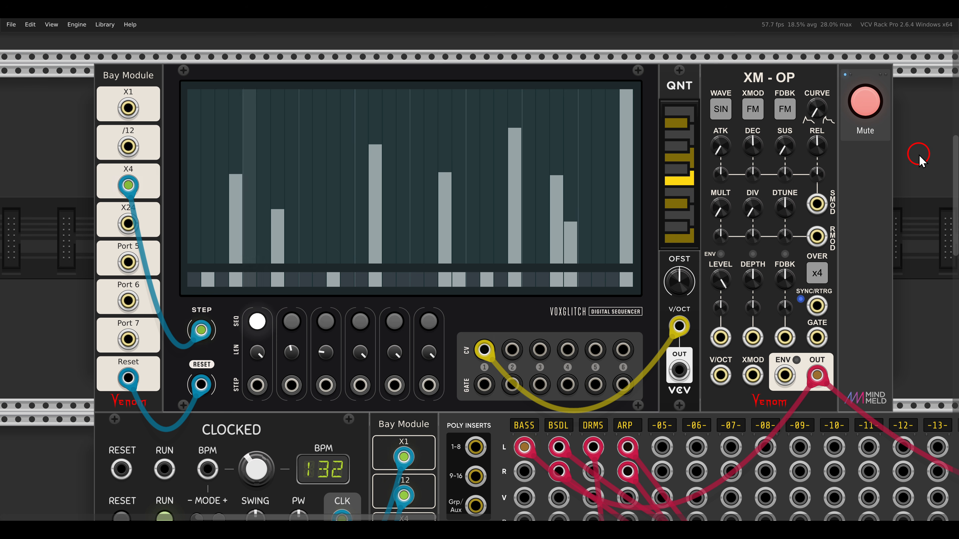
Unmute the XM-OP voice above the BASS mixer channel and turn on its level envelope.
click(868, 103)
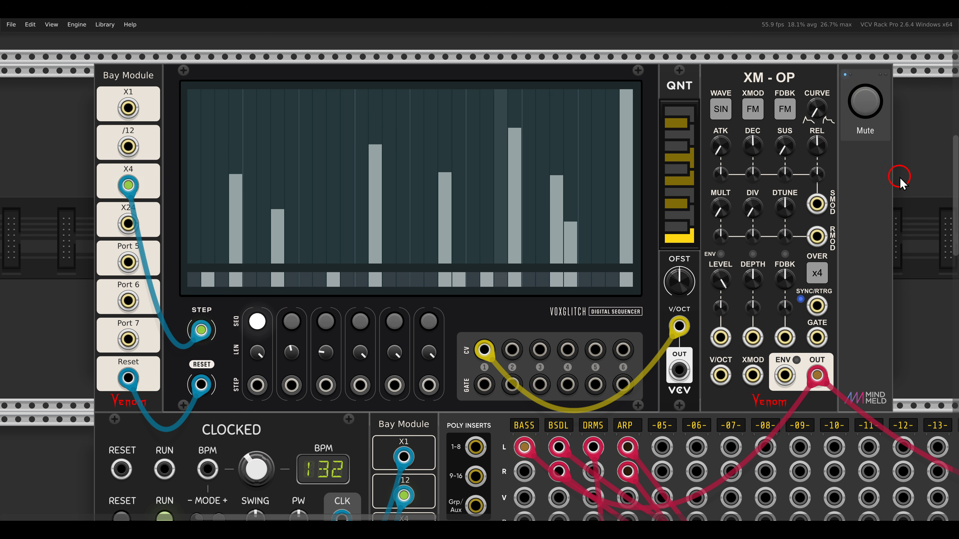
drag(901, 183, 865, 176)
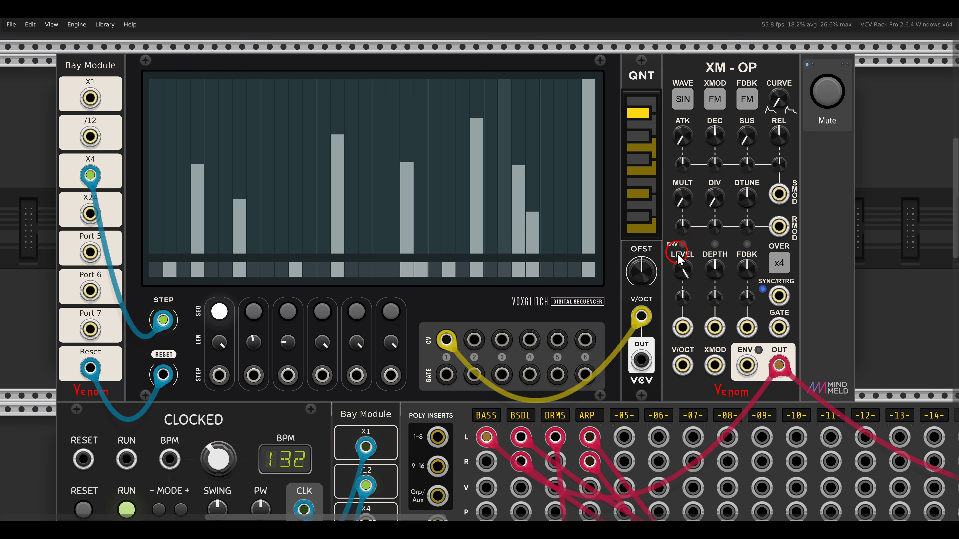
click(682, 244)
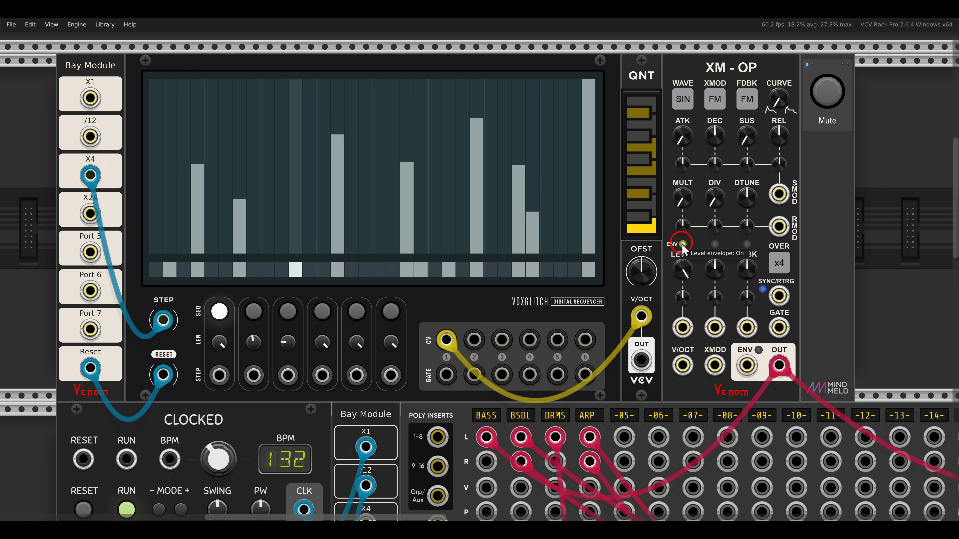
Patch the Digital Sequencer's gate 1 into XM-OP's GATE and the QNT quantizer's OUT into its V/OCT.
click(288, 312)
drag(446, 376, 779, 328)
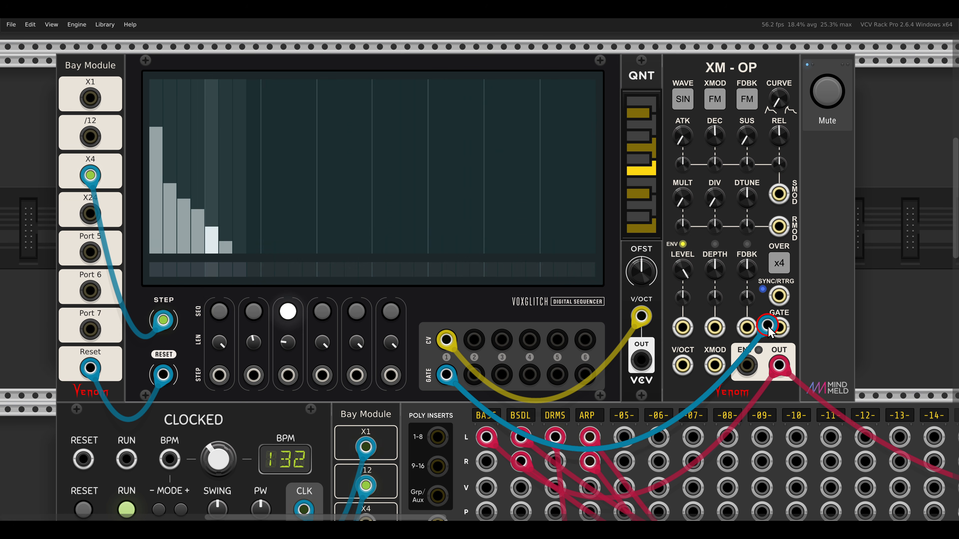
click(220, 312)
drag(641, 360, 685, 370)
key(1)
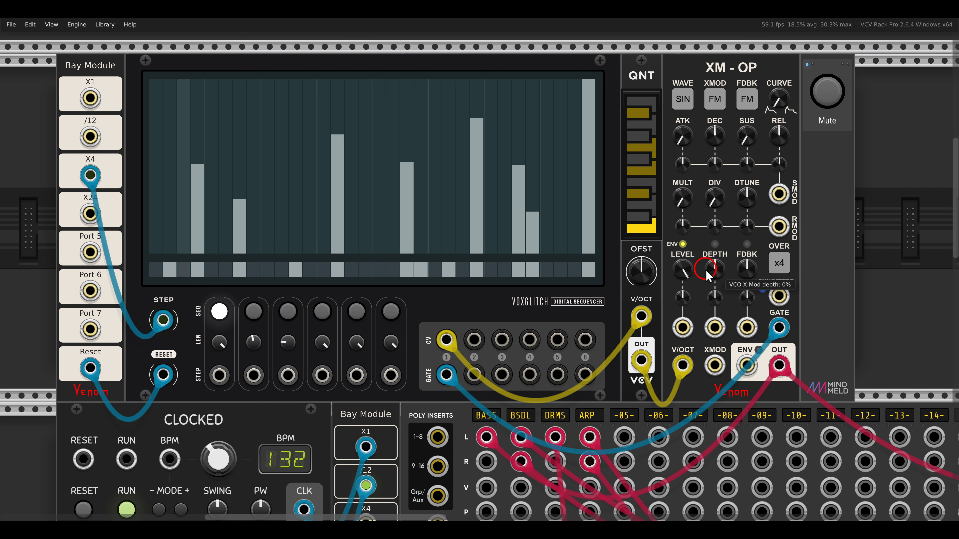
Set XM-OP's frequency divisor to 4.
scroll(703, 253, up, 3)
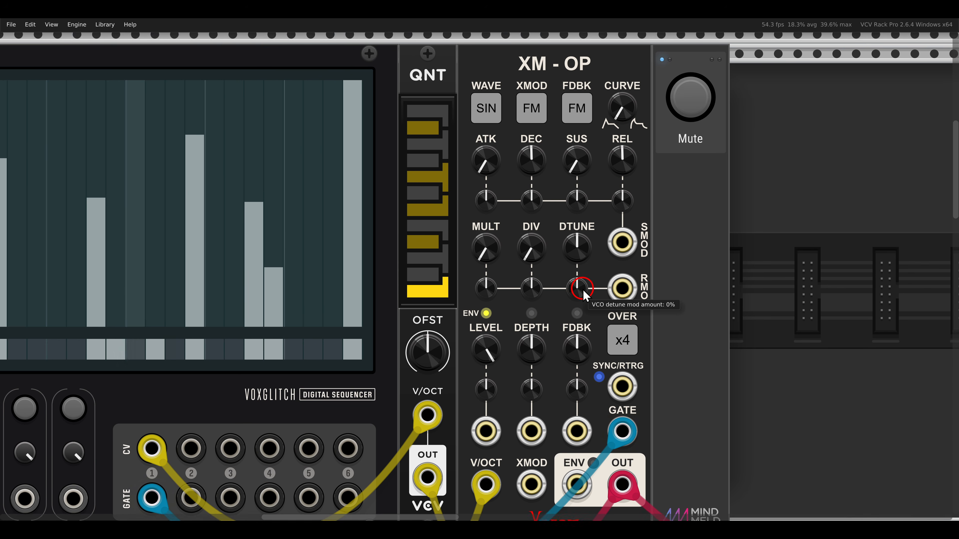
scroll(584, 294, down, 2)
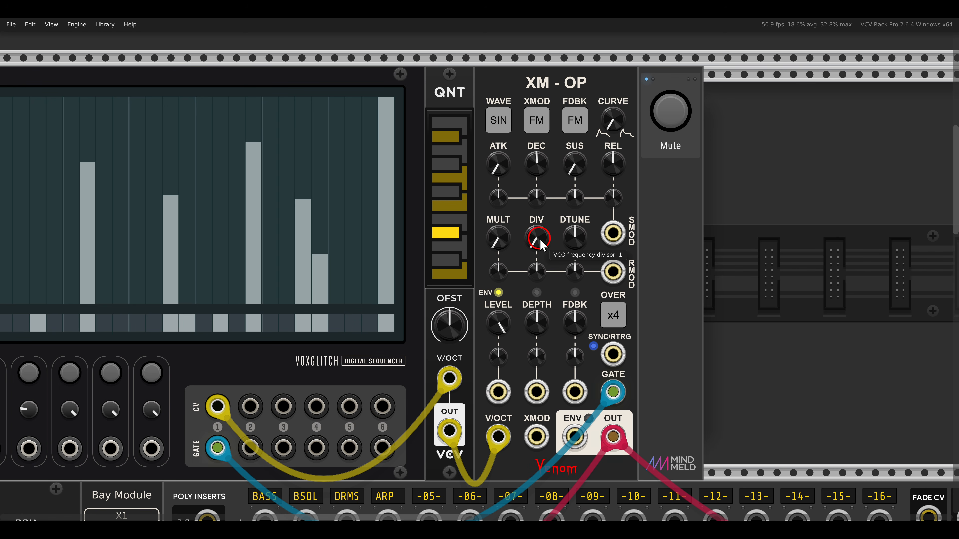
drag(542, 246, 543, 238)
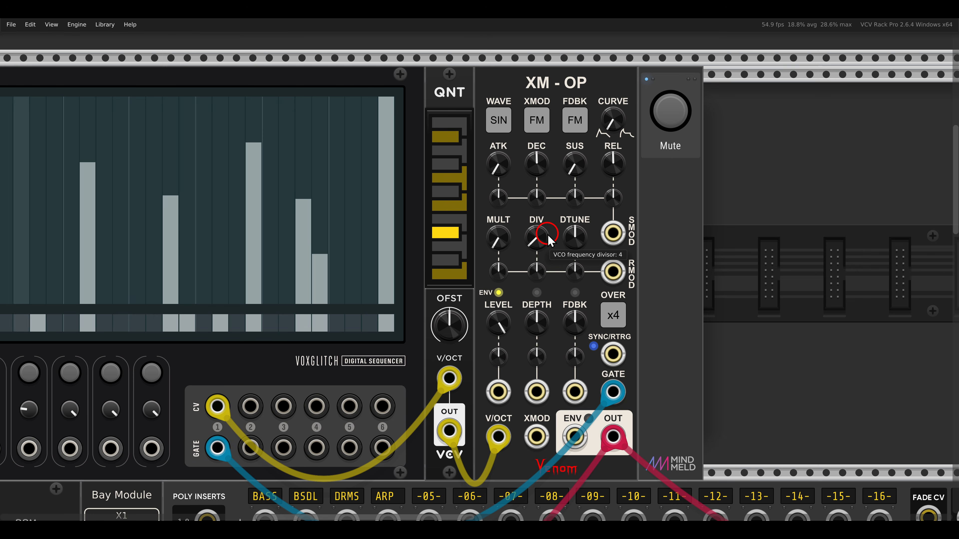
Make room between QNT and XM-OP and place a duplicate of XM-OP there with its cables.
scroll(548, 240, down, 2)
drag(602, 193, 675, 159)
click(533, 172)
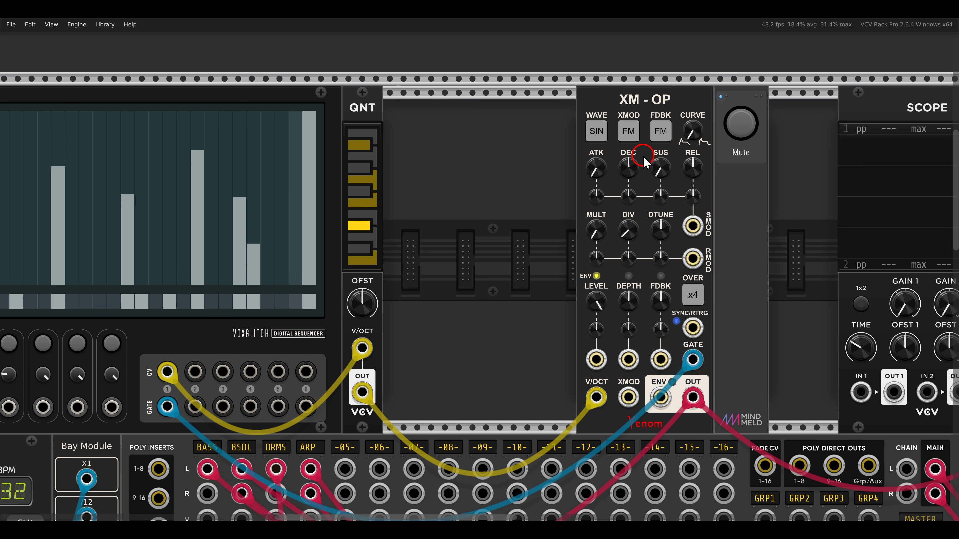
key(ctrl+shift+d)
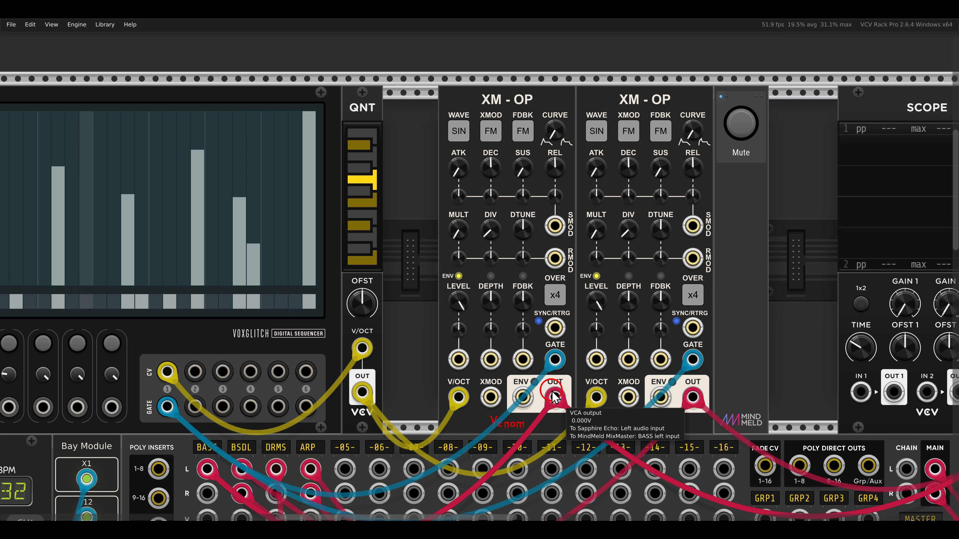
Repatch the left XM-OP's OUT solely into the right one's XMOD input and raise the right's X-Mod depth.
mouse_move(558, 396)
mouse_down()
mouse_move(558, 382)
mouse_move(629, 396)
mouse_up()
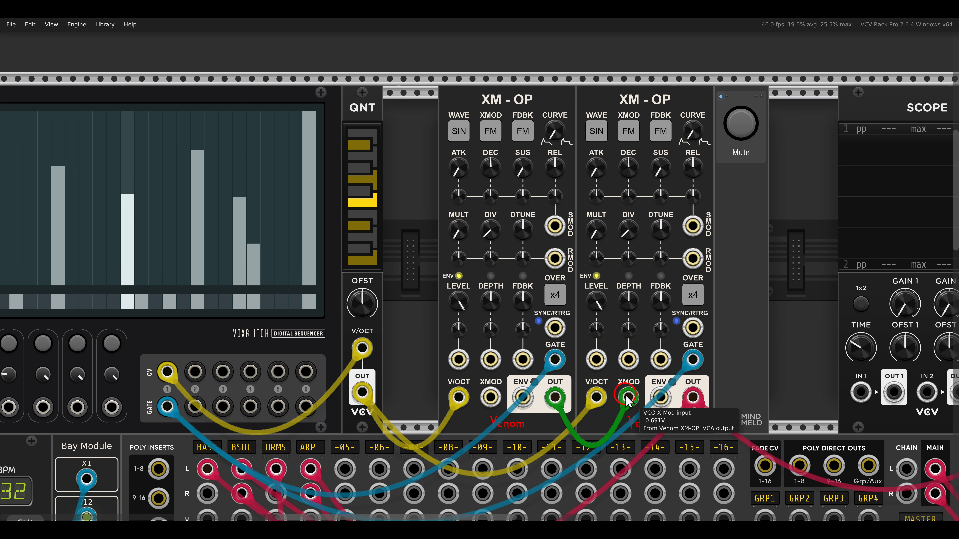
click(630, 312)
mouse_move(631, 318)
mouse_down()
mouse_move(622, 286)
mouse_move(628, 303)
mouse_up()
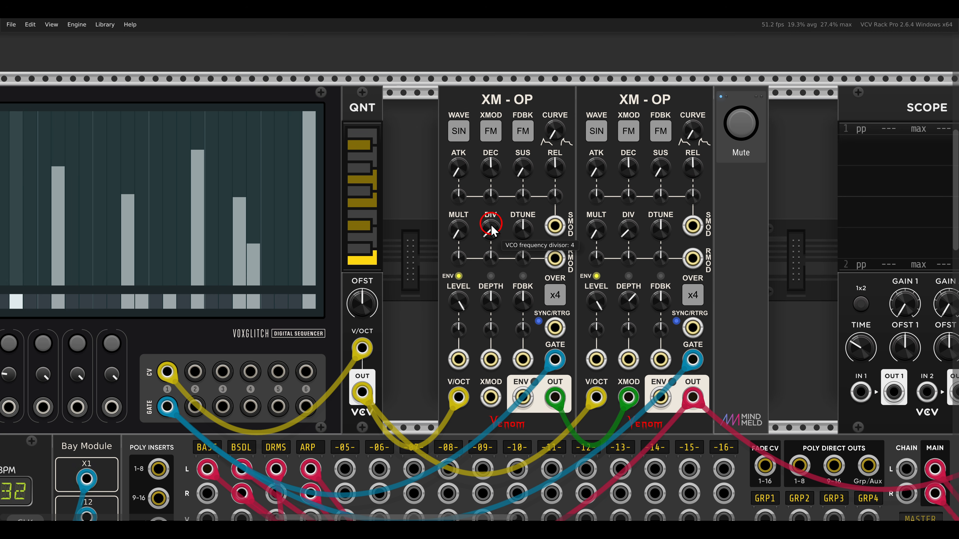
Set the left XM-OP's frequency divisor to 3 and lengthen the right one's envelope release time.
drag(492, 229, 490, 242)
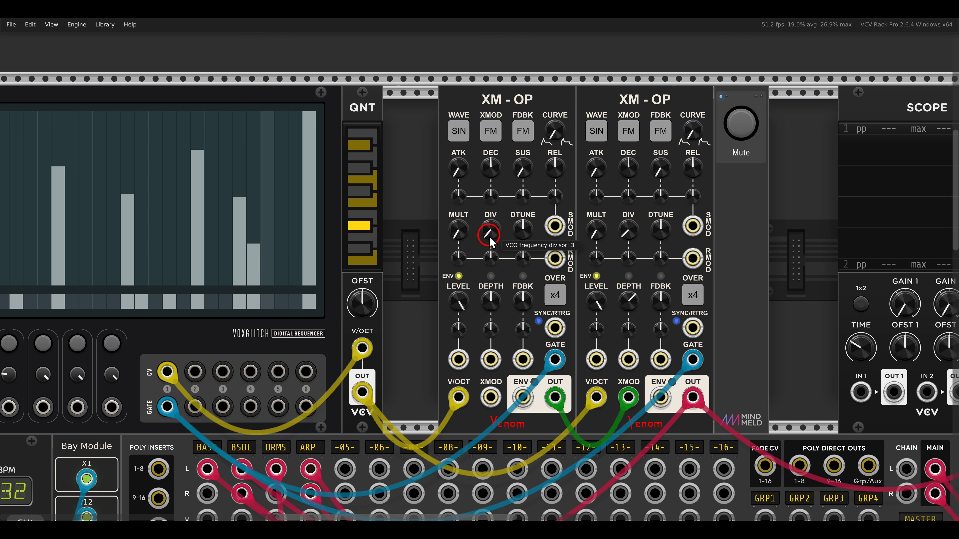
mouse_move(630, 310)
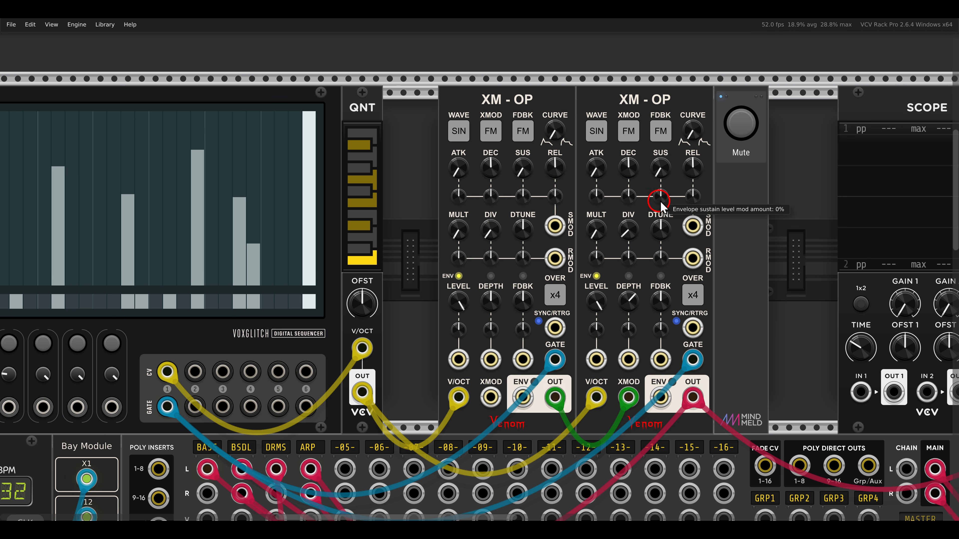
mouse_move(692, 175)
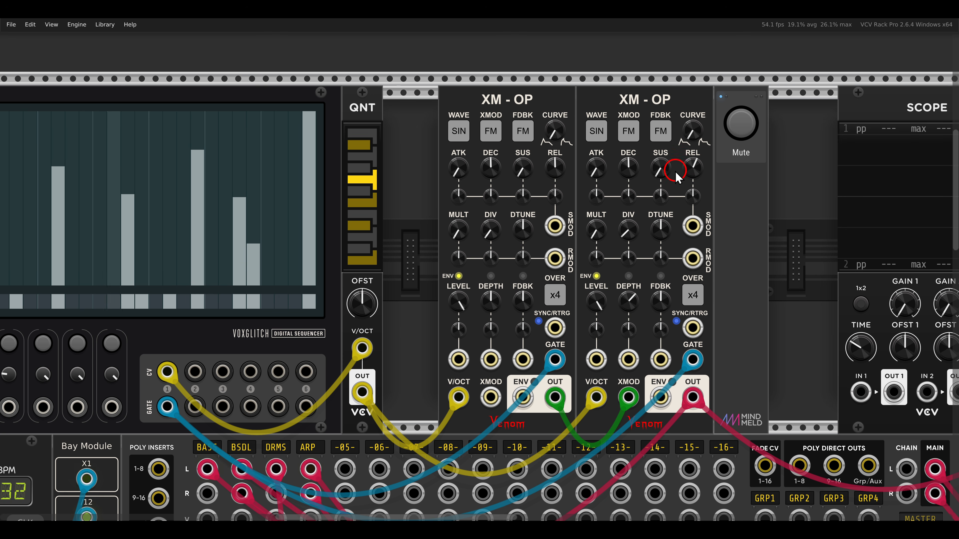
Raise the left XM-OP's envelope curve and set the right one's X-Mod depth to about 26.5%.
click(560, 139)
click(556, 132)
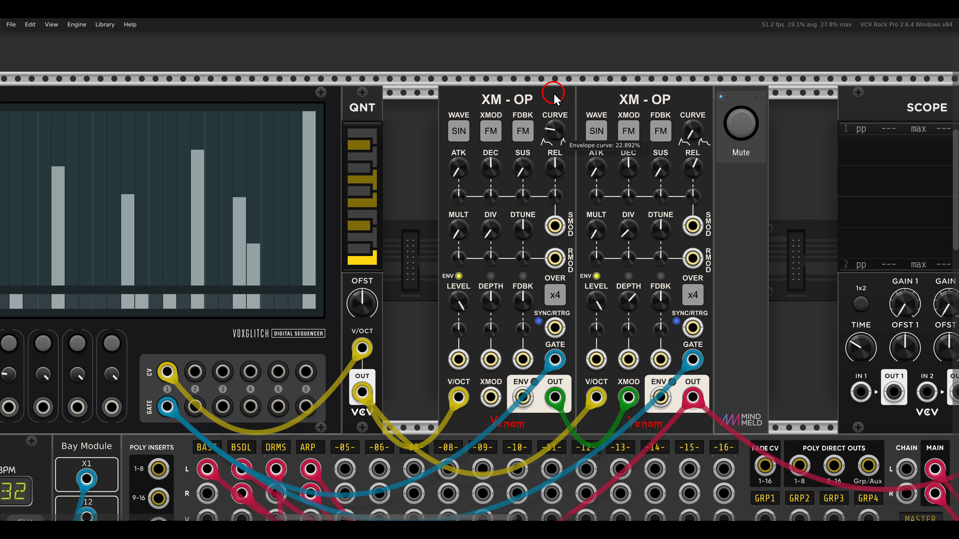
drag(554, 138, 548, 103)
click(616, 311)
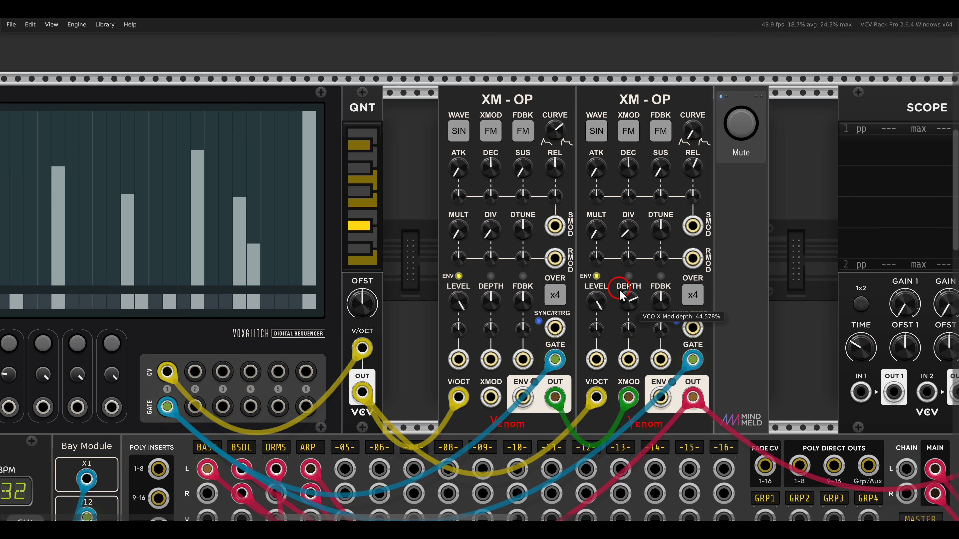
mouse_move(621, 296)
mouse_down()
mouse_move(629, 302)
mouse_move(625, 289)
mouse_move(628, 303)
mouse_up()
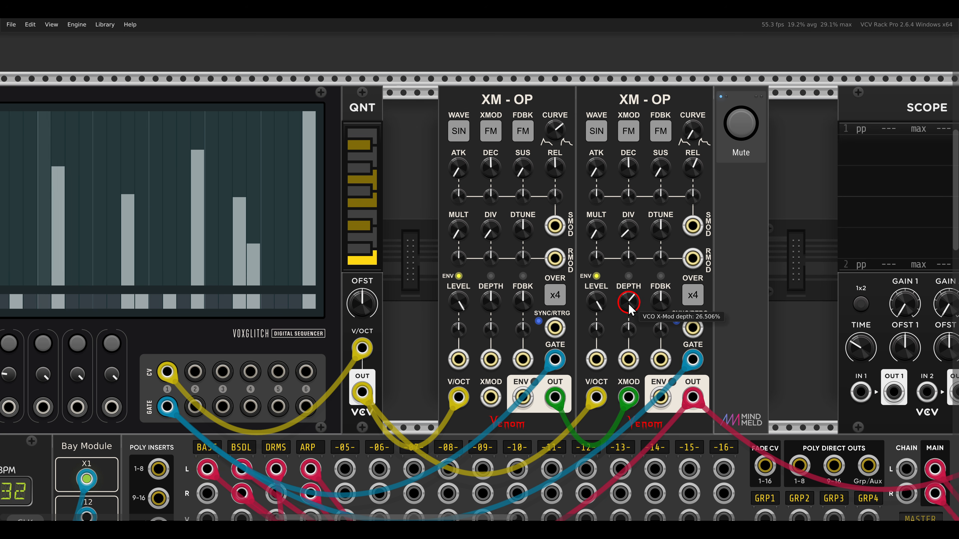
Patch the Digital Sequencer's CV output 2 into the right XM-OP's X-Mod depth CV input.
drag(280, 368, 445, 361)
click(151, 344)
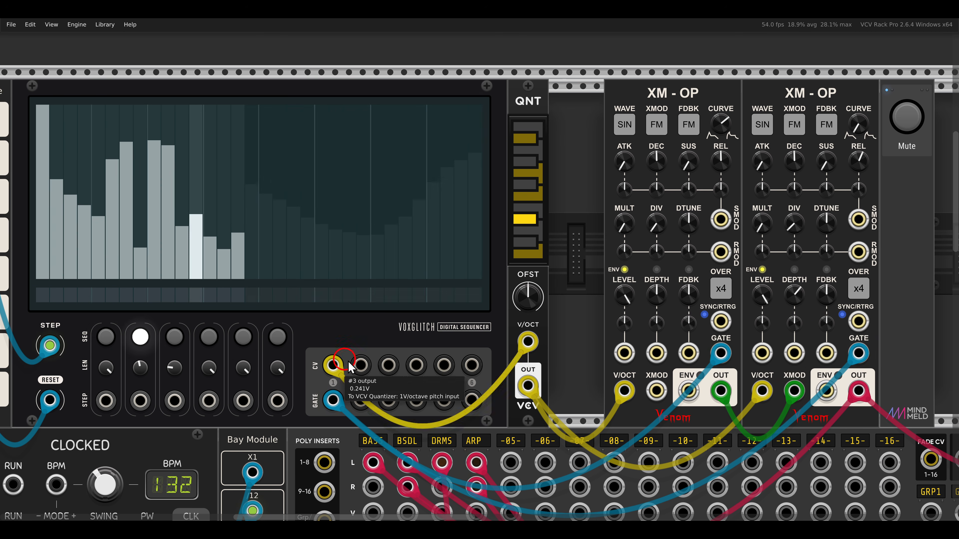
drag(361, 365, 795, 353)
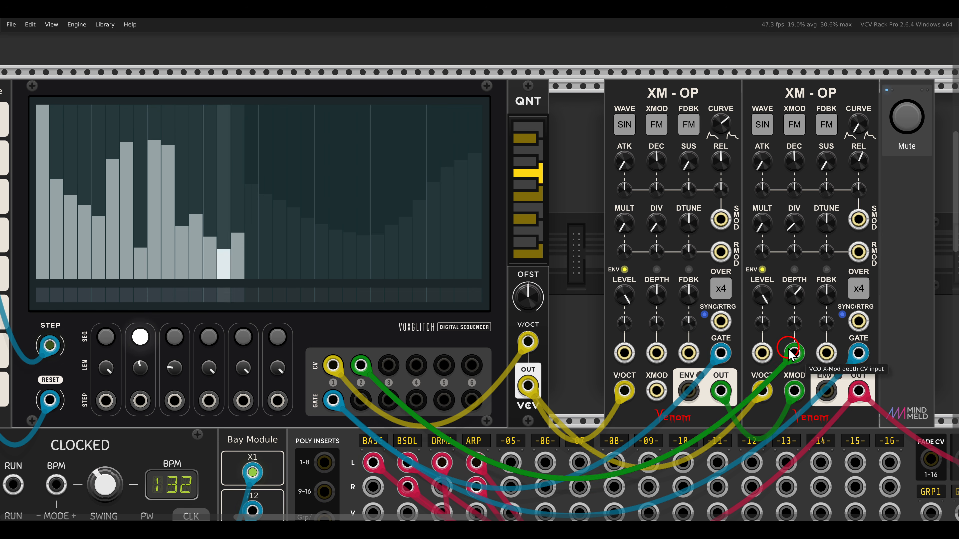
click(655, 225)
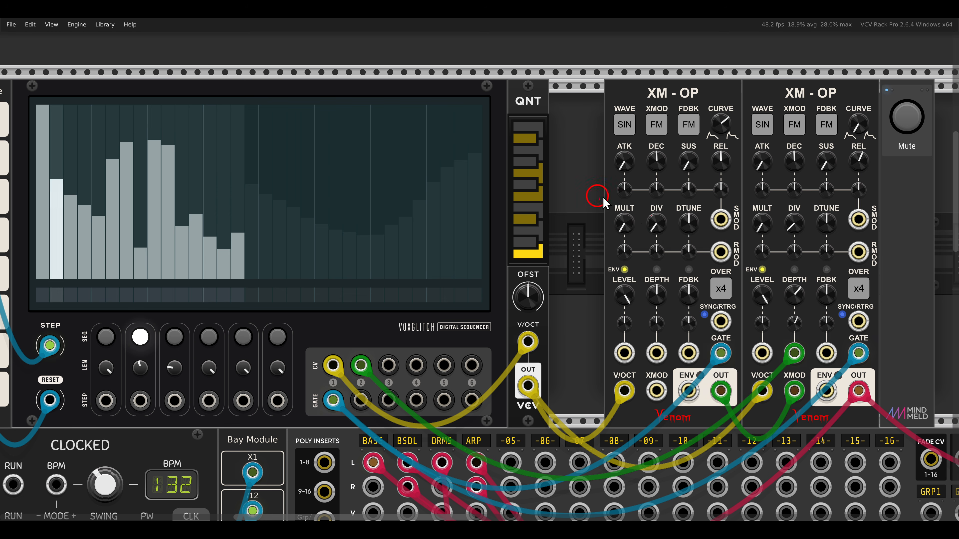
Move both XM-OPs and the Mute module against QNT, then raise the right XM-OP's X-Mod depth modulation and lower its base depth.
drag(600, 202, 846, 197)
click(886, 185)
drag(747, 338, 733, 308)
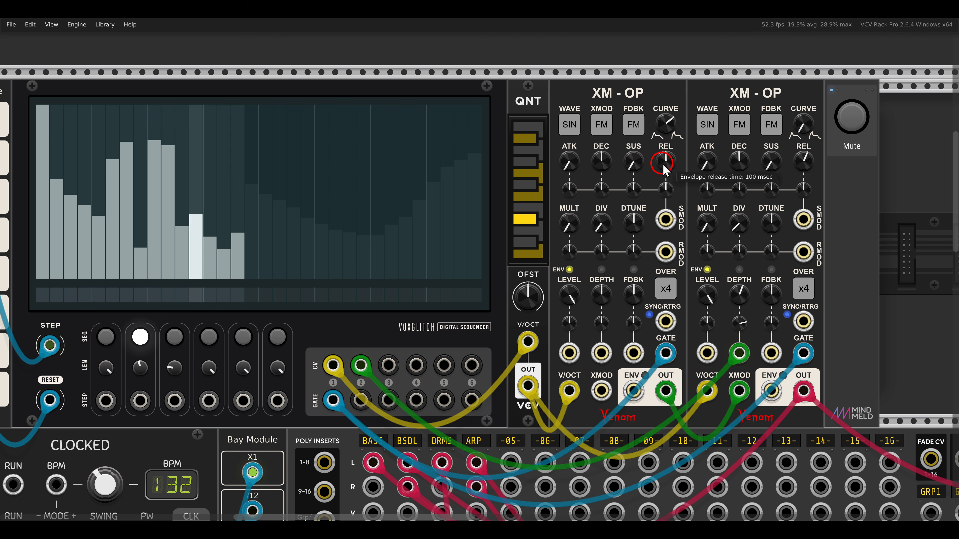
Shorten the left XM-OP's envelope release and modulate it from sequencer CV output 3 through SMOD at about 77.7%.
mouse_move(666, 161)
mouse_down()
mouse_move(655, 119)
mouse_move(668, 171)
mouse_up()
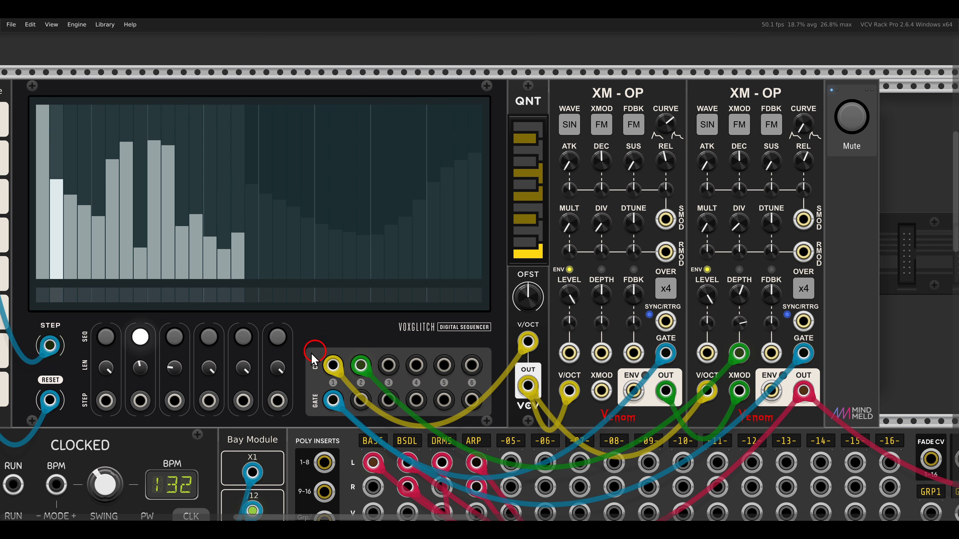
click(174, 337)
drag(388, 366, 665, 192)
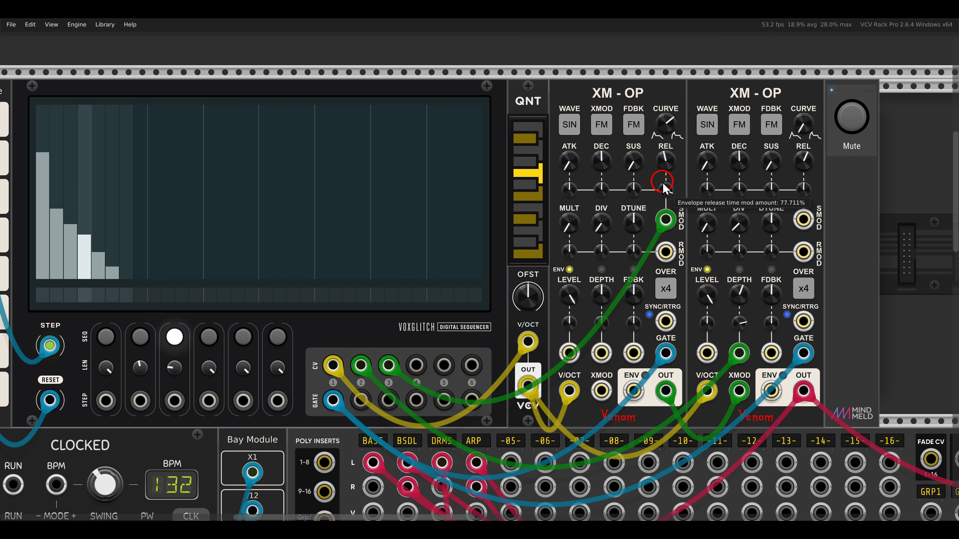
drag(797, 230, 710, 211)
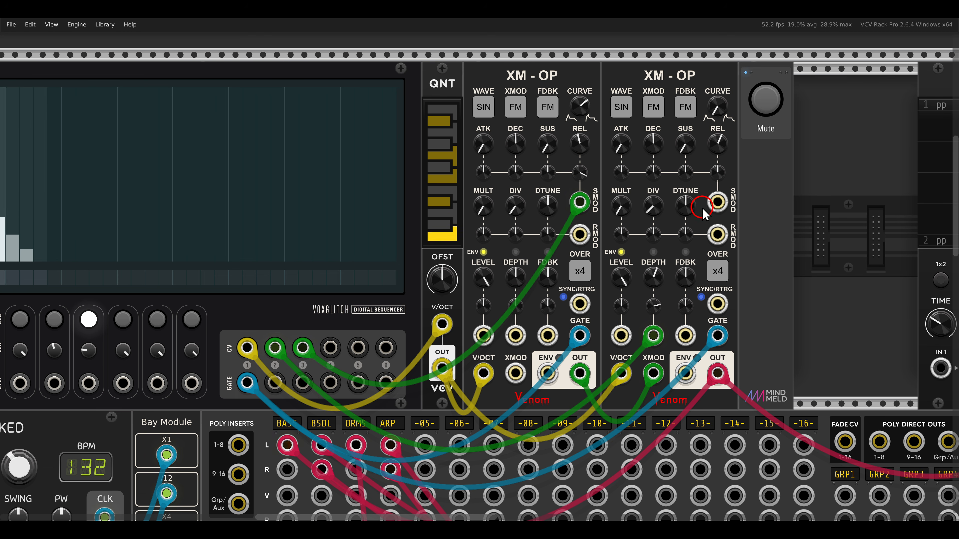
Patch the left XM-OP's ENV output into the Scope's IN 1 and place the Scope directly beside the Mute module.
scroll(578, 354, right, 3)
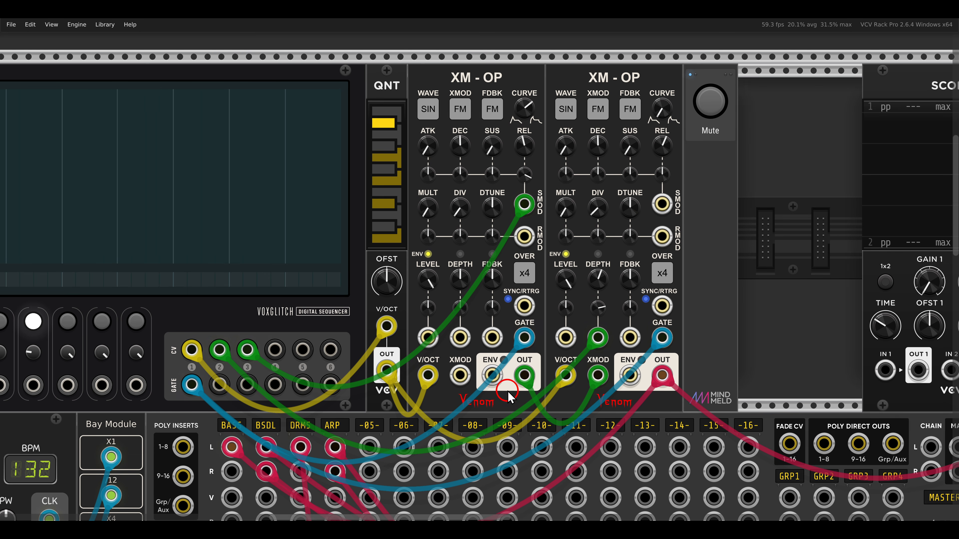
drag(493, 376, 886, 370)
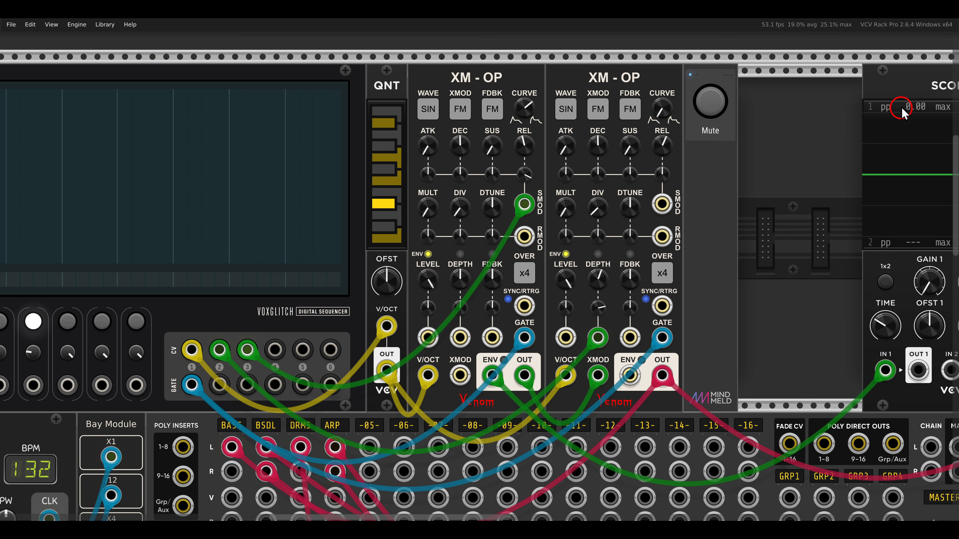
drag(885, 92, 770, 96)
scroll(691, 222, right, 4)
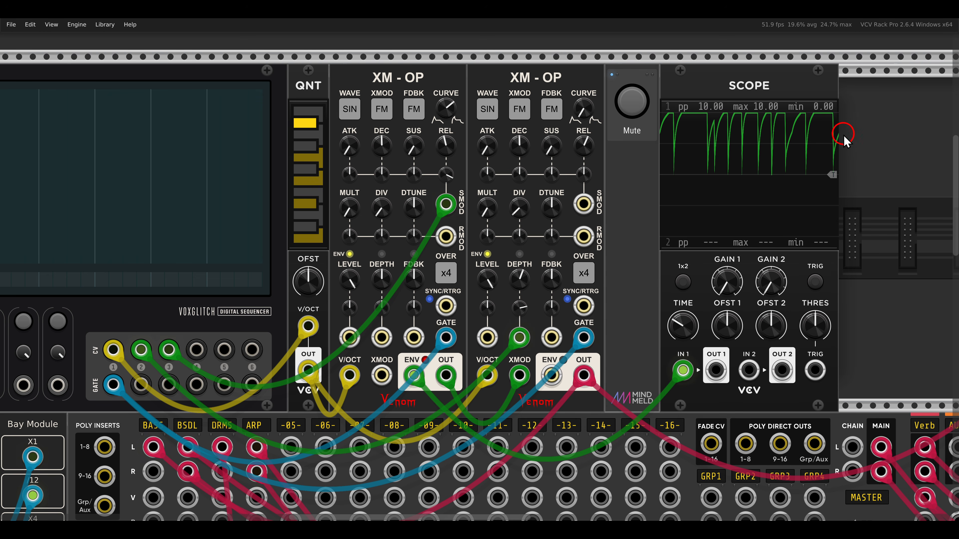
Lower the echo module's level and modulate it with a cable from the Scope's OUT 1 to the LEVEL CV input.
scroll(846, 145, down, 2)
drag(775, 150, 347, 157)
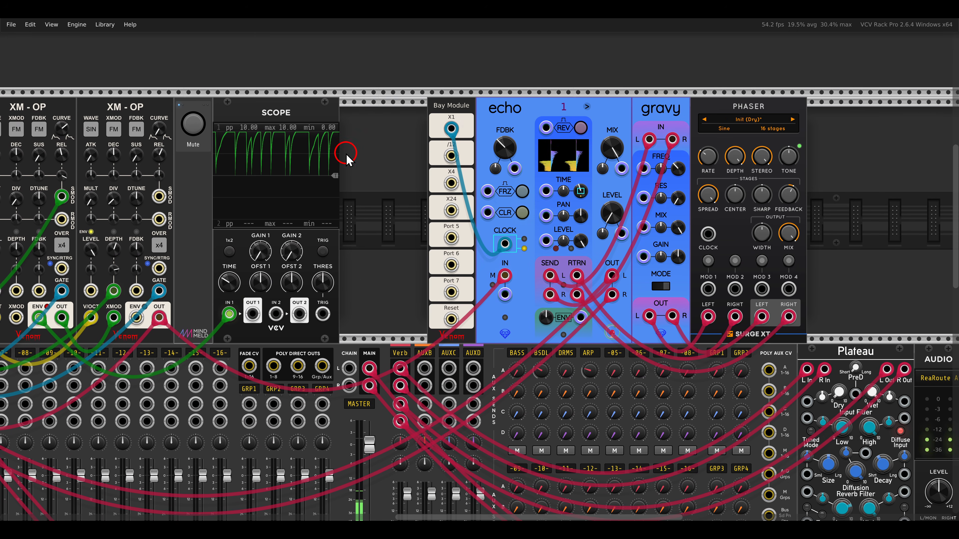
drag(491, 194, 460, 181)
scroll(518, 151, up, 1)
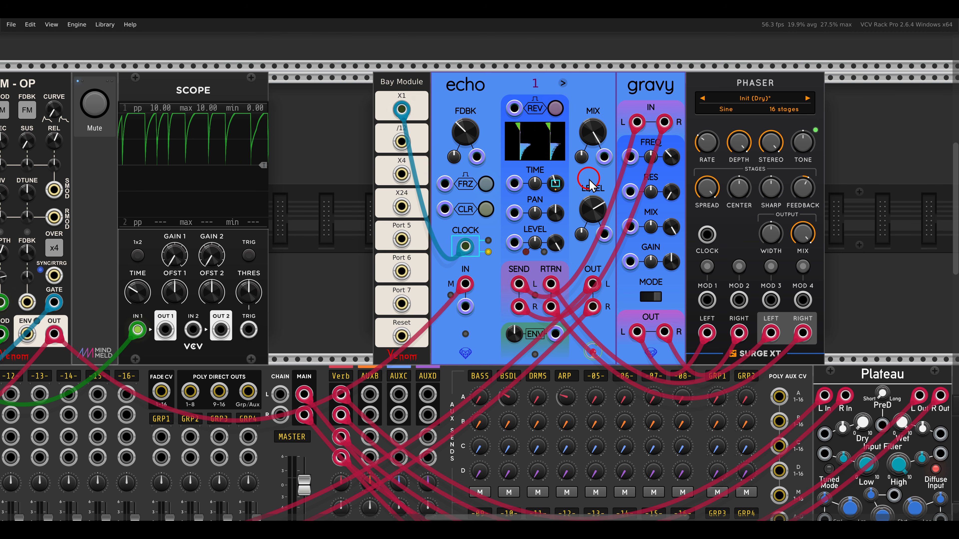
drag(592, 202, 618, 326)
drag(166, 329, 577, 209)
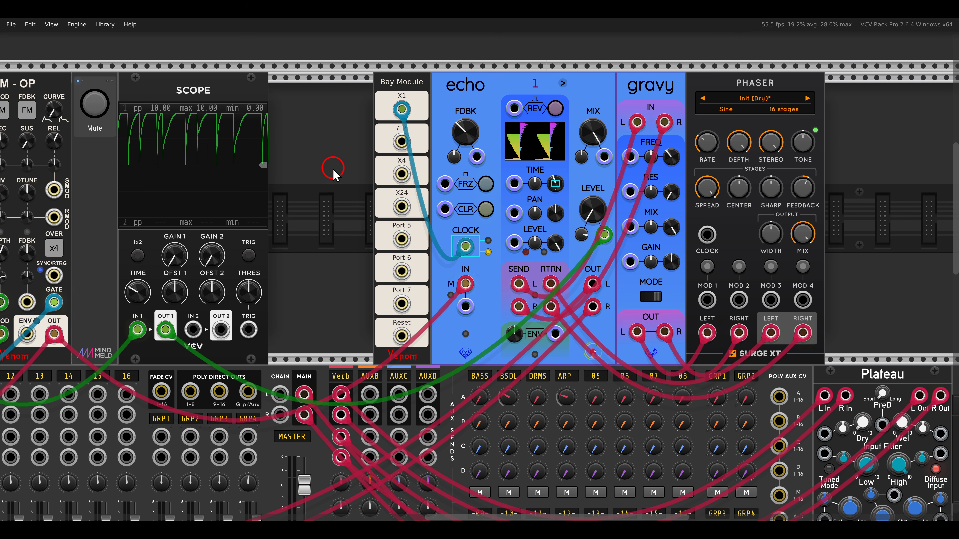
Unmute the OCTA drum voice driven by GATE-SEQ-64.
drag(317, 170, 736, 178)
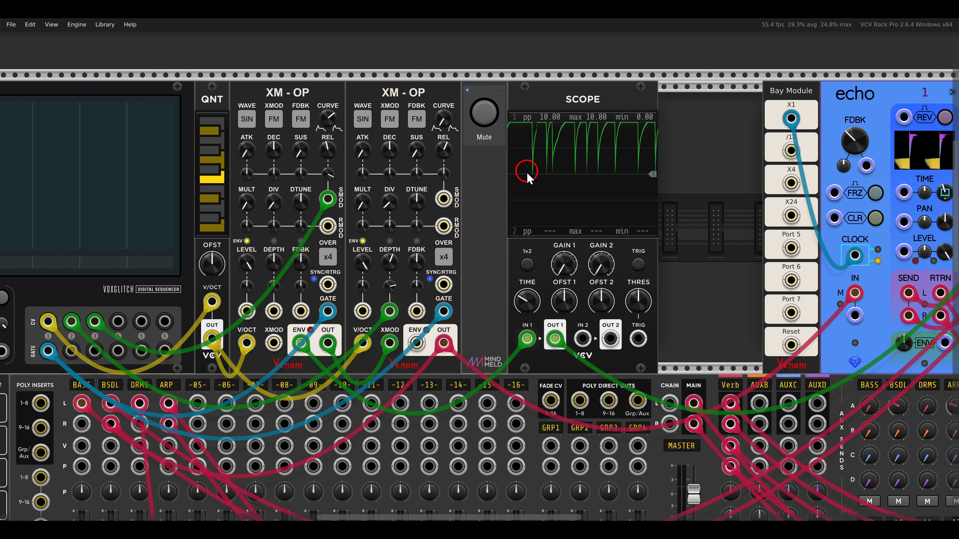
drag(524, 171, 682, 161)
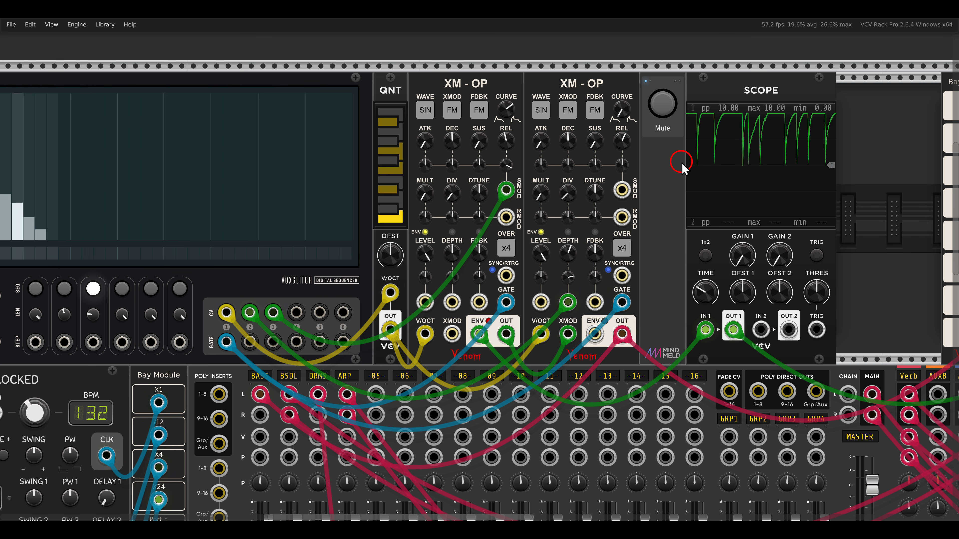
scroll(645, 191, down, 10)
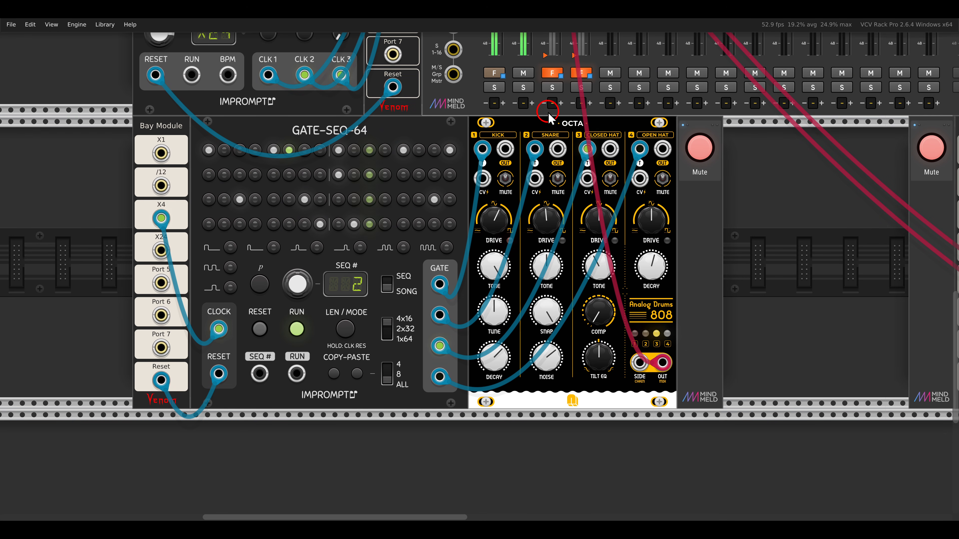
click(686, 158)
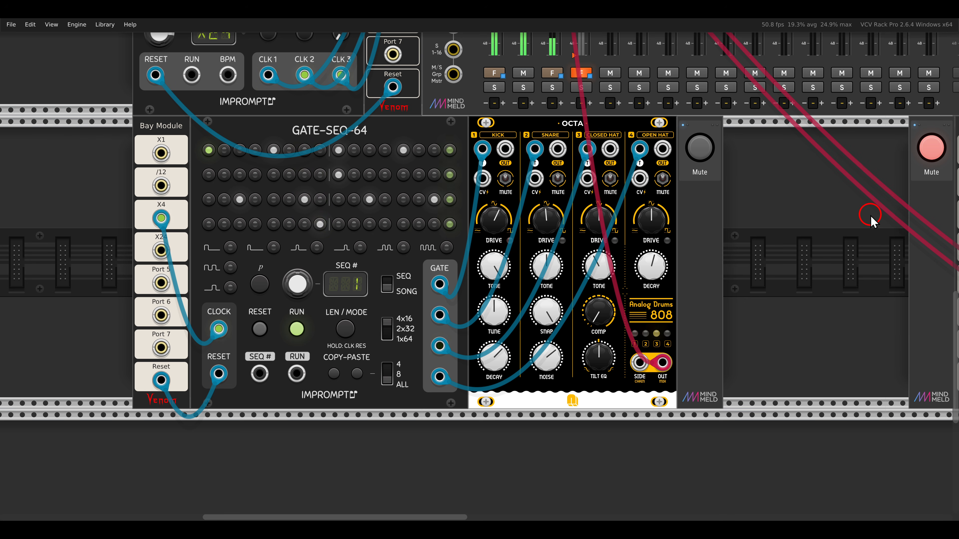
Unmute the arpeggiator voice fed by Harmony II and fit the whole patch in view.
mouse_move(870, 219)
mouse_down()
mouse_move(388, 221)
mouse_move(12, 204)
mouse_up()
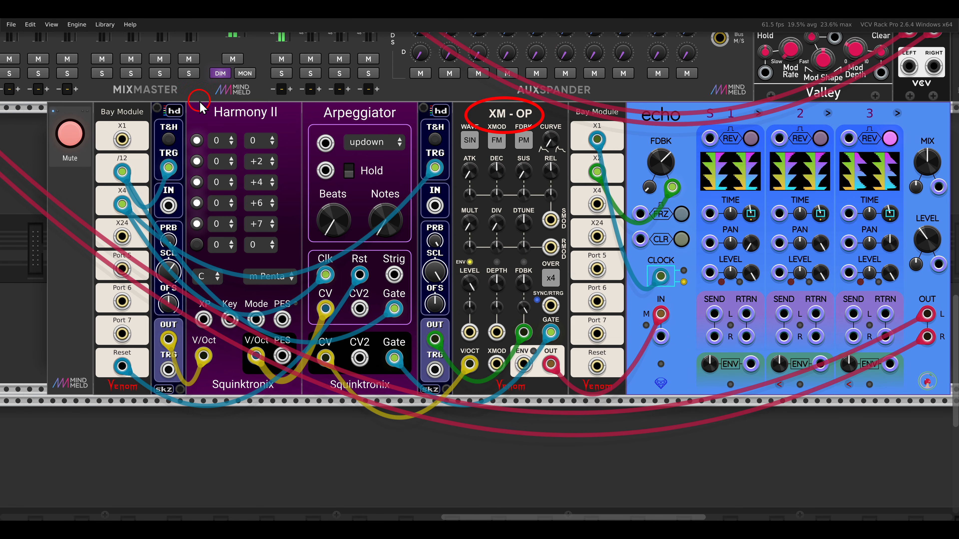
drag(199, 100, 290, 138)
drag(292, 99, 390, 138)
click(79, 141)
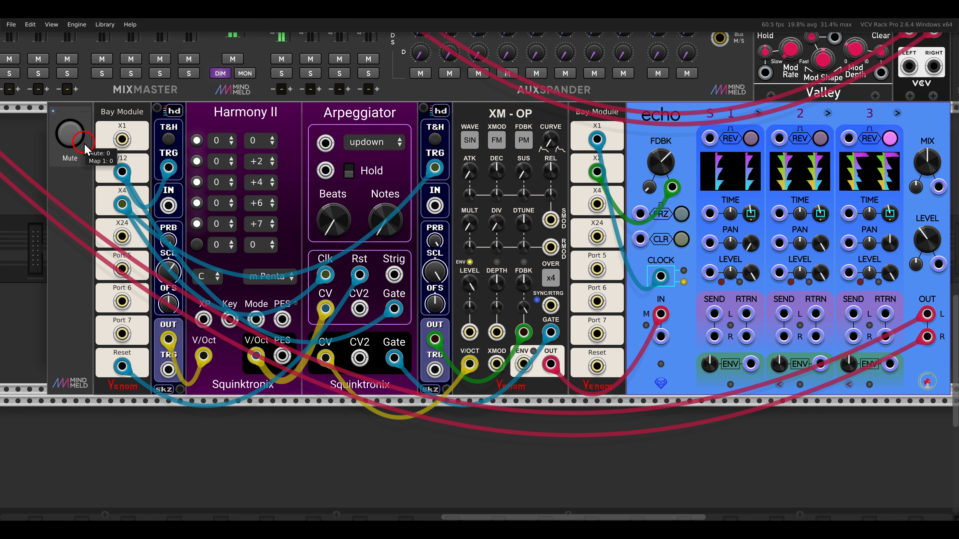
scroll(83, 144, down, 2)
key(F4)
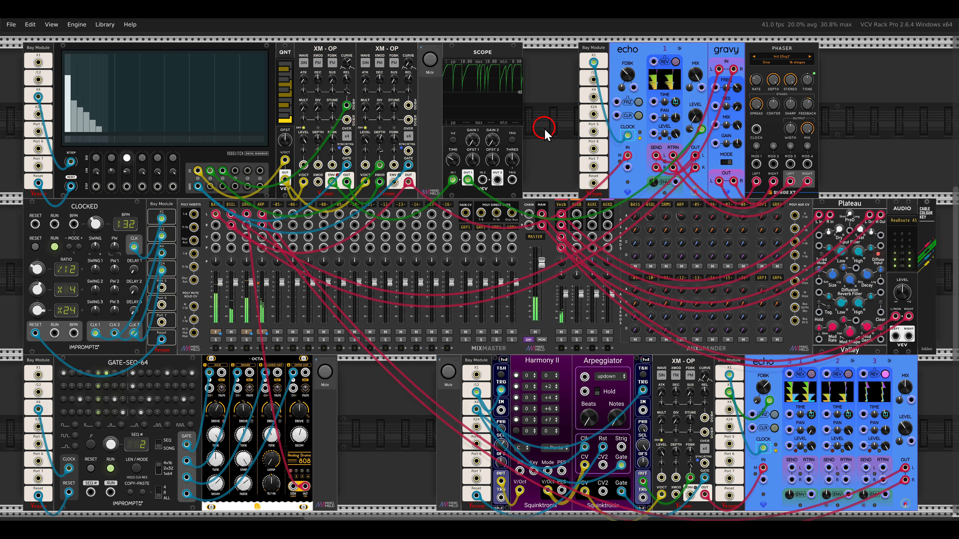
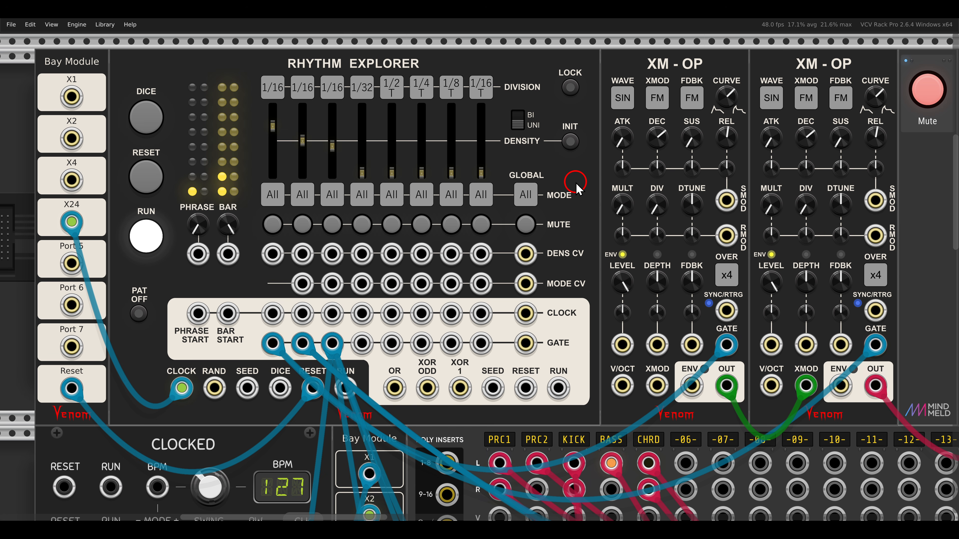
Unmute the percussion voice built from the two XM-OPs gated by Rhythm Explorer.
drag(370, 77, 441, 84)
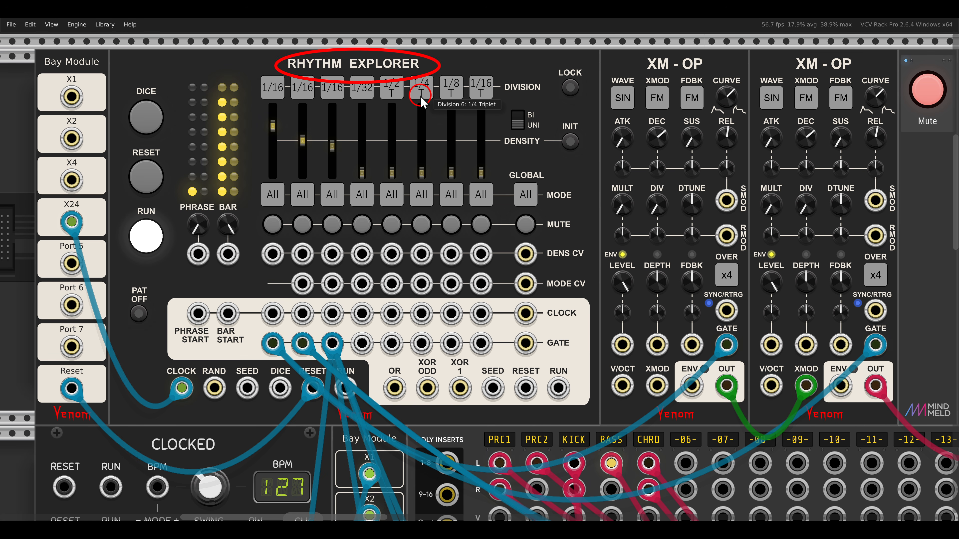
drag(610, 216, 544, 210)
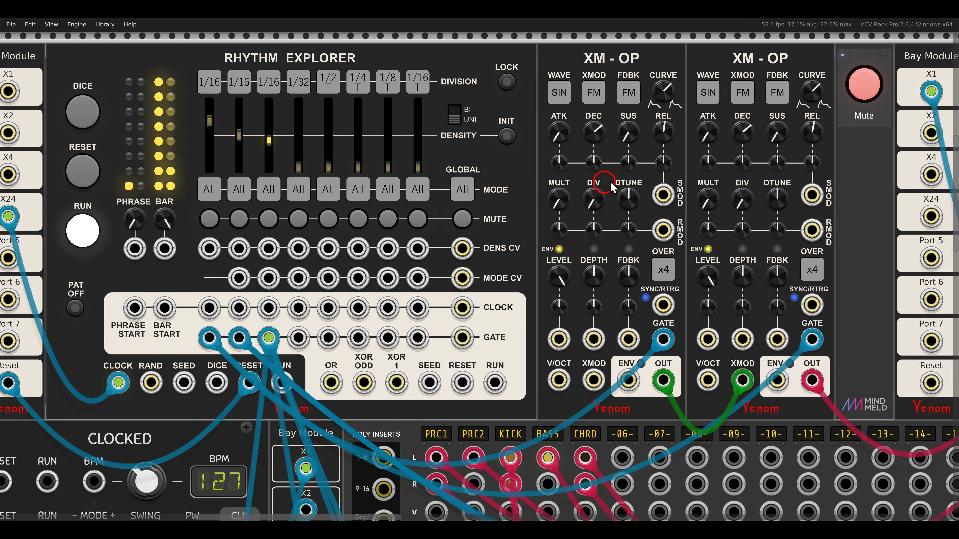
click(864, 87)
drag(843, 156, 672, 172)
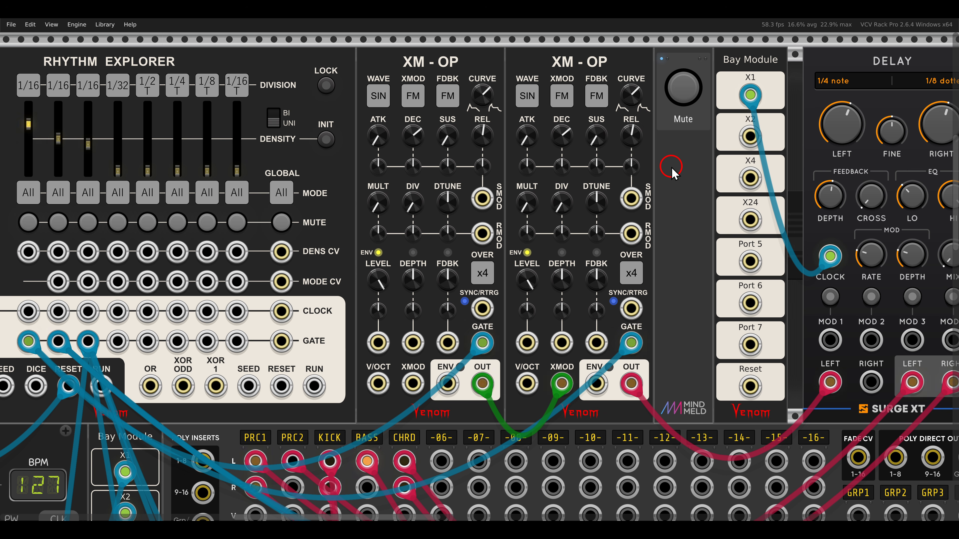
Raise the right XM-OP's X-Mod depth, feedback depth and detune, and lower the left XM-OP's detune.
drag(561, 269, 553, 241)
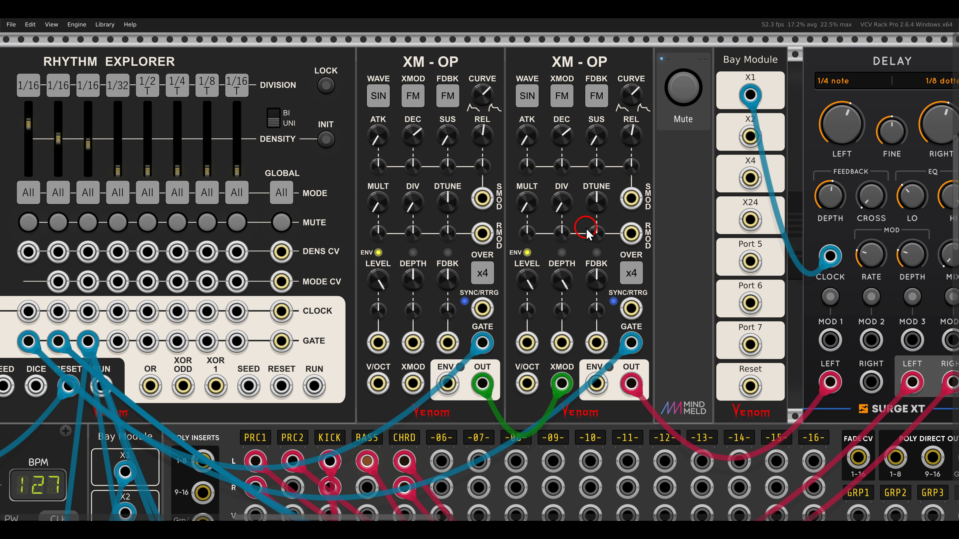
drag(597, 284, 597, 282)
drag(598, 204, 595, 155)
drag(458, 204, 453, 269)
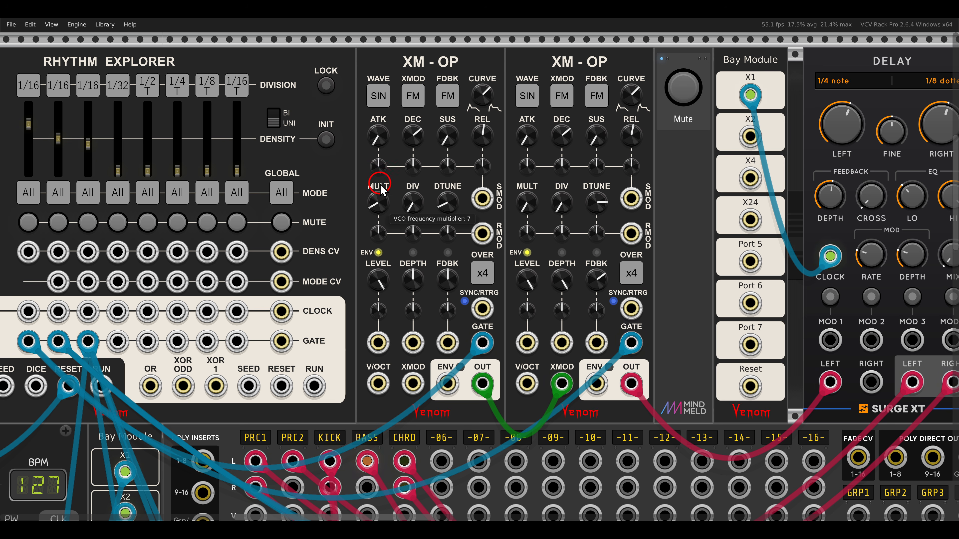
Set the right XM-OP's frequency multiplier to about 9, and raise the left one's multiplier and both divisors.
click(532, 209)
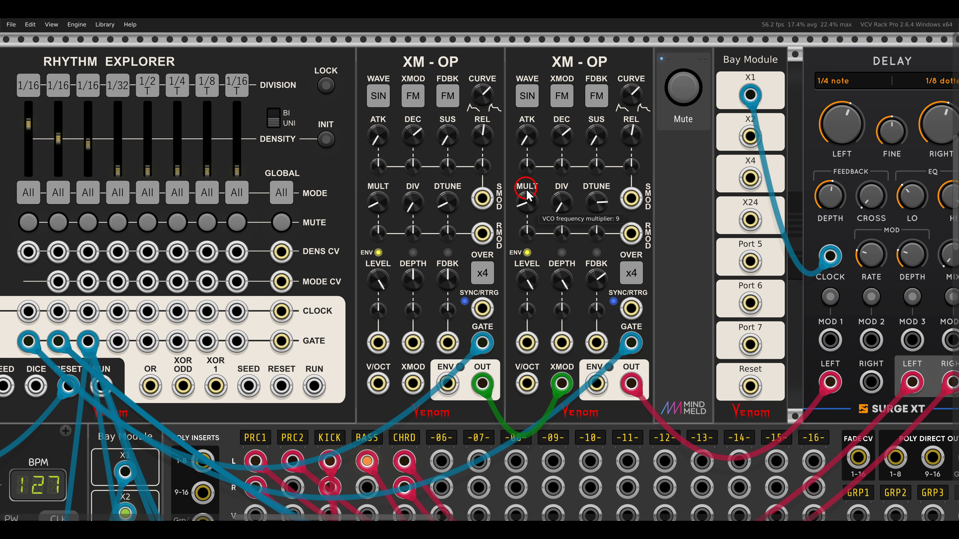
click(380, 207)
click(560, 204)
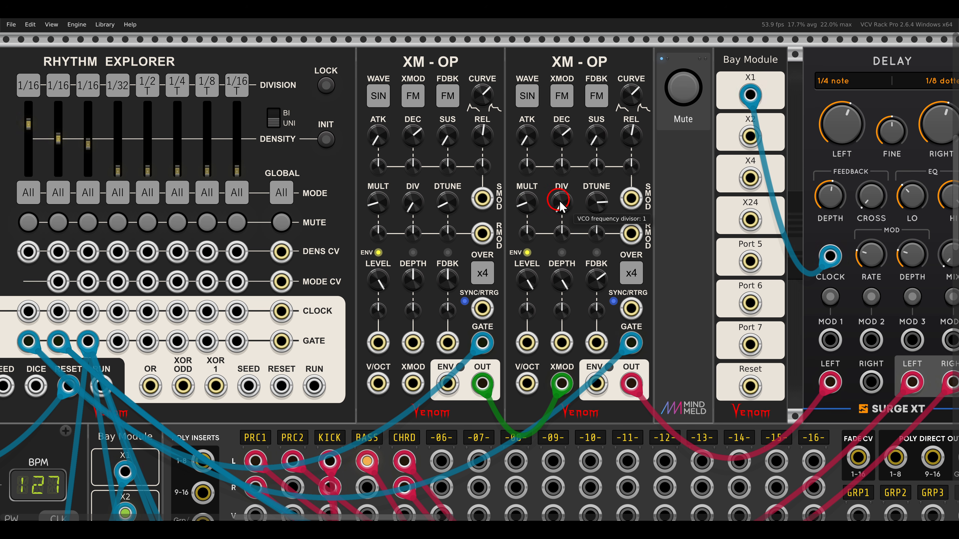
click(420, 203)
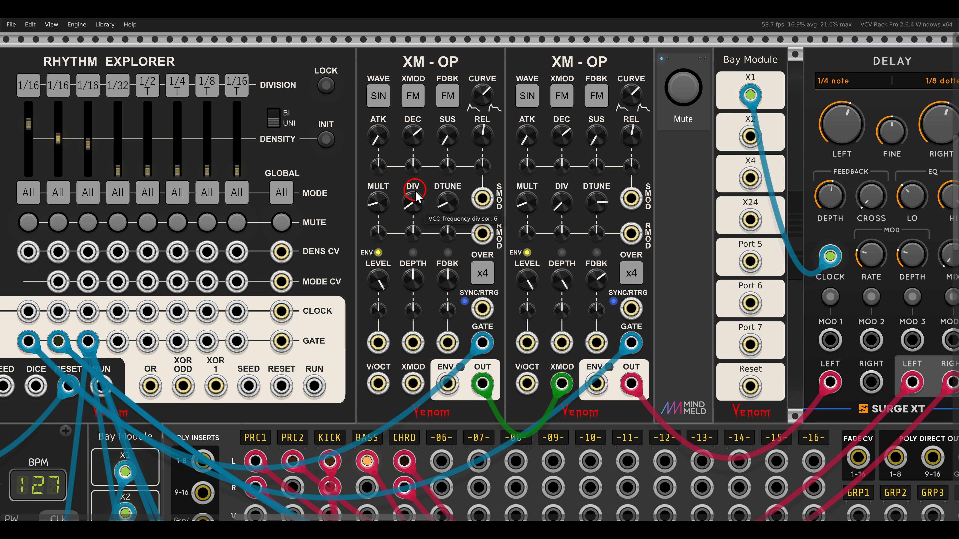
Adjust the left XM-OP's feedback depth, and switch the right one's feedback to phase modulation at about 43% depth.
click(444, 272)
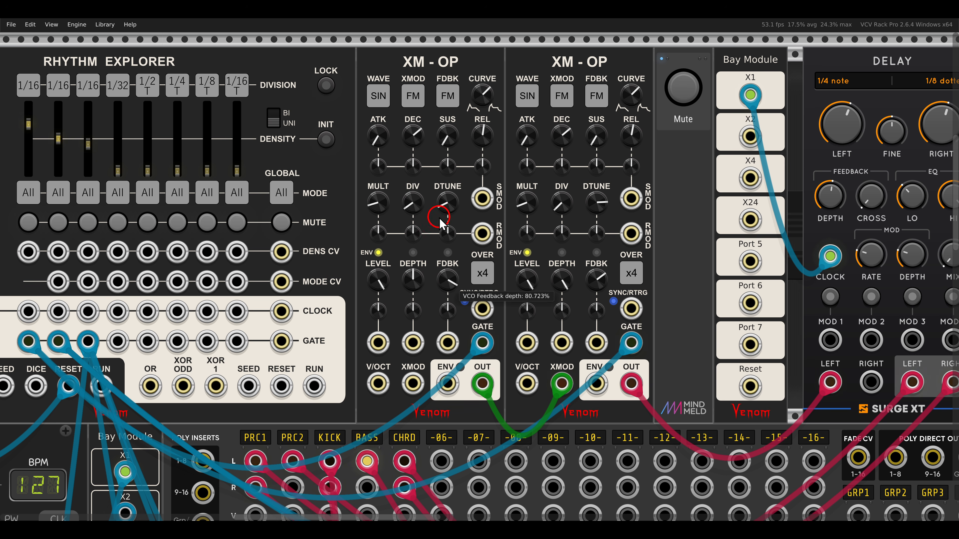
drag(596, 279, 599, 139)
click(596, 96)
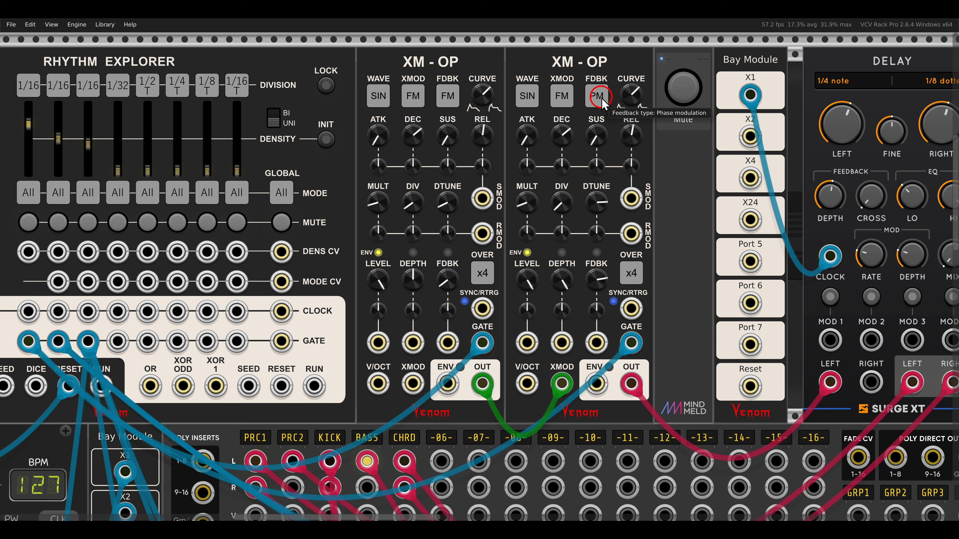
click(596, 252)
drag(588, 259, 590, 265)
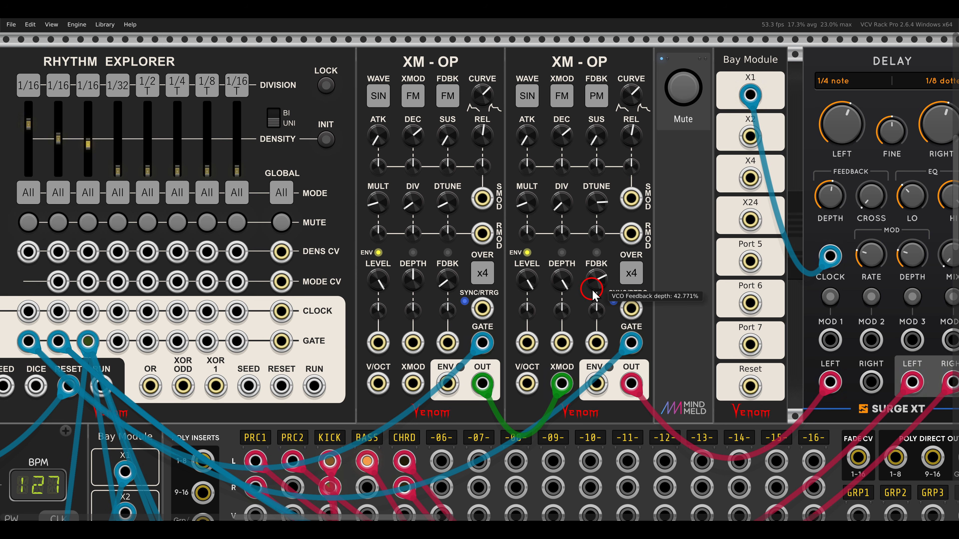
Raise the envelope curves of both XM-OPs and set the right one's X-Mod depth to 100%.
click(627, 111)
drag(624, 103, 632, 97)
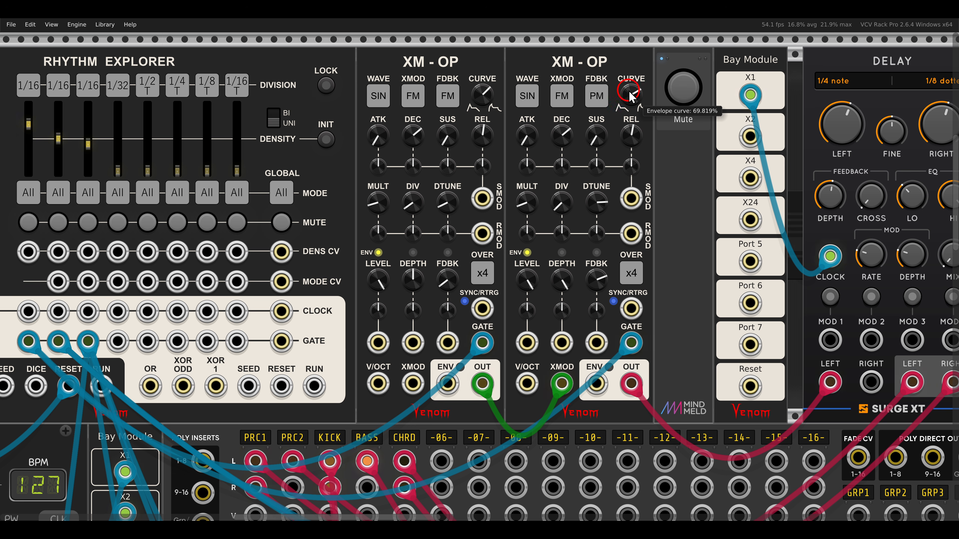
click(491, 99)
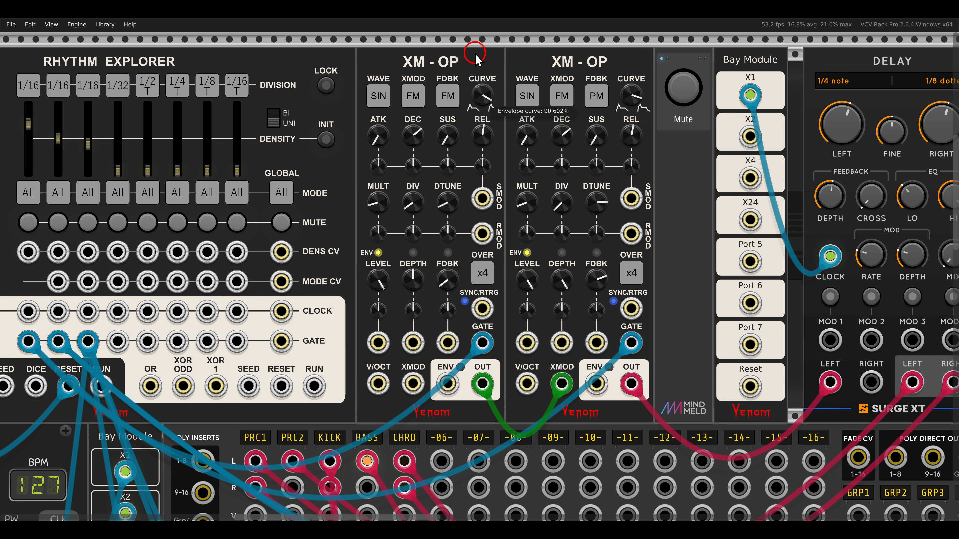
click(562, 278)
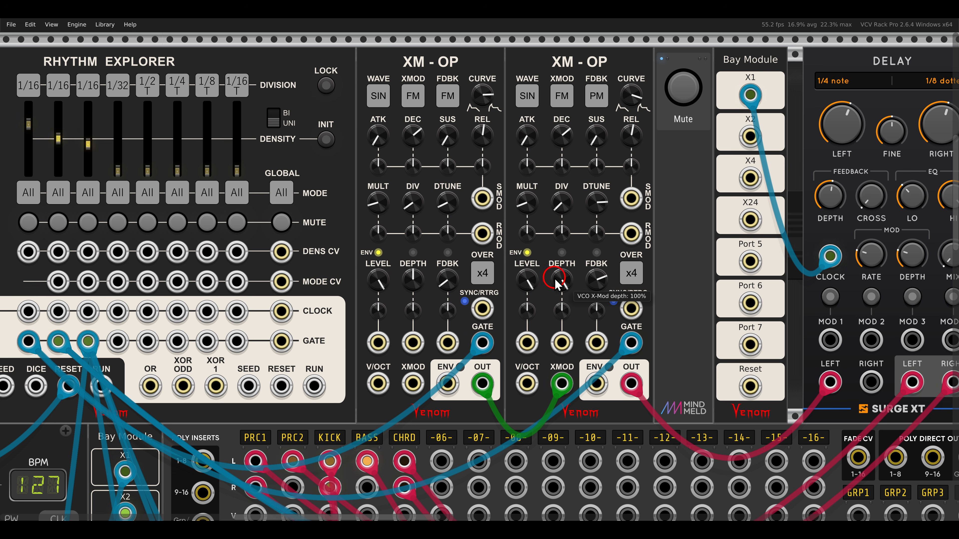
Adjust both XM-OPs' frequency divisors, then raise the left one's multiplier and detune and set its envelope curve to about 90%.
click(562, 209)
drag(558, 213, 560, 216)
drag(407, 212, 411, 224)
drag(378, 204, 385, 188)
click(444, 206)
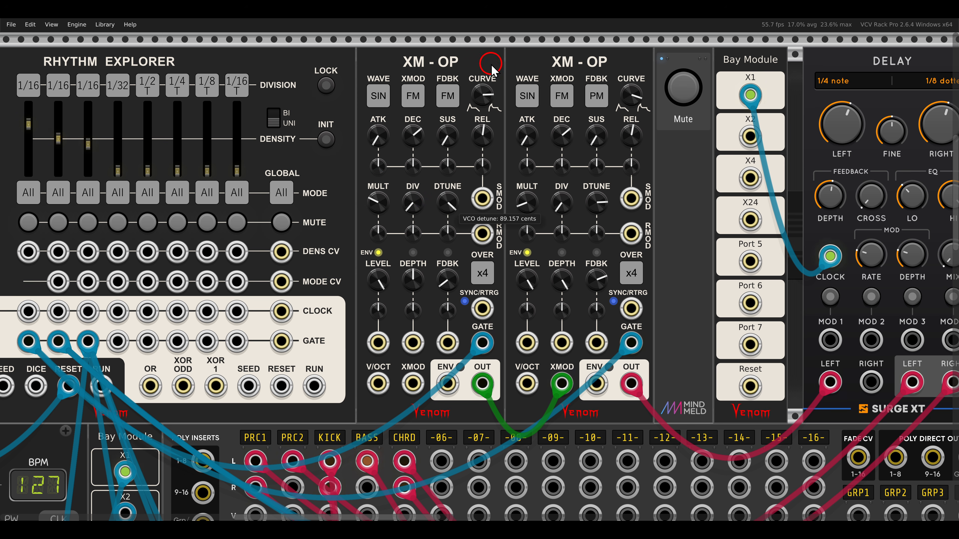
click(479, 102)
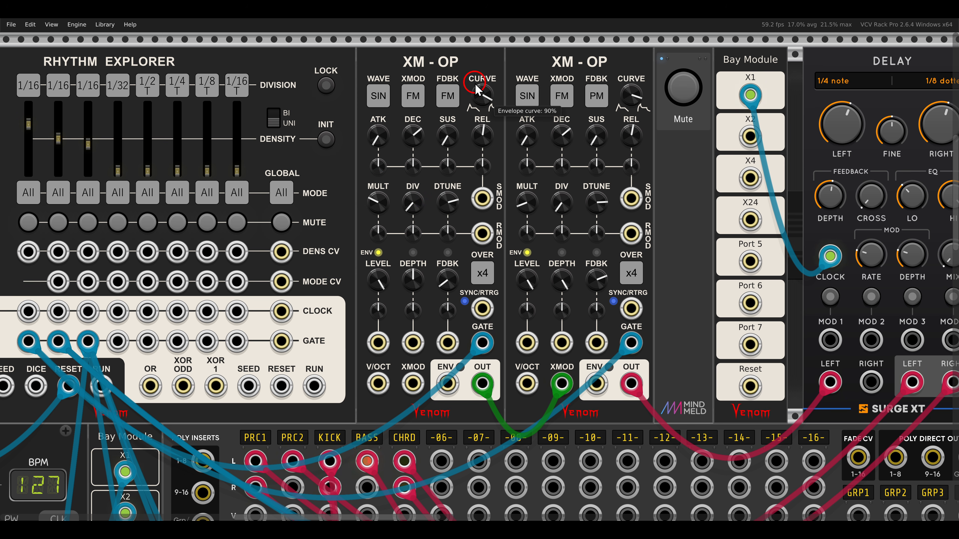
Try phase modulation feedback on the left XM-OP, then switch it to RM with feedback depth at about 49.4%.
drag(448, 279, 449, 210)
click(447, 108)
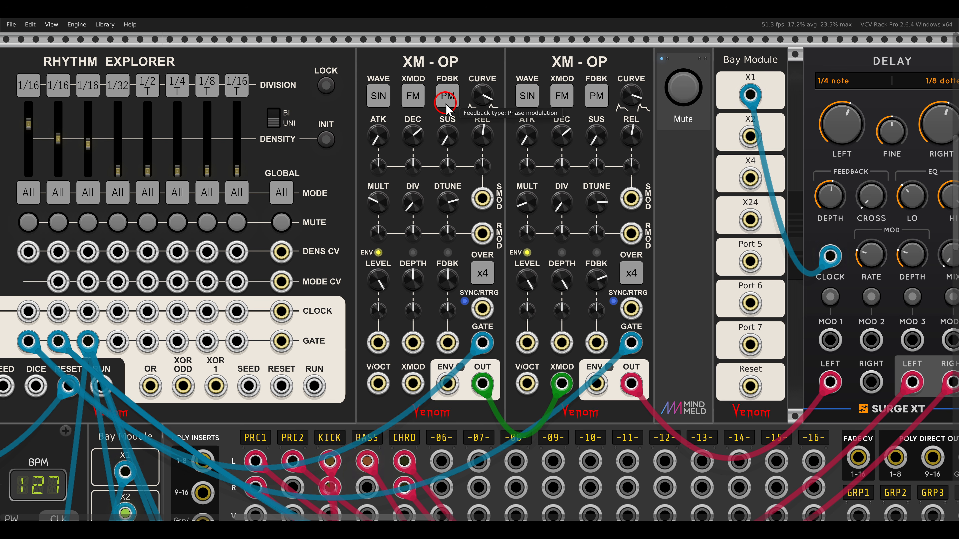
drag(448, 279, 454, 312)
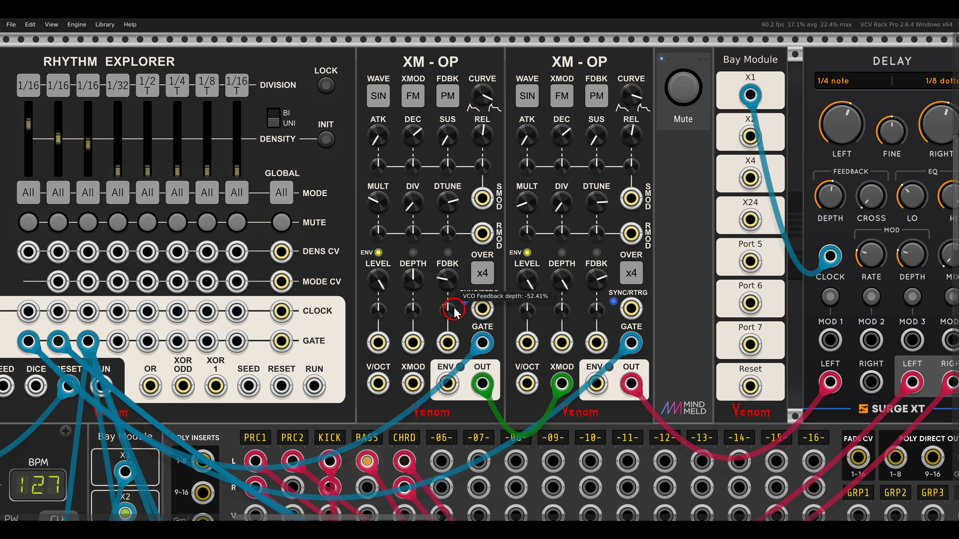
click(447, 107)
drag(448, 279, 455, 327)
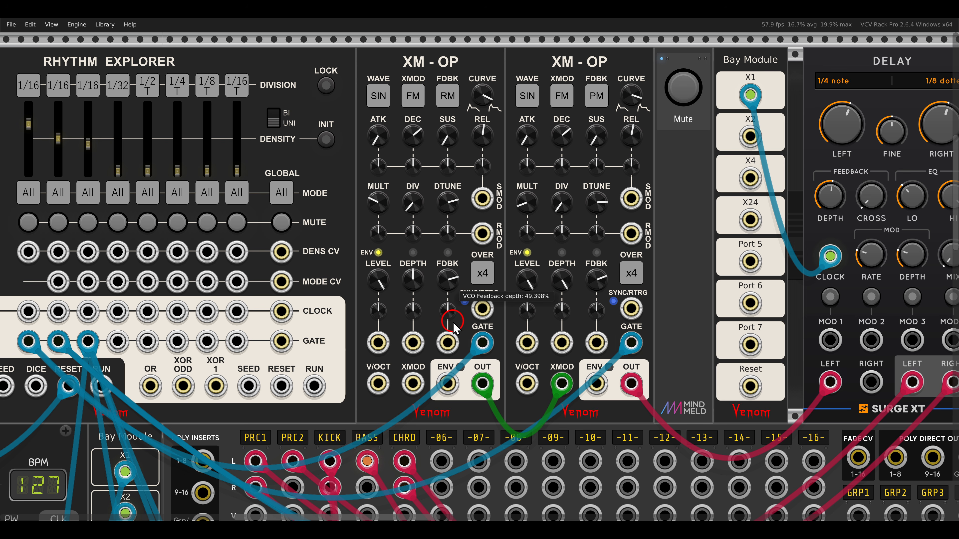
Fine-tune the right XM-OP's feedback depth and raise its envelope curve.
drag(596, 279, 574, 274)
drag(629, 95, 626, 56)
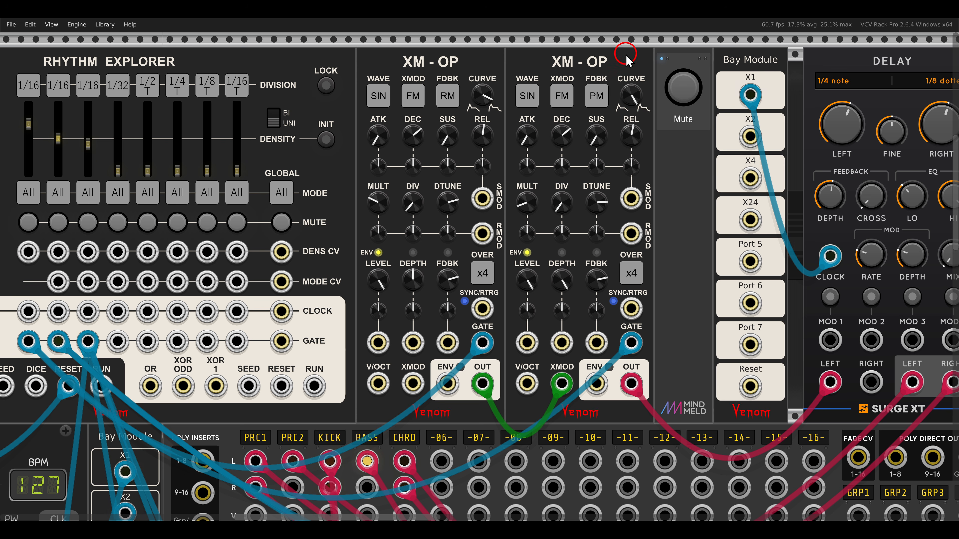
scroll(649, 240, right, 5)
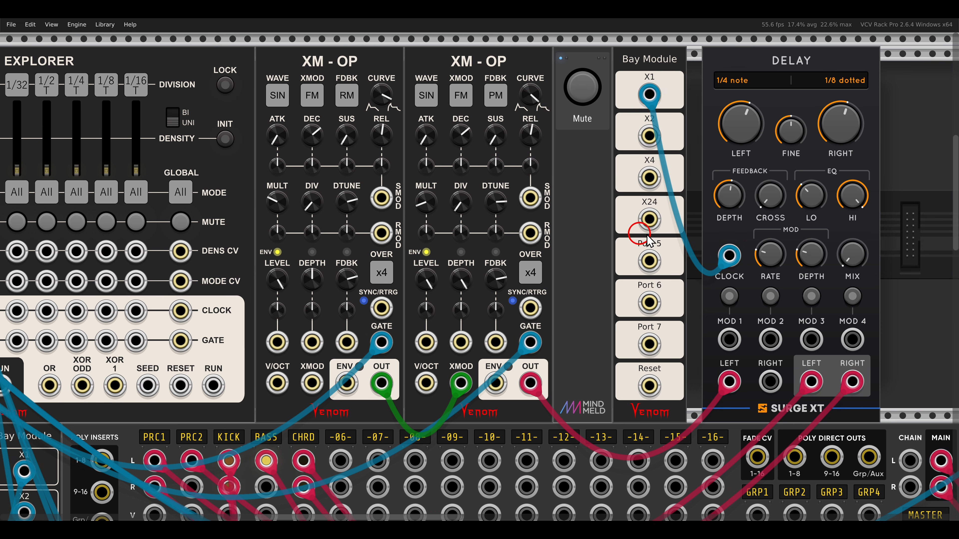
Set the delay's mix to about 27%, then fine-tune the adjacent XM-OP's envelope curve to about 92.8% and its frequency divisor to 2.
drag(854, 259, 845, 210)
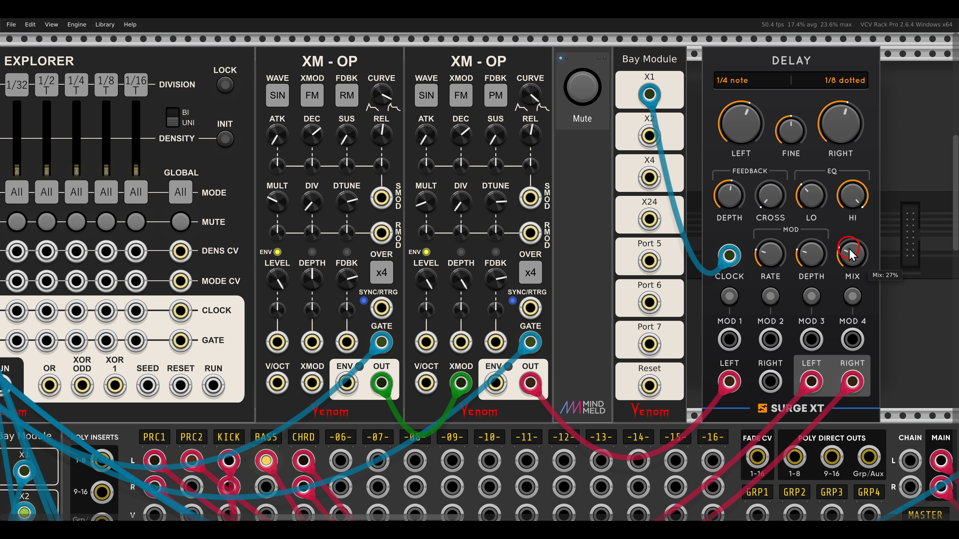
drag(532, 94, 533, 86)
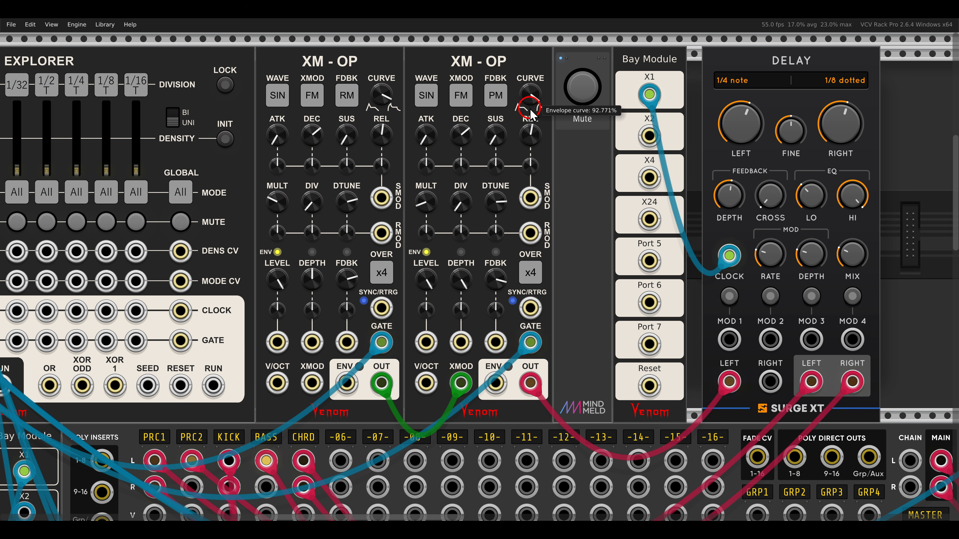
drag(429, 197, 452, 209)
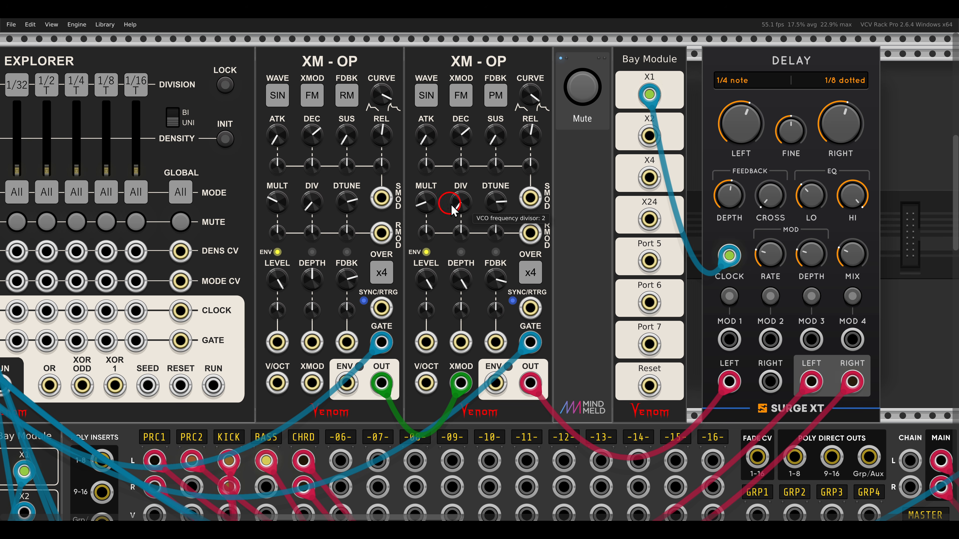
drag(459, 174, 465, 213)
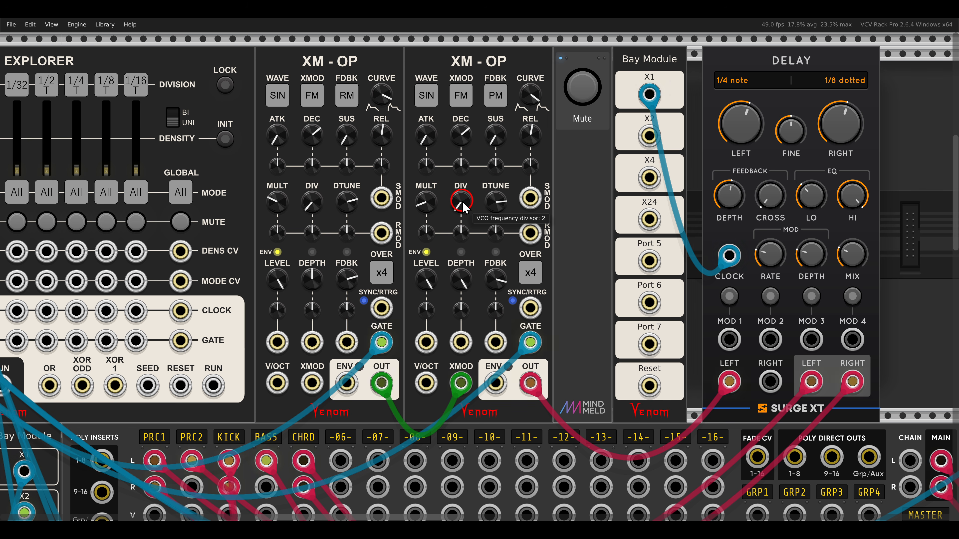
Unmute the three-operator XM-OP voice and cross-patch the first and second operators' outputs into each other's ratio modulation inputs.
scroll(487, 204, right, 10)
scroll(399, 206, right, 1)
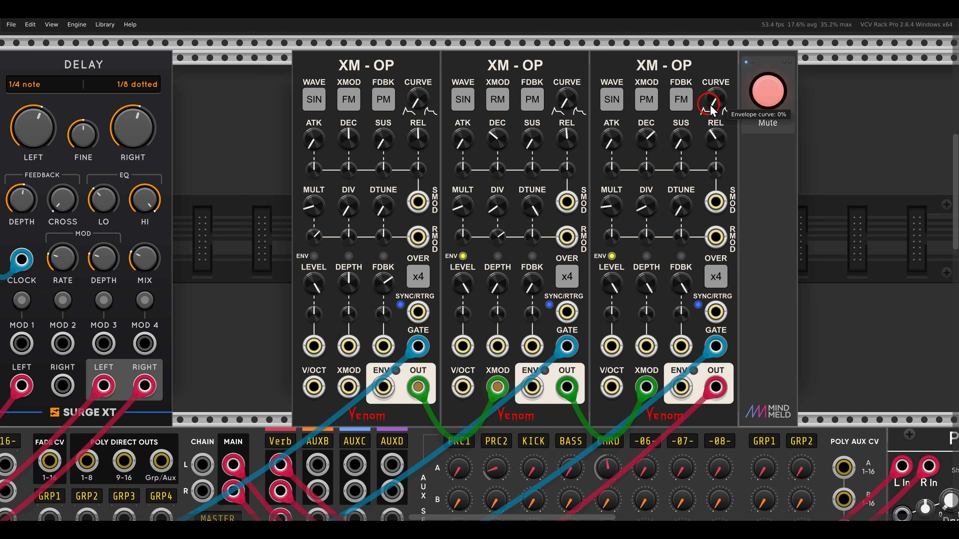
click(838, 91)
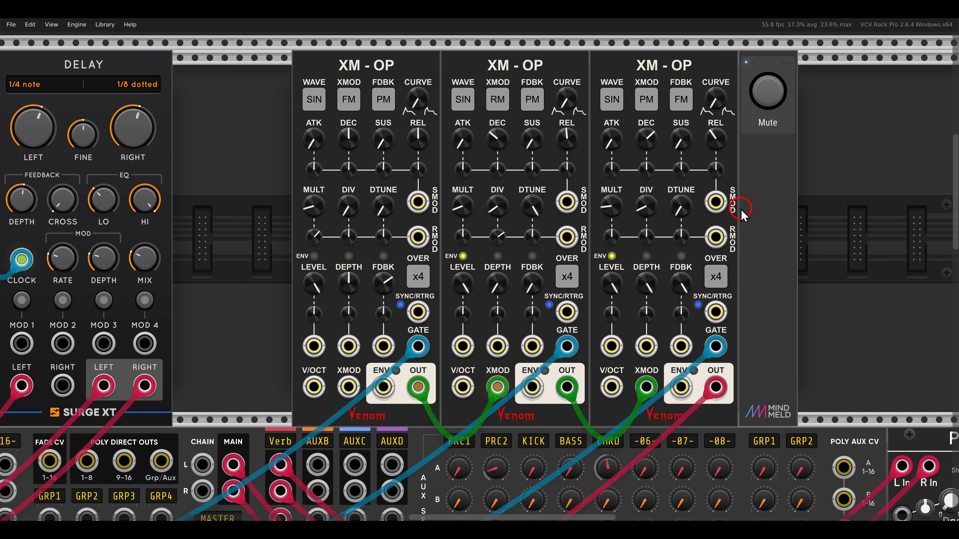
drag(736, 213, 720, 214)
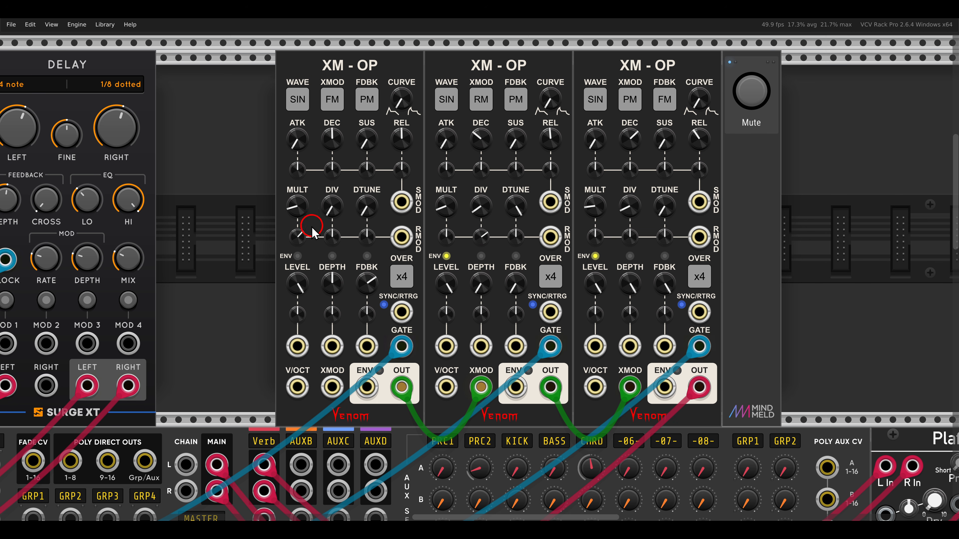
drag(401, 236, 550, 387)
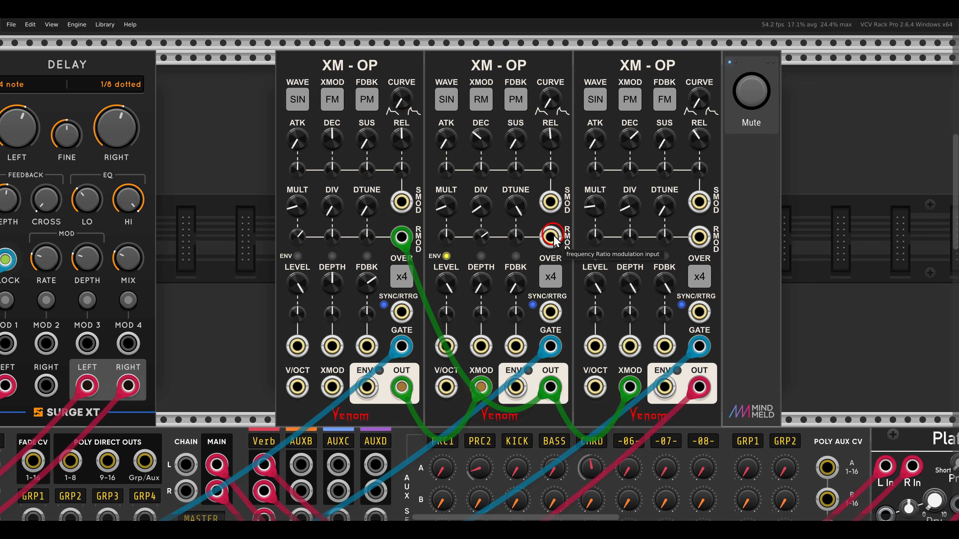
drag(550, 237, 403, 386)
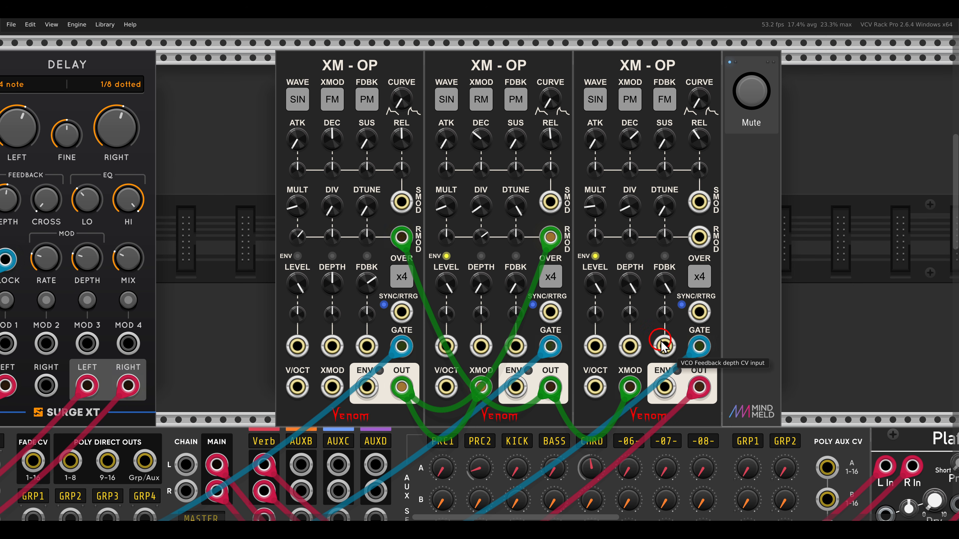
Patch the second operator's output into the third's feedback depth CV, raising the third's feedback depth and its CV amount.
drag(664, 346, 550, 386)
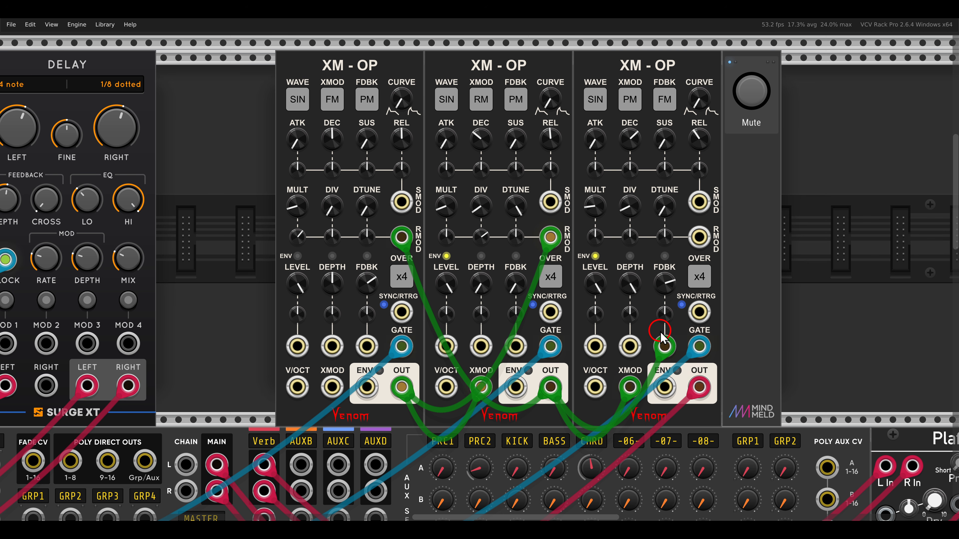
drag(662, 315, 659, 306)
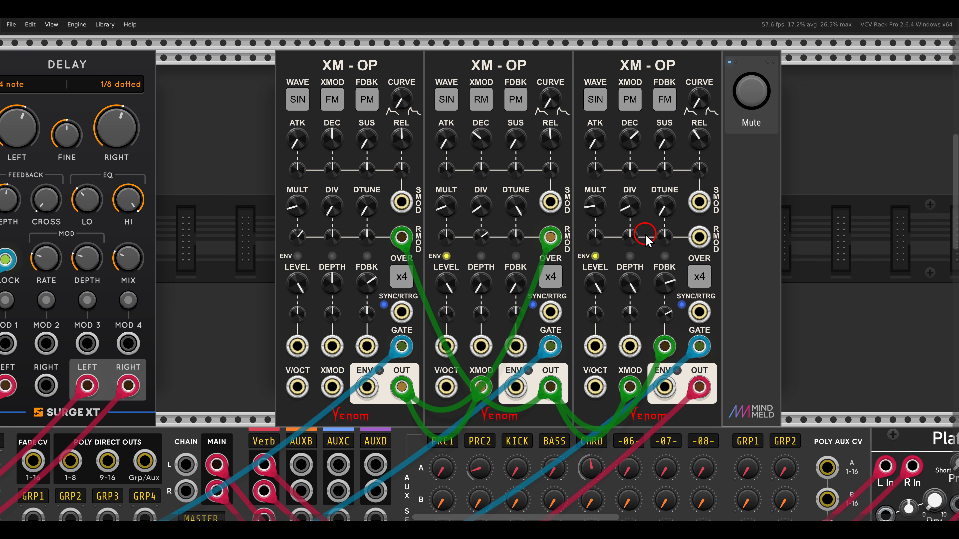
Patch the first operator's output into the third's ratio modulation, with multiplier modulation about 41% and the third's envelope curve about 67%.
drag(699, 236, 401, 387)
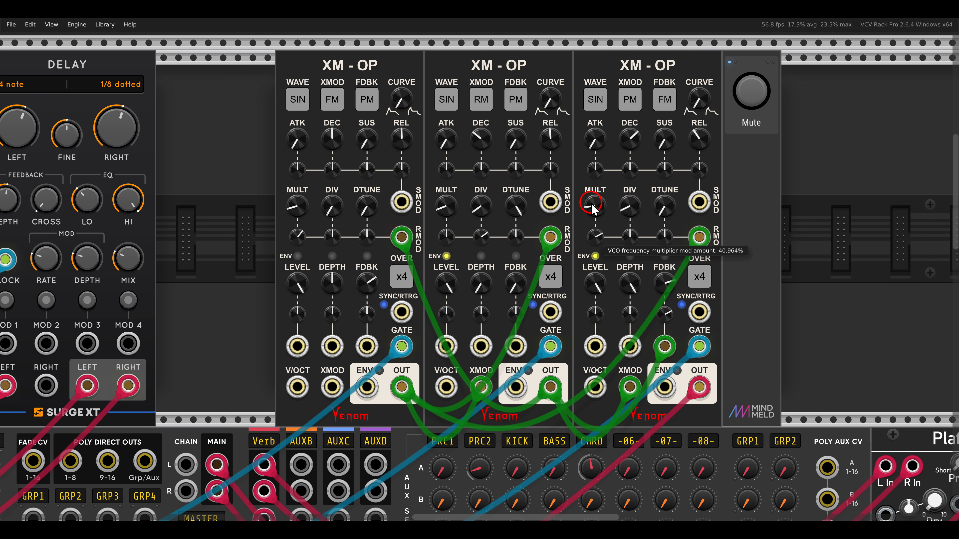
drag(592, 209, 594, 219)
mouse_move(699, 99)
mouse_down()
mouse_move(700, 61)
mouse_move(696, 88)
mouse_up()
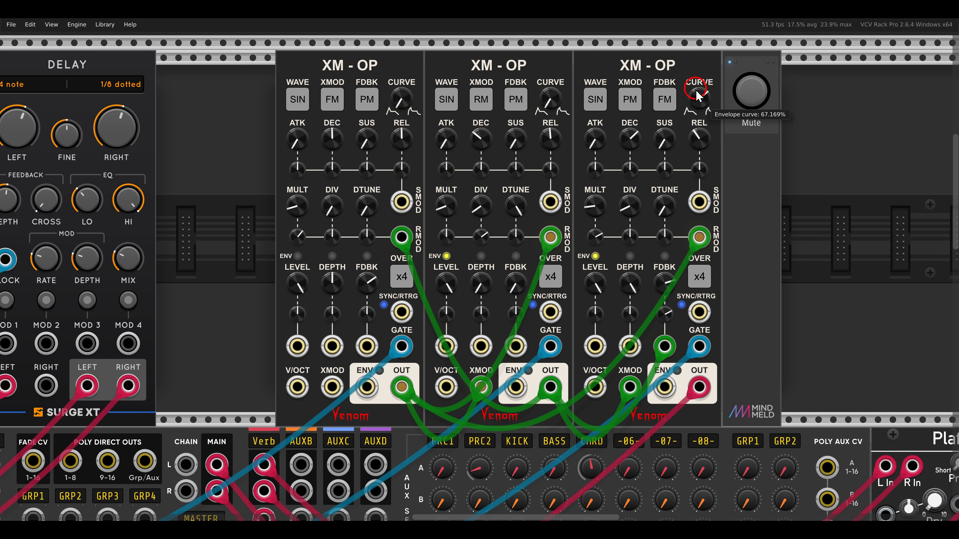
Unmute and solo the kick voice built from two XM-OPs.
scroll(481, 237, down, 1)
drag(346, 342, 679, 163)
drag(325, 380, 642, 186)
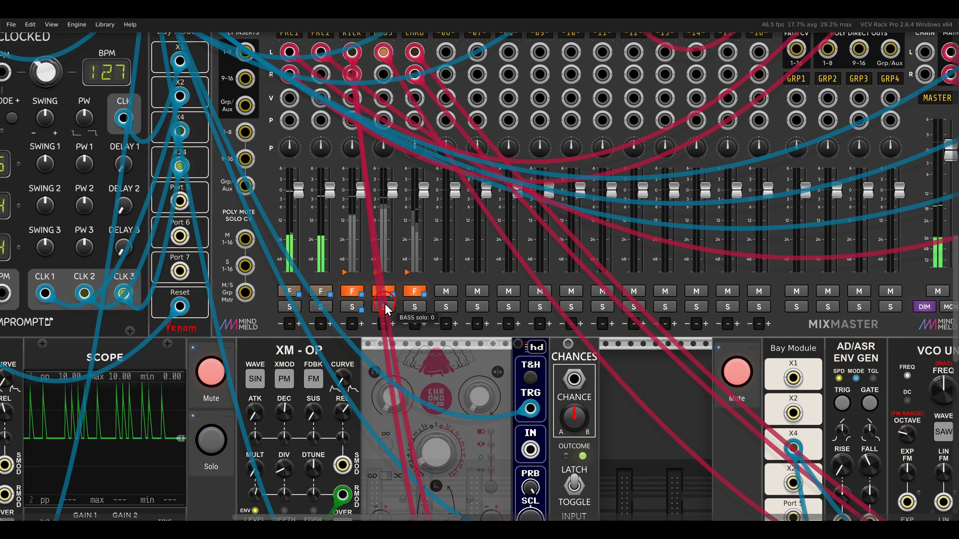
drag(385, 304, 653, 88)
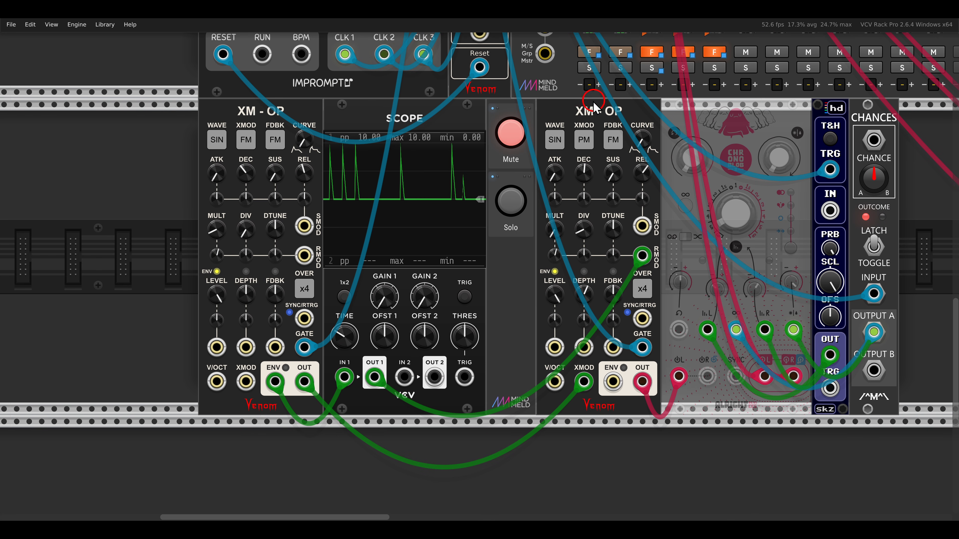
click(510, 132)
click(511, 201)
scroll(520, 251, up, 2)
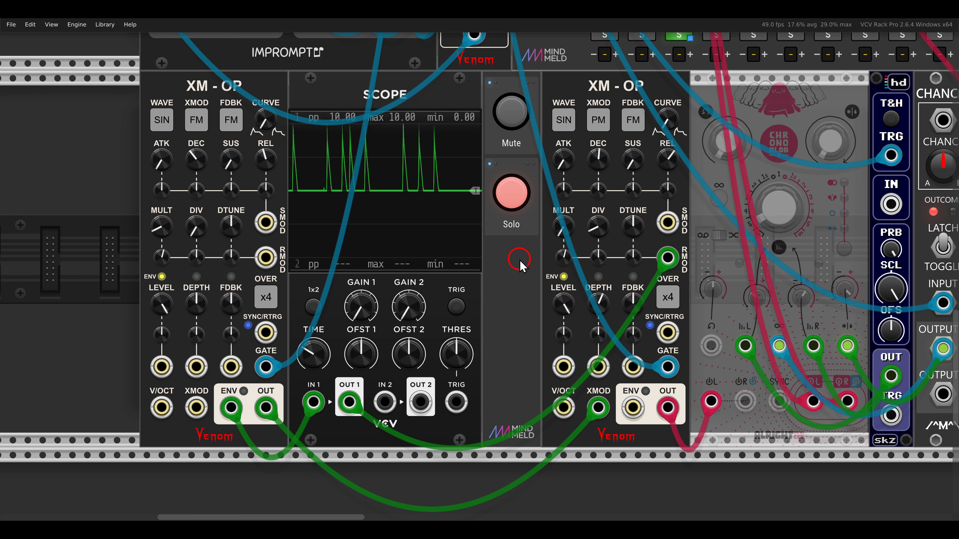
Inspect the kick voice's Chronoblob delay patching, then turn off the kick's solo.
scroll(519, 259, right, 5)
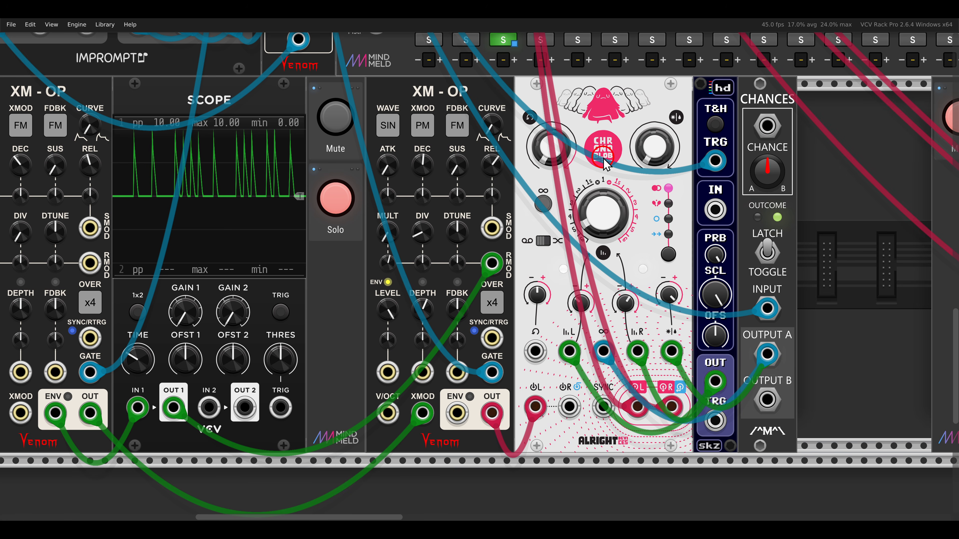
scroll(589, 170, left, 3)
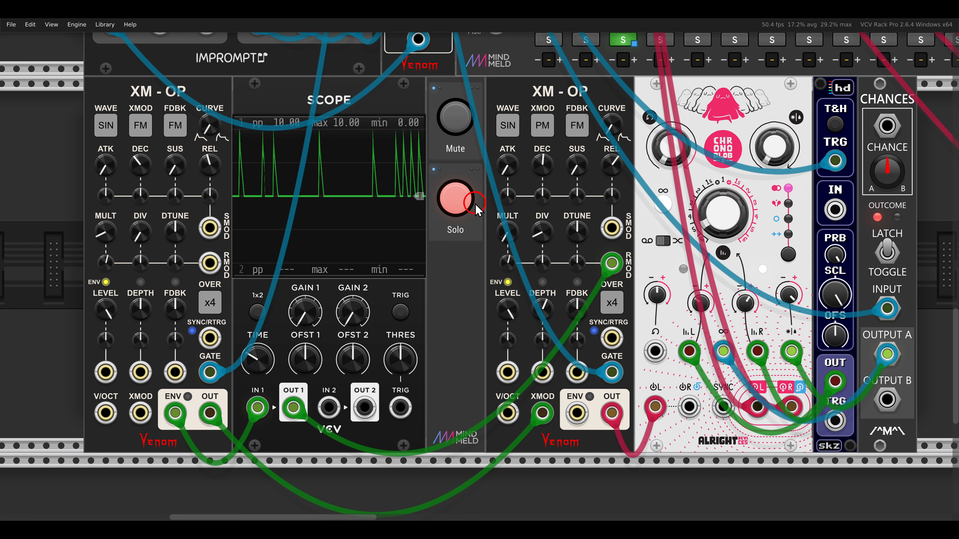
click(463, 202)
Unmute the bass voice and the Harmony II chord voice to play the complete mix.
scroll(477, 213, down, 3)
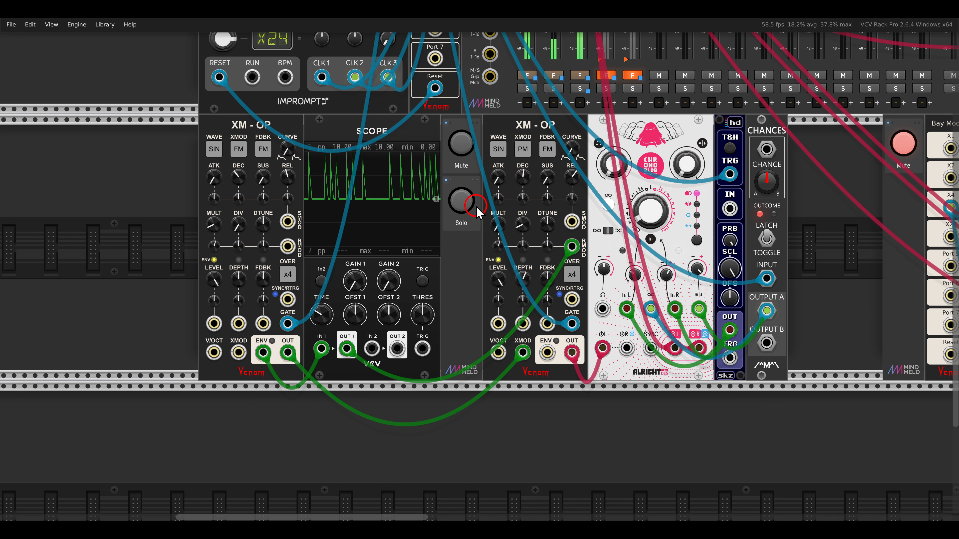
scroll(846, 229, up, 2)
scroll(384, 244, right, 3)
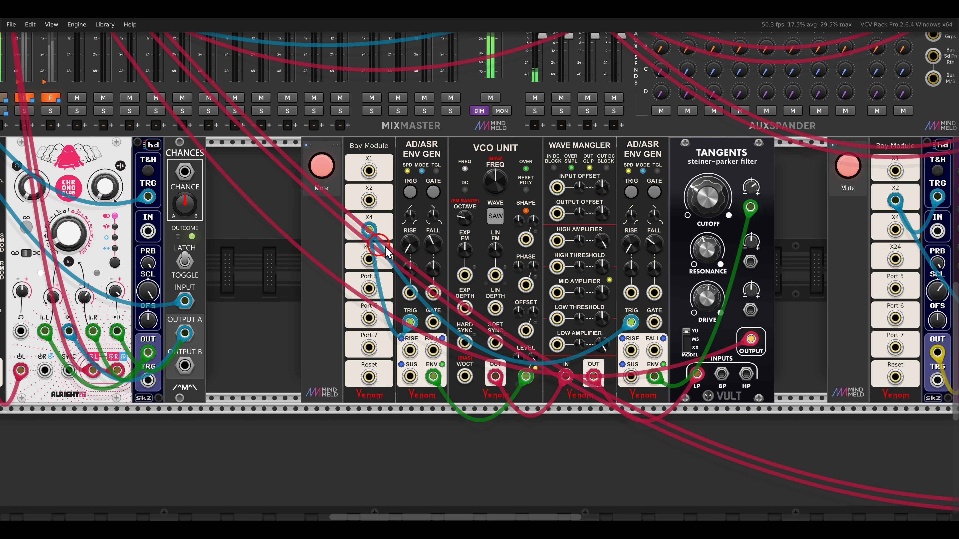
scroll(447, 221, right, 2)
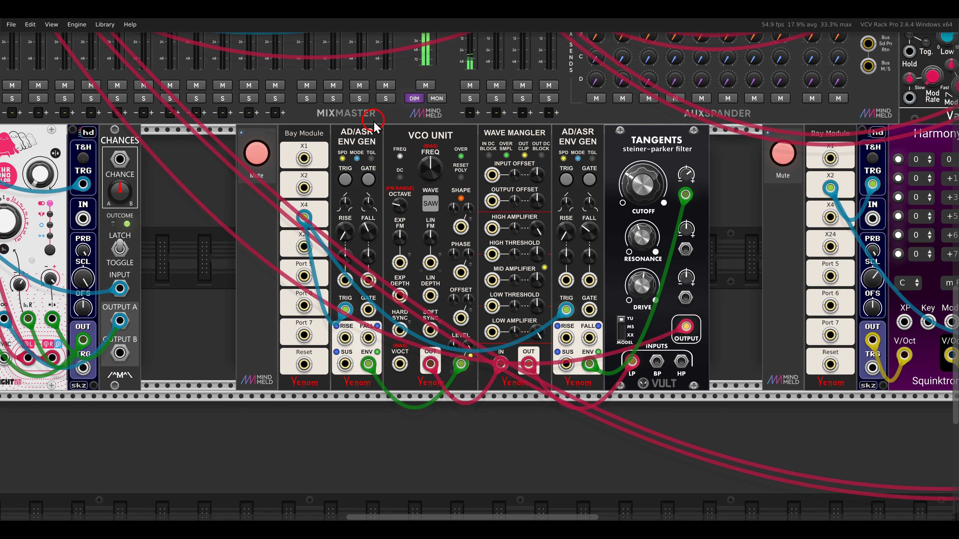
mouse_move(375, 130)
mouse_down()
mouse_move(466, 154)
mouse_move(540, 127)
mouse_move(502, 154)
mouse_move(551, 168)
mouse_up()
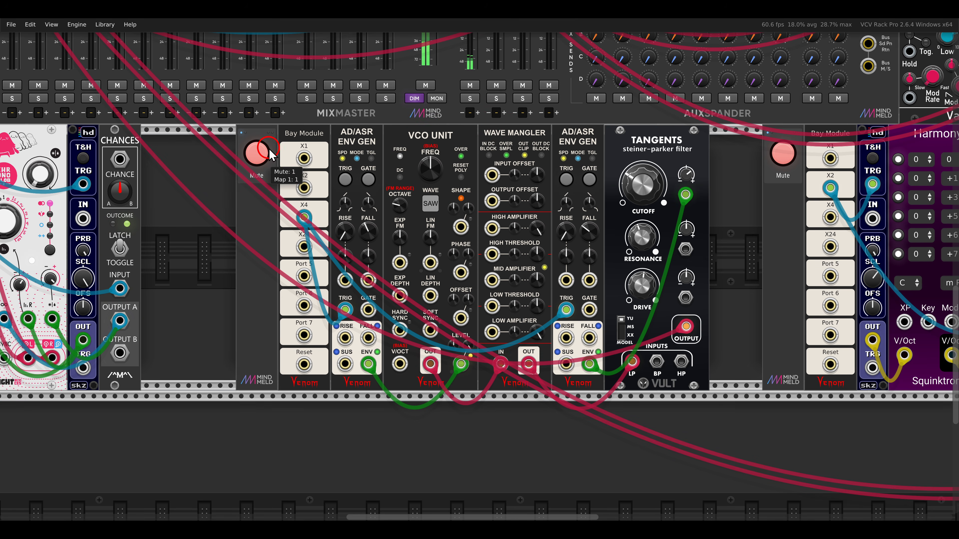
click(259, 155)
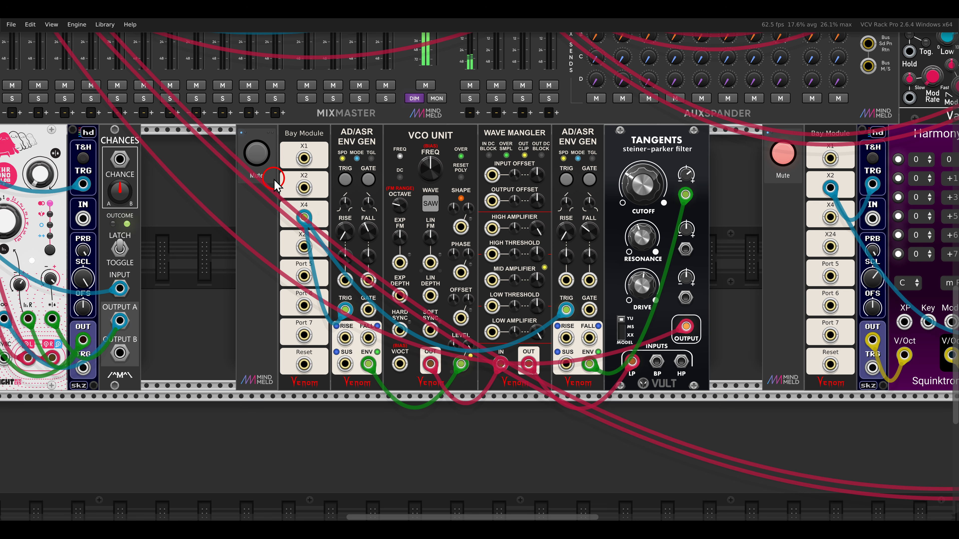
drag(735, 220, 139, 235)
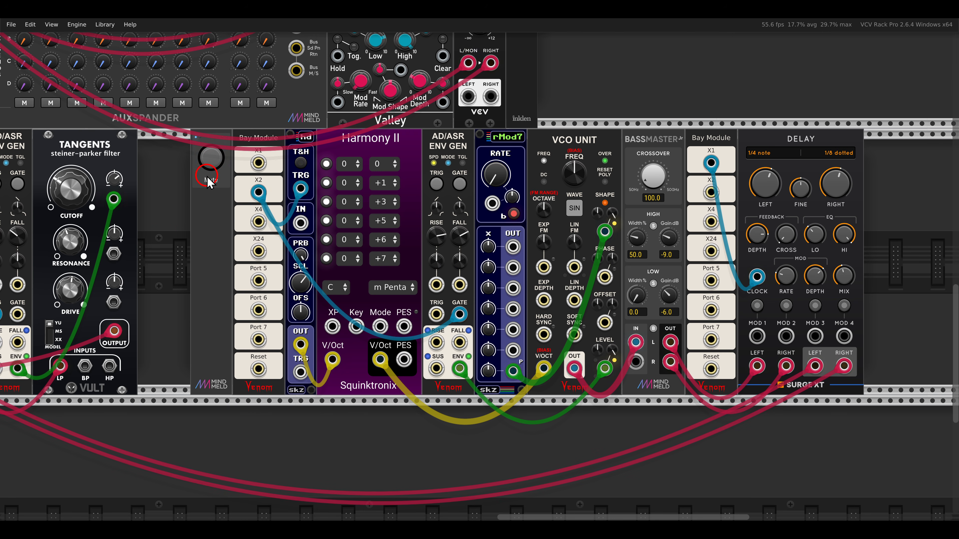
scroll(207, 164, down, 5)
scroll(481, 261, up, 3)
scroll(480, 261, up, 3)
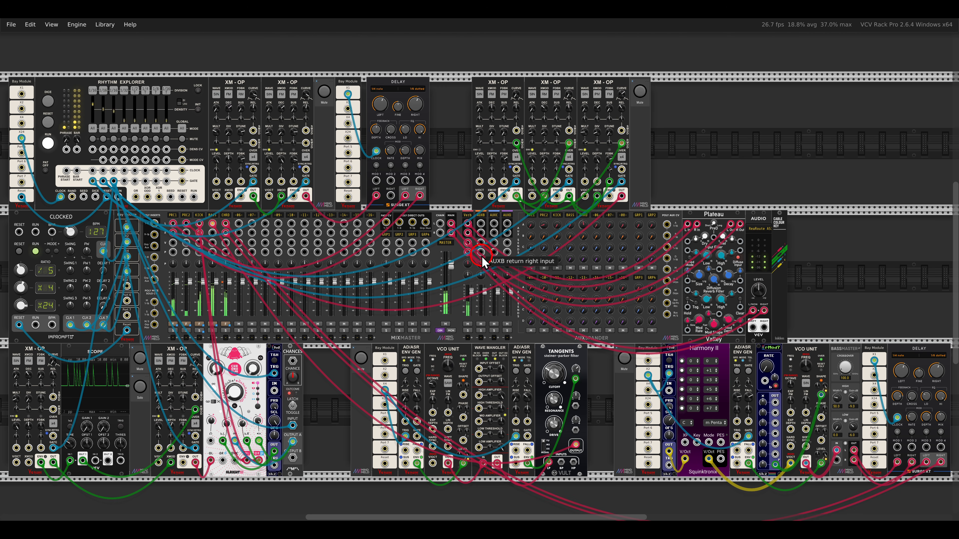